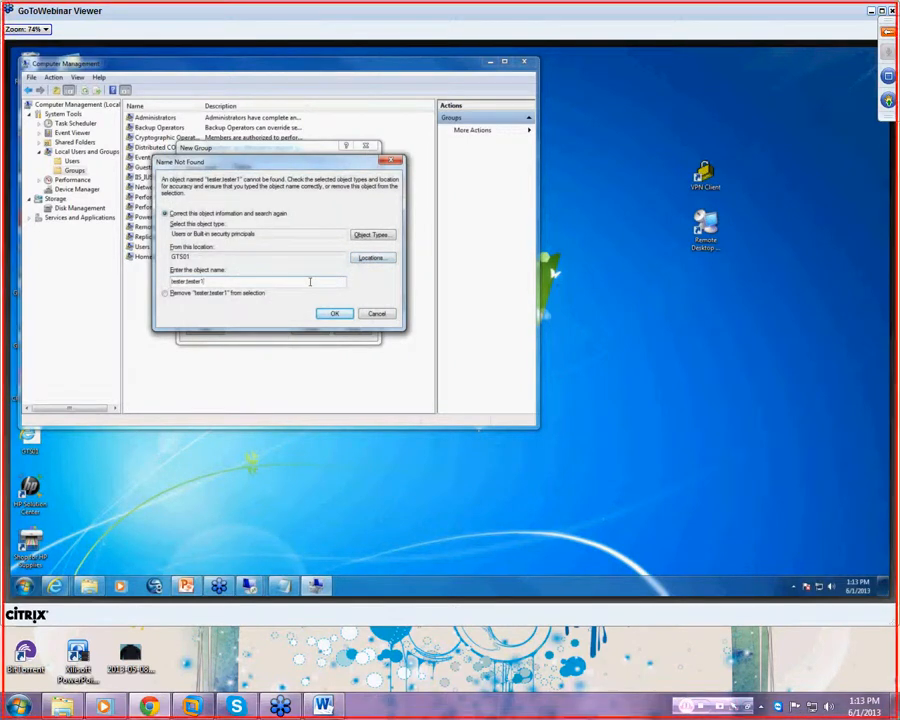
# - Correct the unresolved name to 'tester', keeping GTS01 as the search location
pyautogui.click(364, 258)
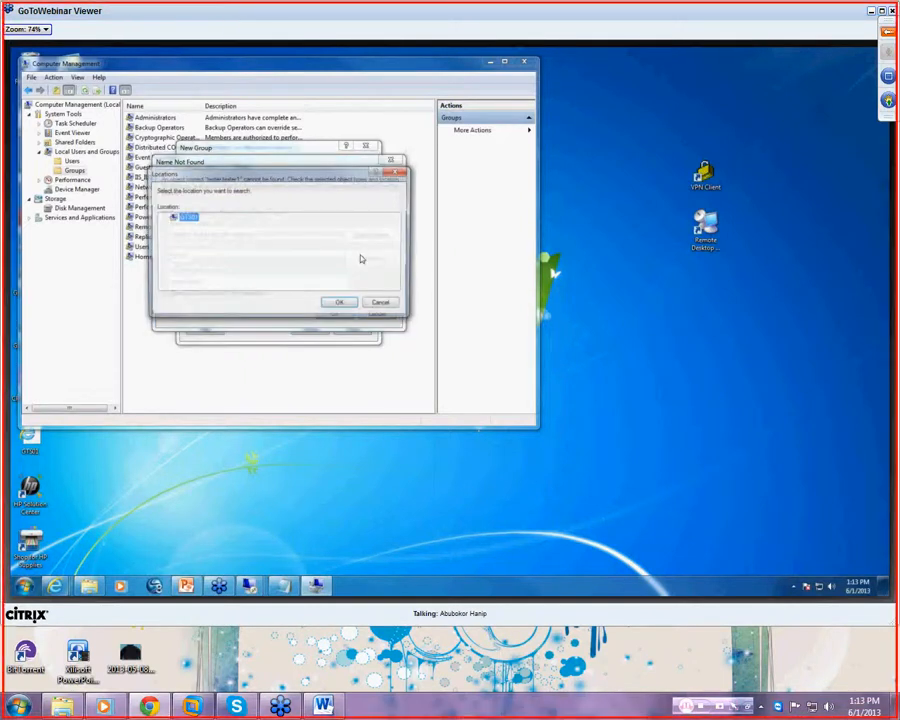
pyautogui.click(342, 303)
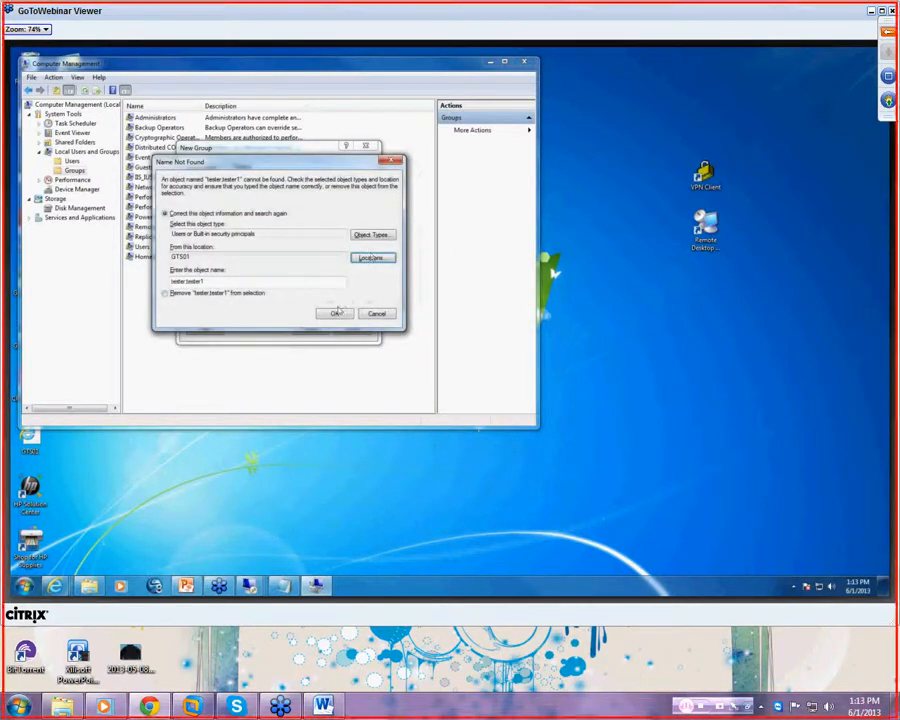
pyautogui.doubleClick(281, 283)
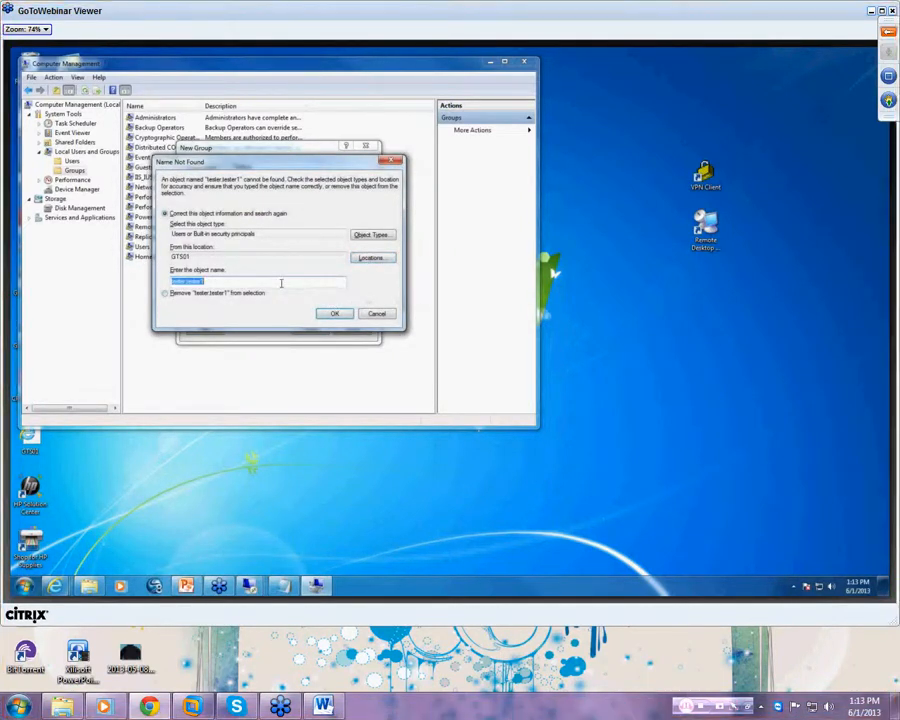
pyautogui.press('BackSpace')
pyautogui.write('tester')
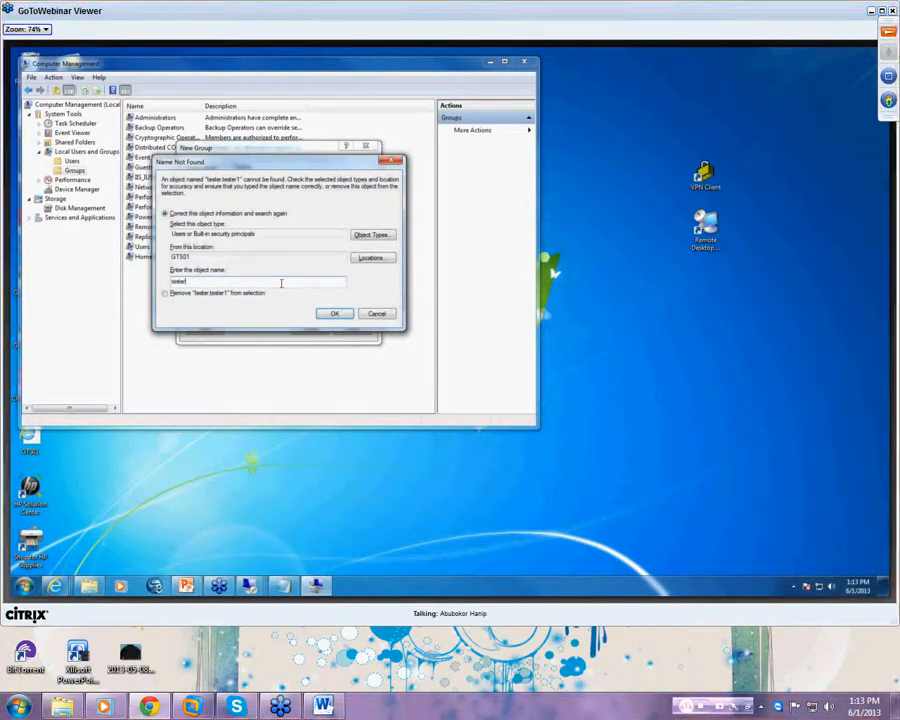
pyautogui.press('Return')
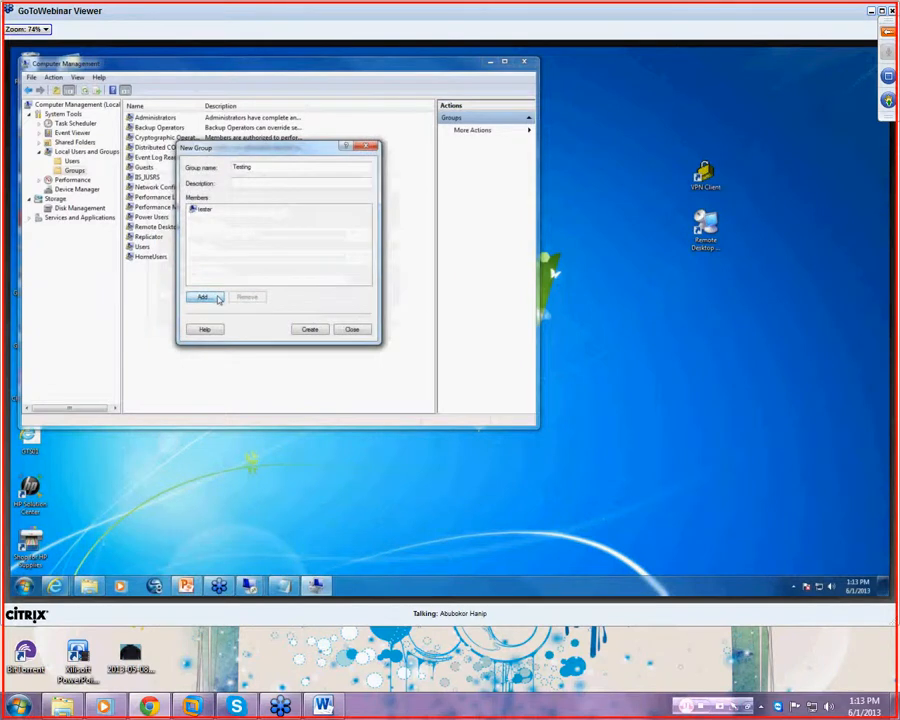
# - Add 'tester1' as another member of the group
pyautogui.click(203, 295)
pyautogui.write('tester1')
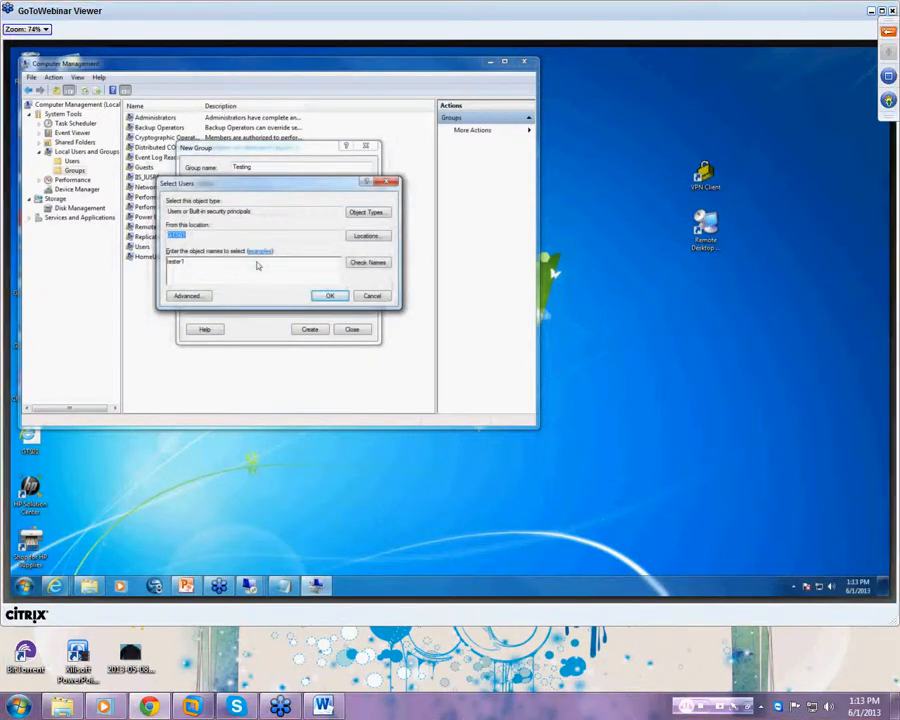
pyautogui.press('Return')
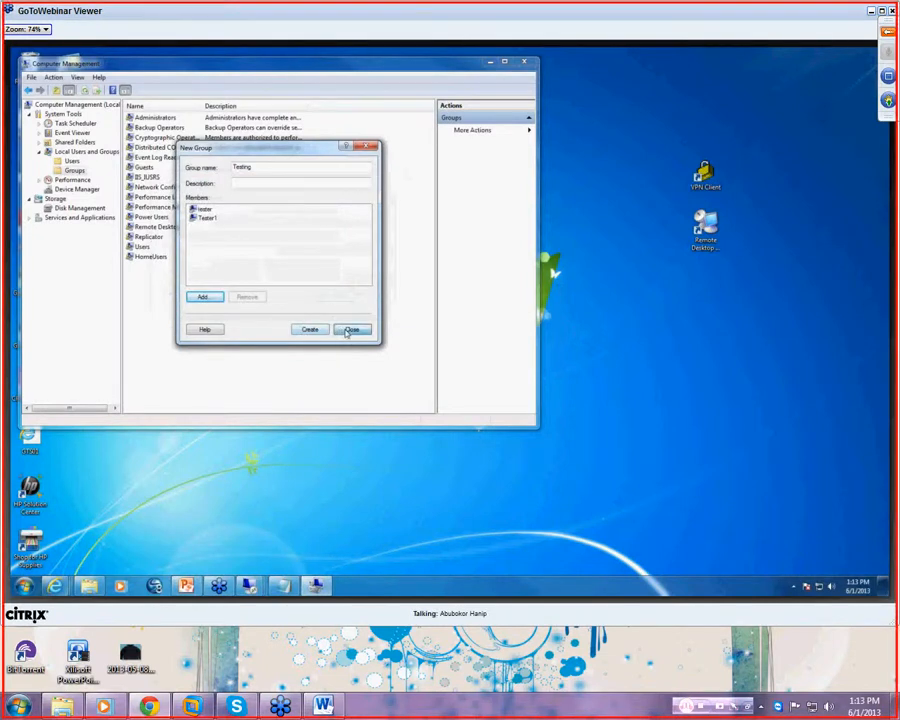
# - Discard the earlier form and start a new local group named 'Testing'
pyautogui.click(350, 330)
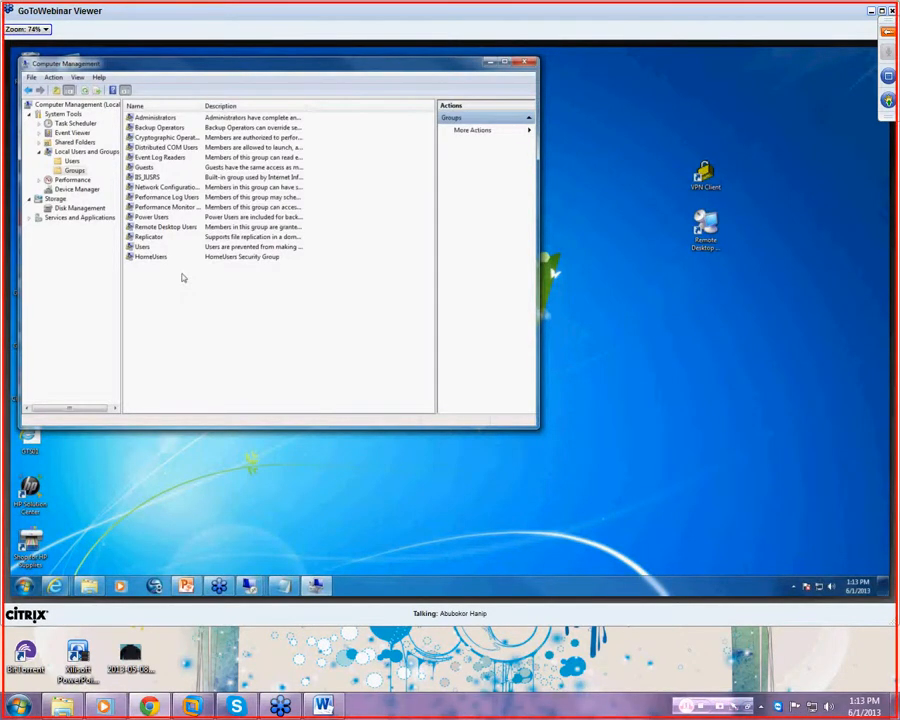
pyautogui.rightClick(88, 172)
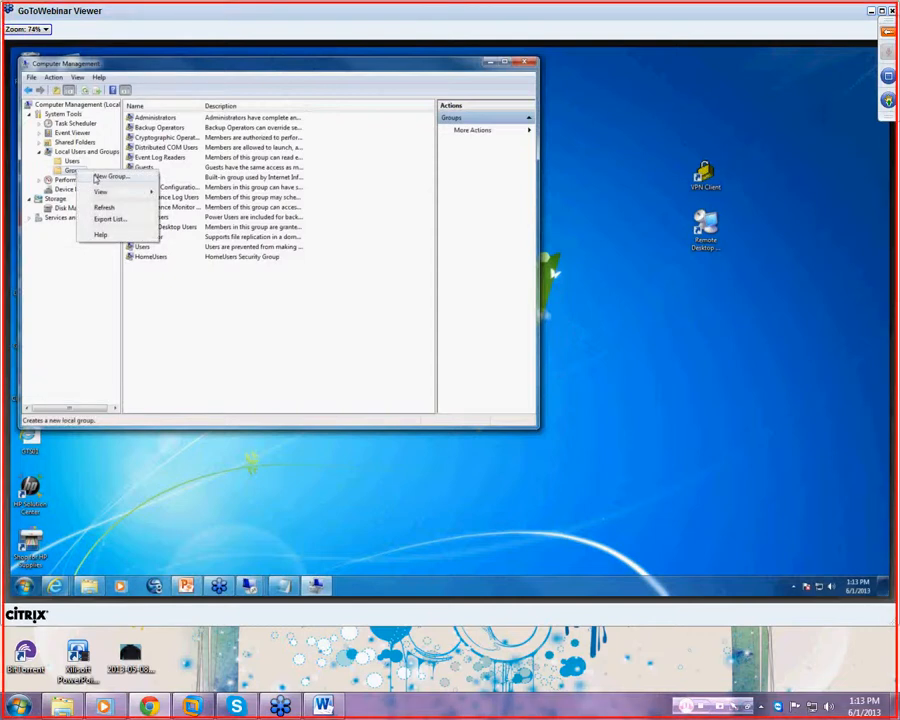
pyautogui.click(108, 177)
pyautogui.write('T')
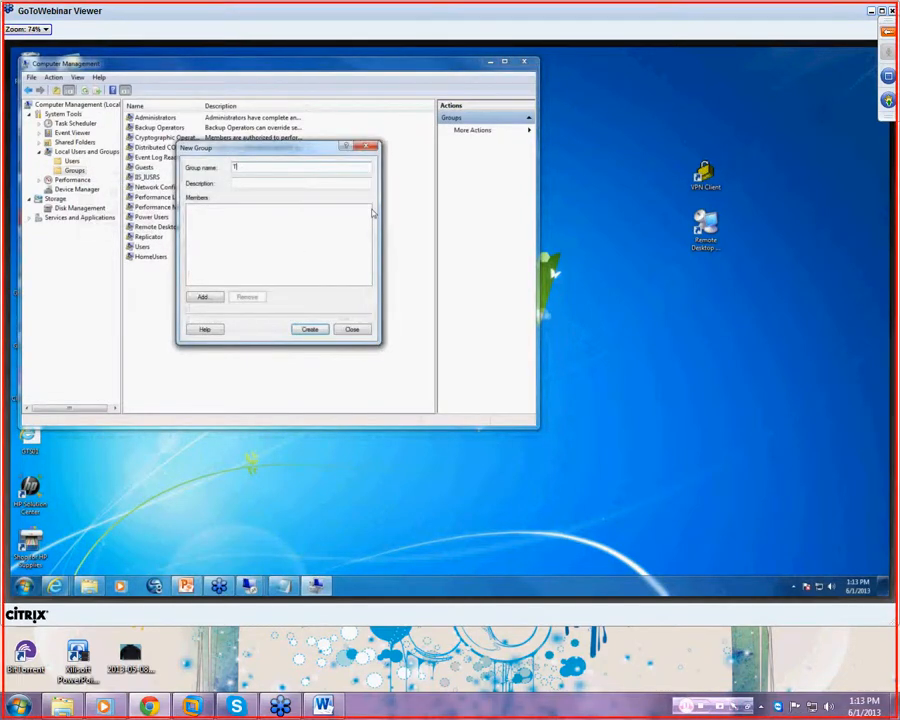
pyautogui.write('esting')
# - Add the tester and Tester1 accounts as members and create the group
pyautogui.click(218, 296)
pyautogui.write('tester;tester1')
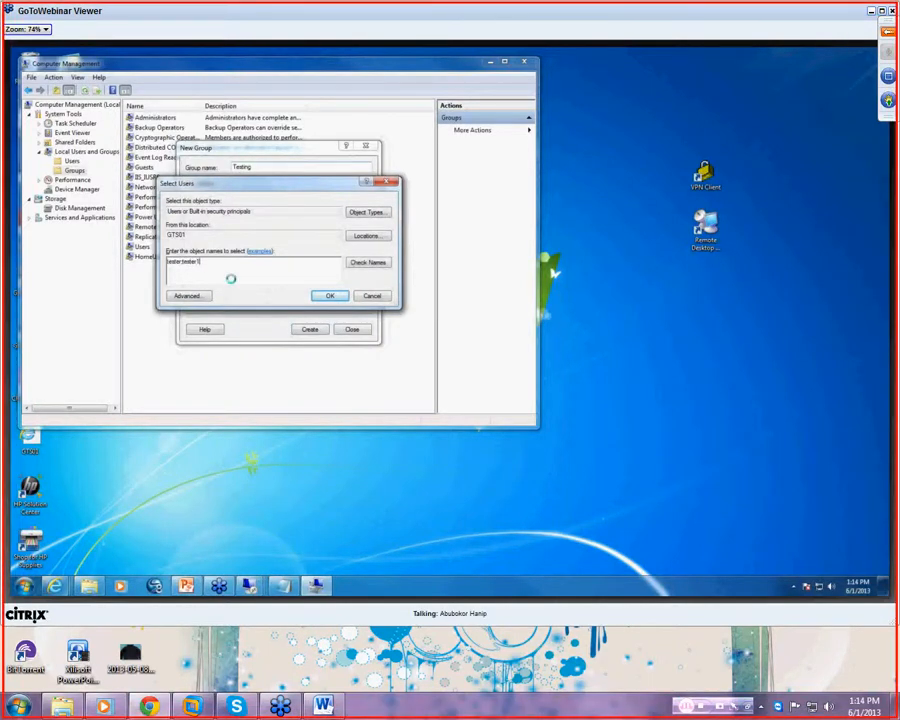
pyautogui.press('Return')
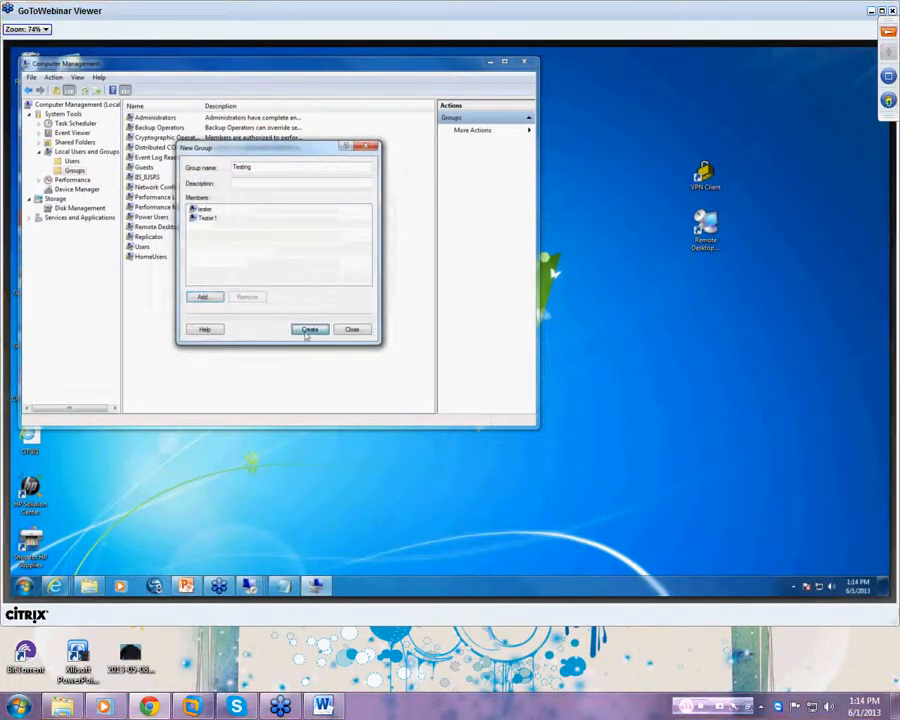
pyautogui.click(309, 330)
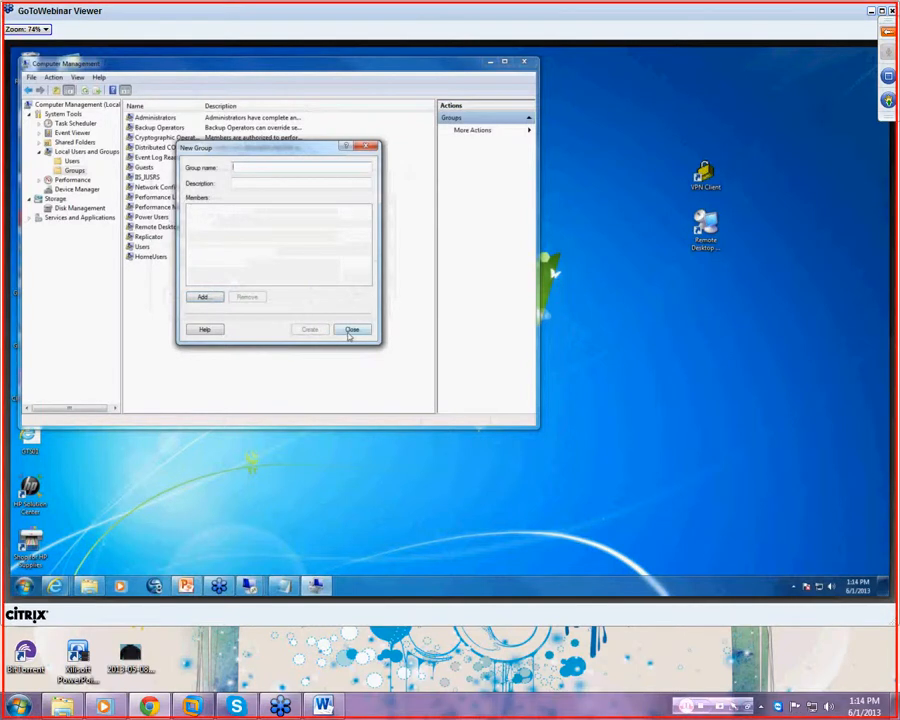
pyautogui.click(351, 330)
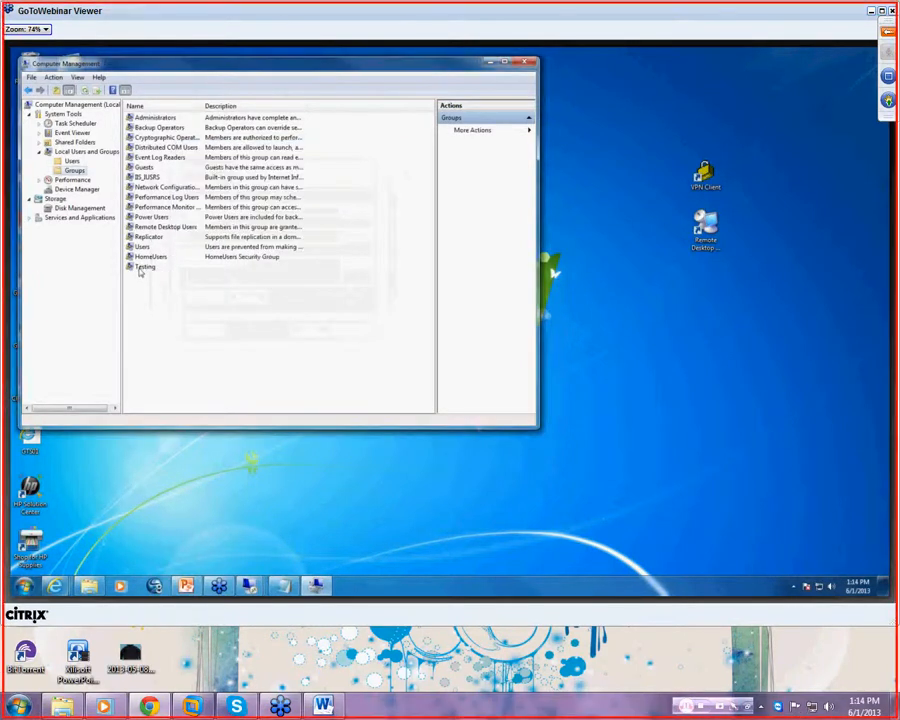
# - Select the Testing group, then open the Data (S:) drive from Computer
pyautogui.click(141, 268)
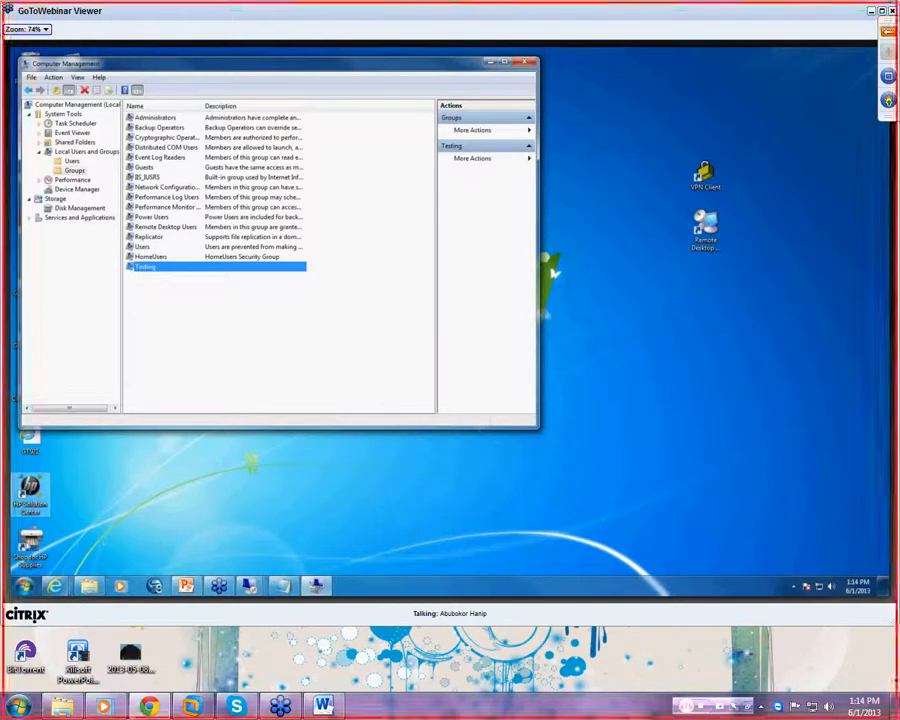
pyautogui.press('super')
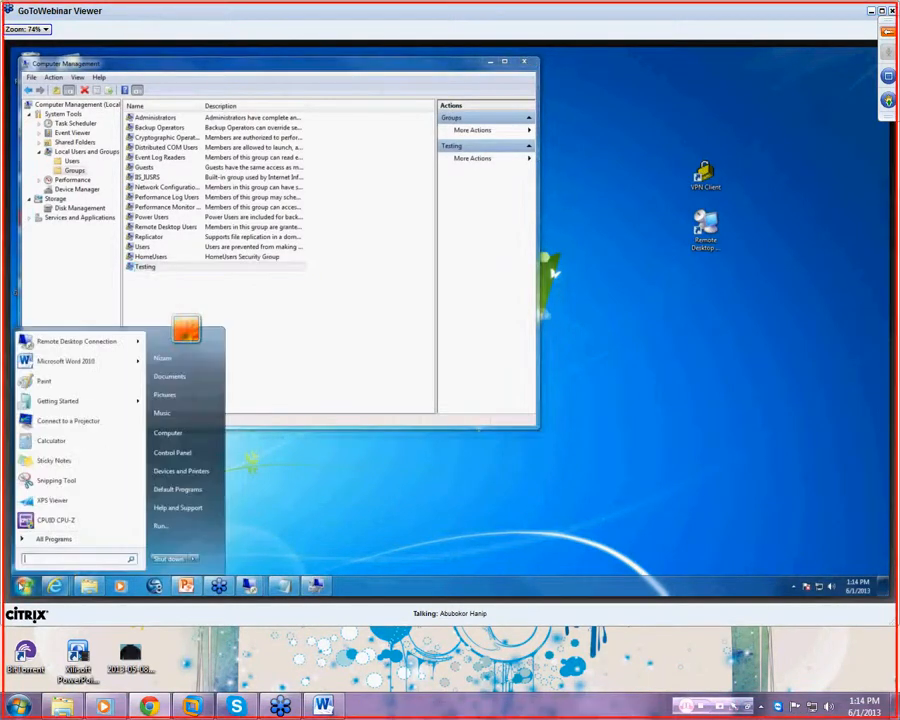
pyautogui.click(192, 436)
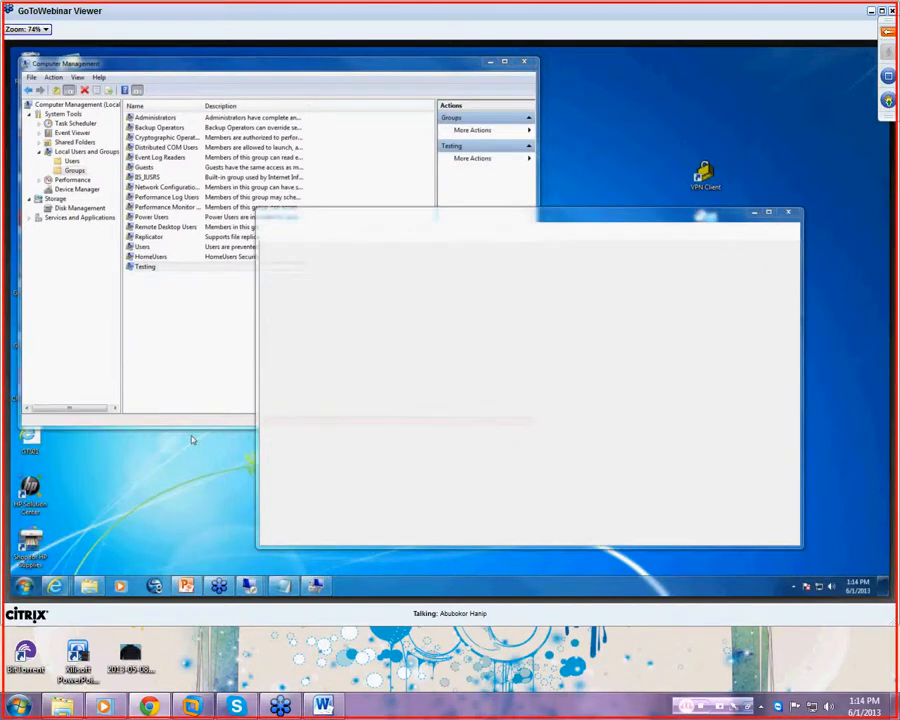
pyautogui.click(516, 299)
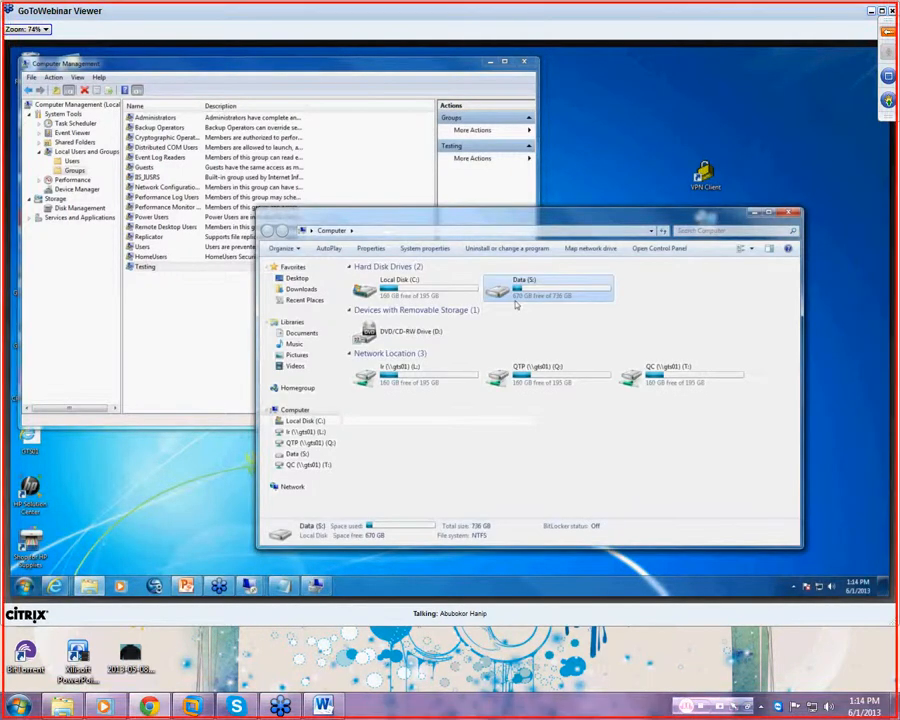
pyautogui.doubleClick(516, 298)
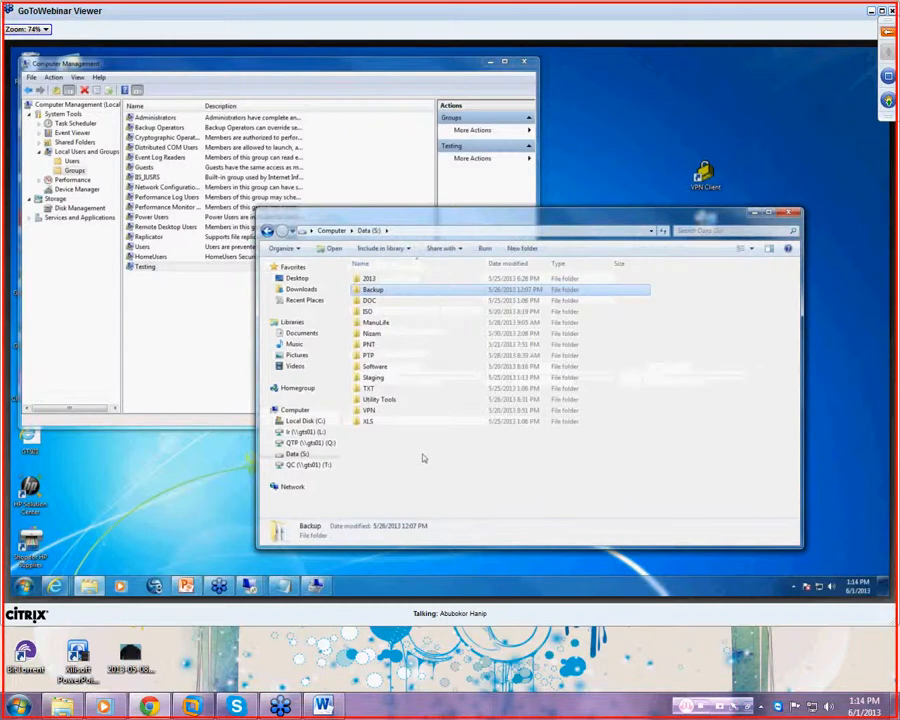
# - Create a new folder named 'QTP Script' on Data (S:)
pyautogui.rightClick(422, 455)
pyautogui.moveTo(448, 430)
pyautogui.click(582, 435)
pyautogui.write('Q')
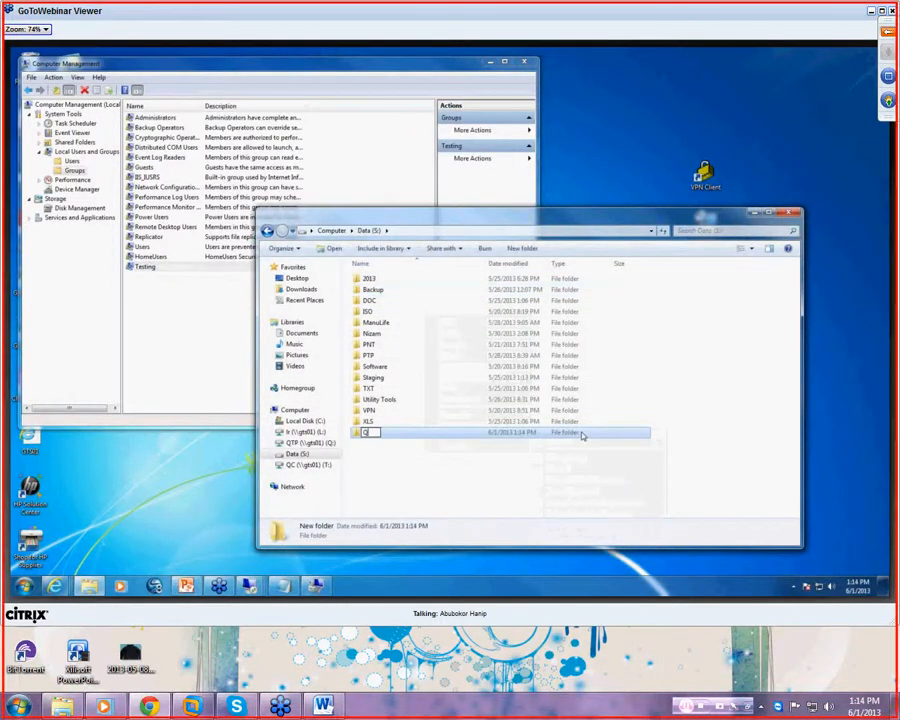
pyautogui.write('TP Script')
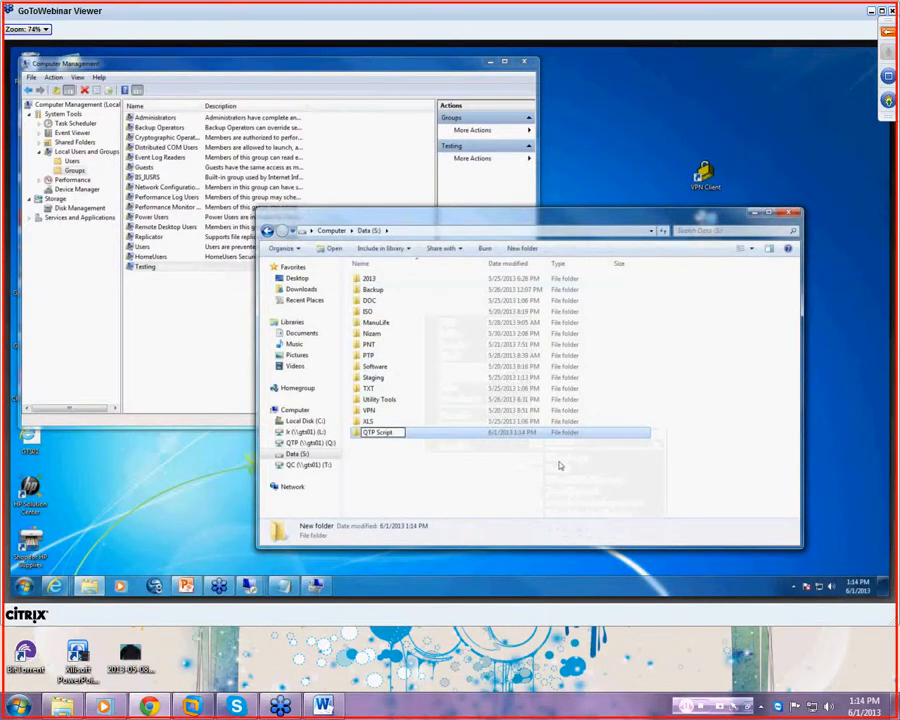
pyautogui.click(481, 510)
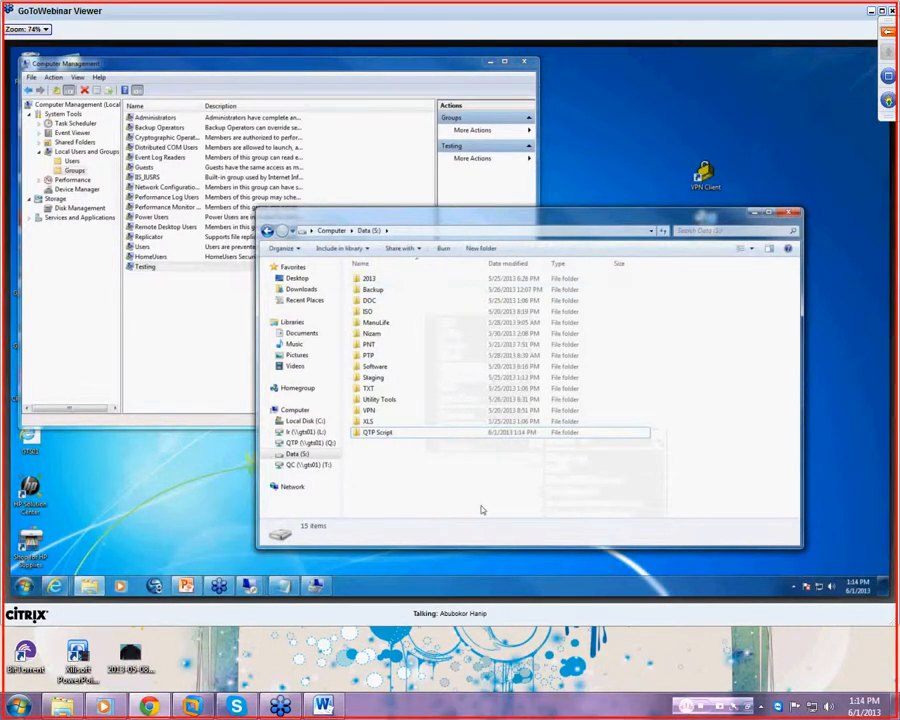
# - Open the Advanced Sharing settings of the Data (S:) drive
pyautogui.rightClick(400, 433)
pyautogui.click(420, 424)
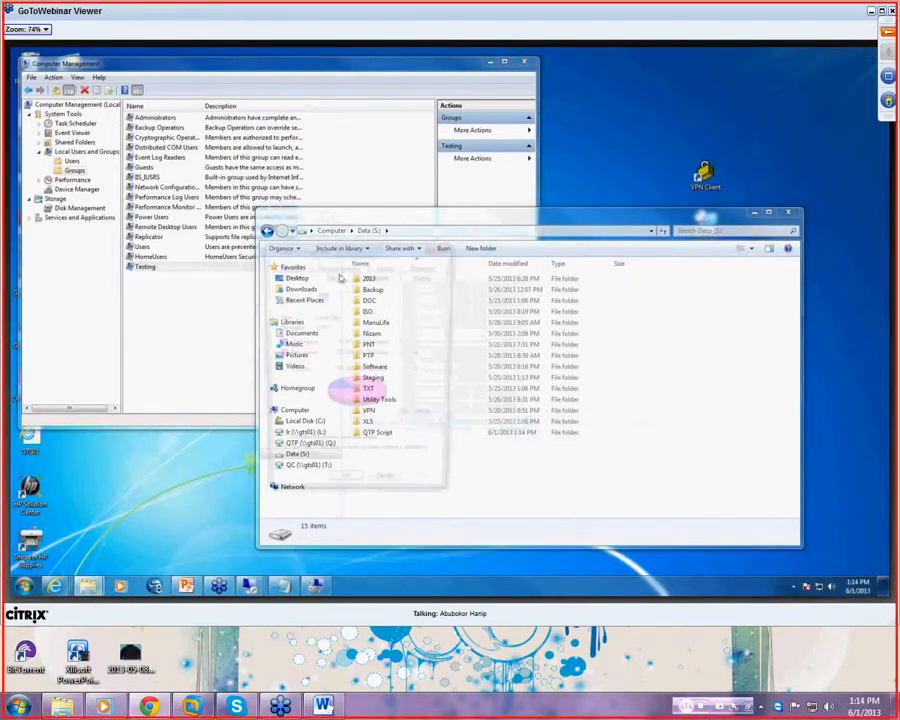
pyautogui.click(425, 274)
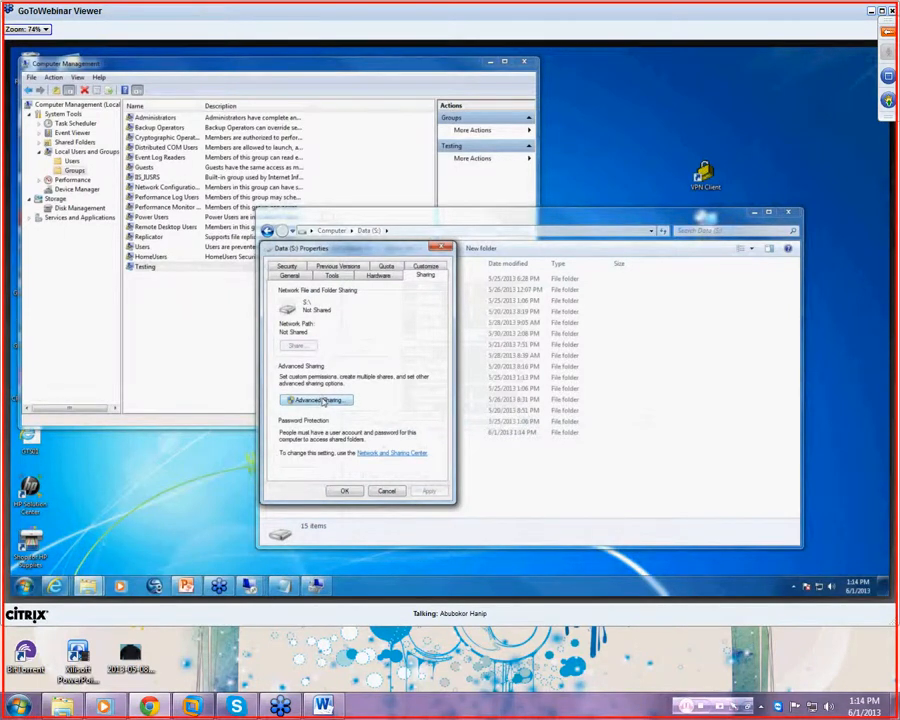
pyautogui.click(318, 400)
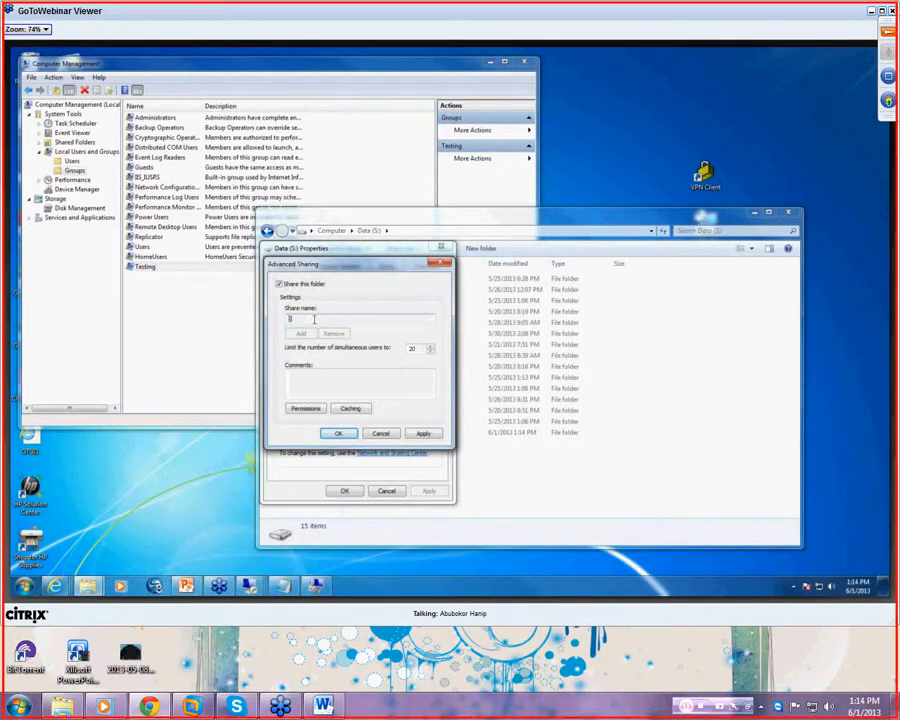
# - Cancel sharing the drive and bring up the QTP Script folder's actions
pyautogui.write('TP')
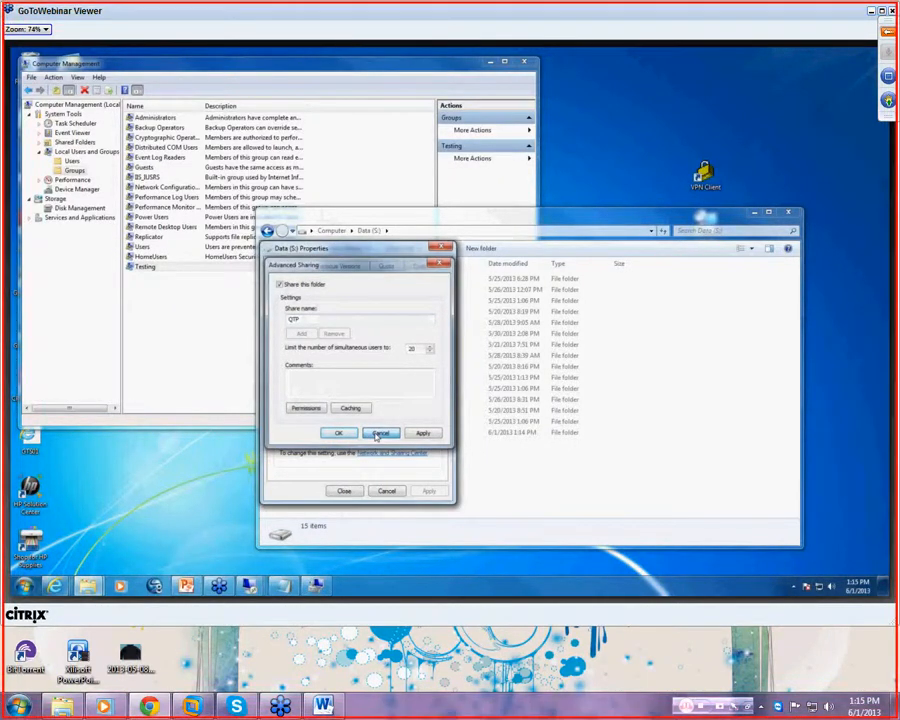
pyautogui.click(378, 435)
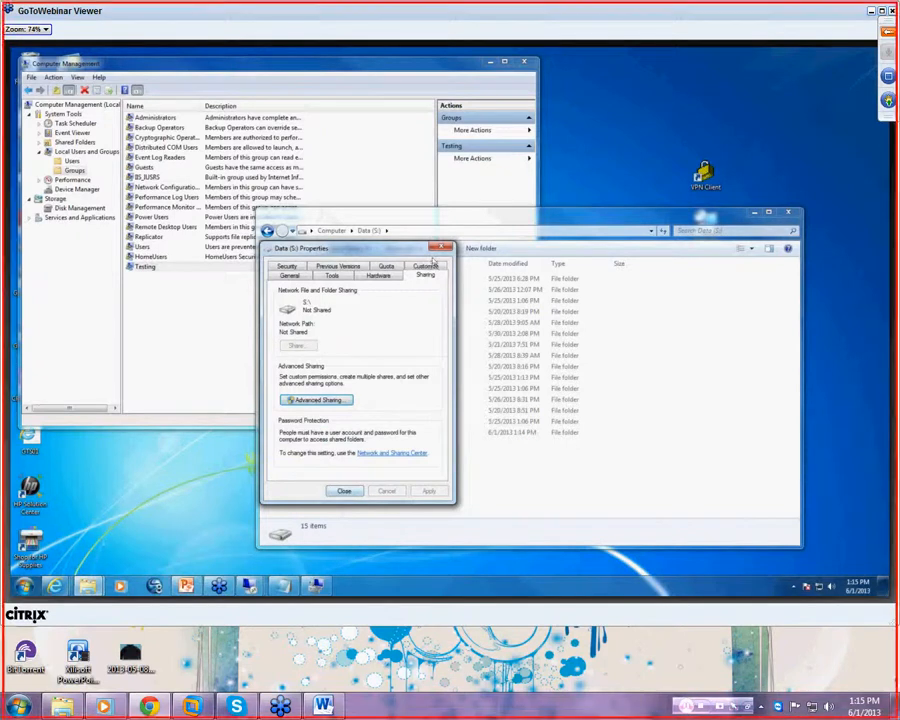
pyautogui.click(437, 248)
pyautogui.click(376, 432)
pyautogui.rightClick(379, 432)
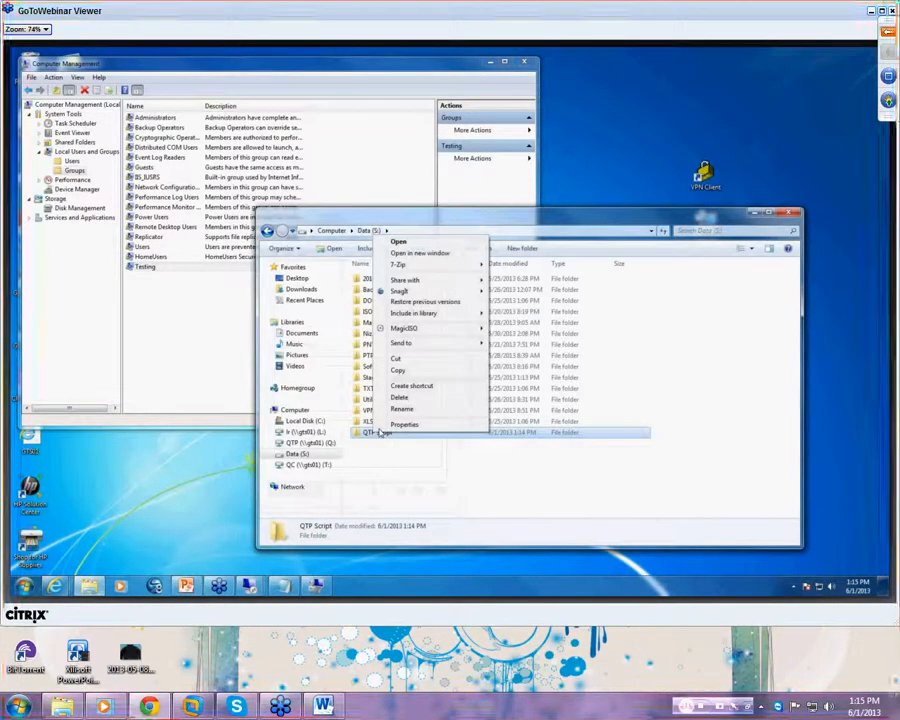
# - Open the QTP share permissions for QTP Script and remove Everyone
pyautogui.click(397, 425)
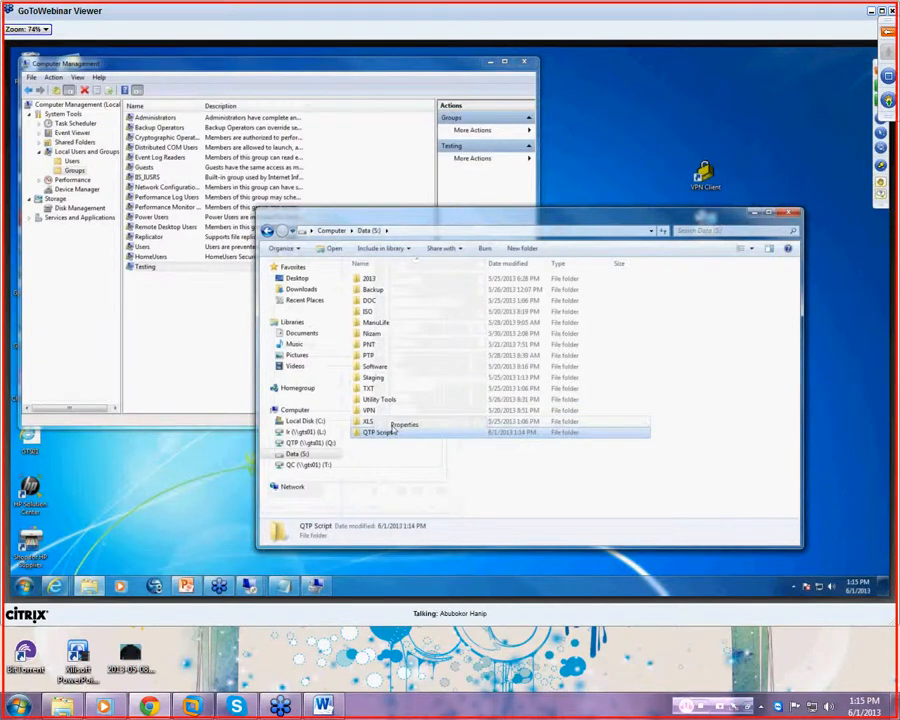
pyautogui.click(418, 343)
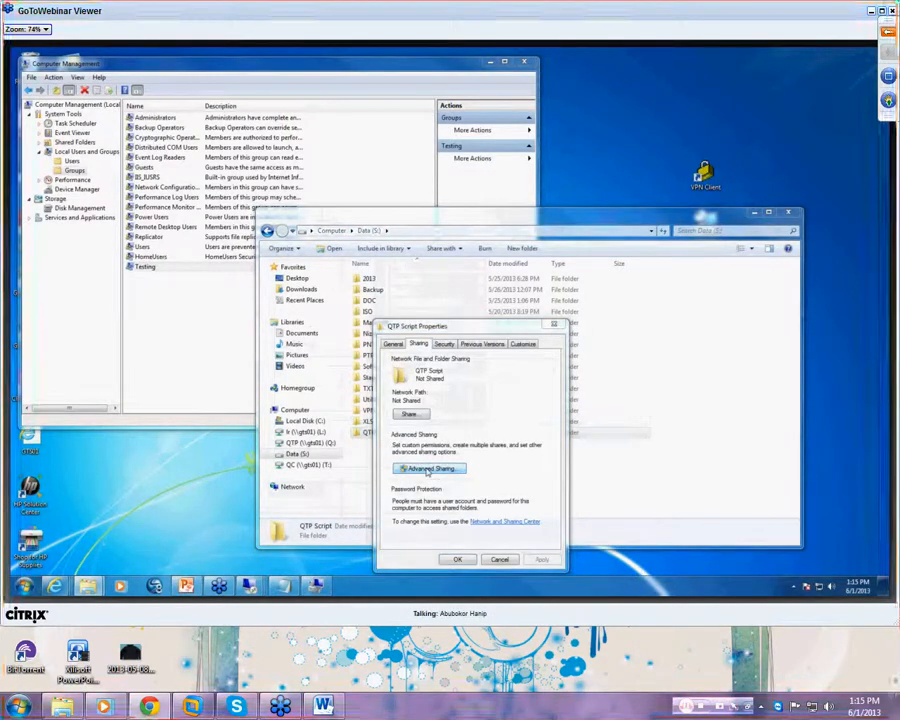
pyautogui.click(428, 469)
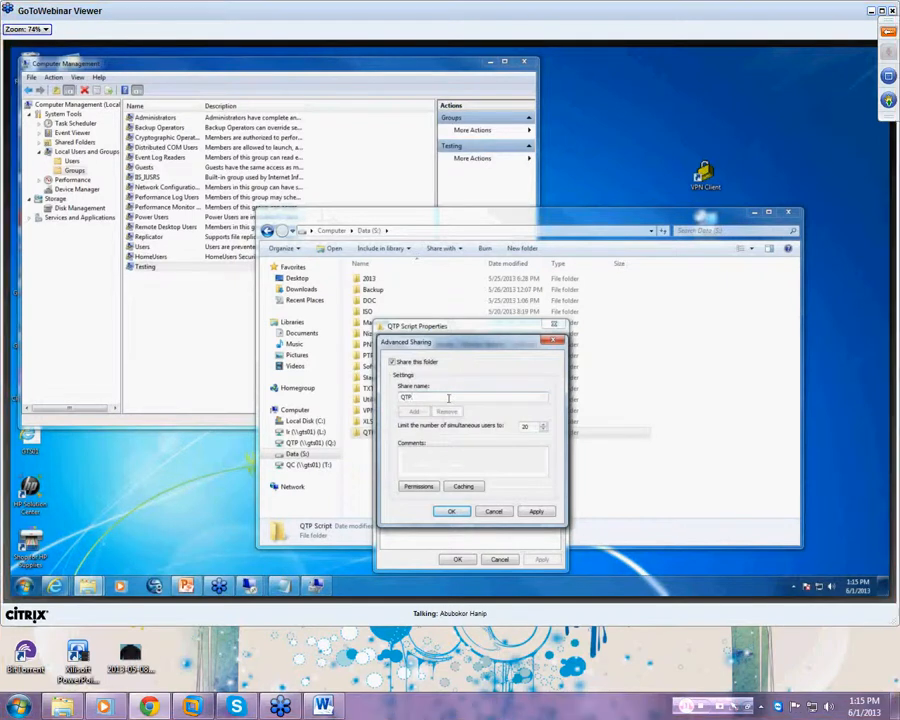
pyautogui.click(432, 487)
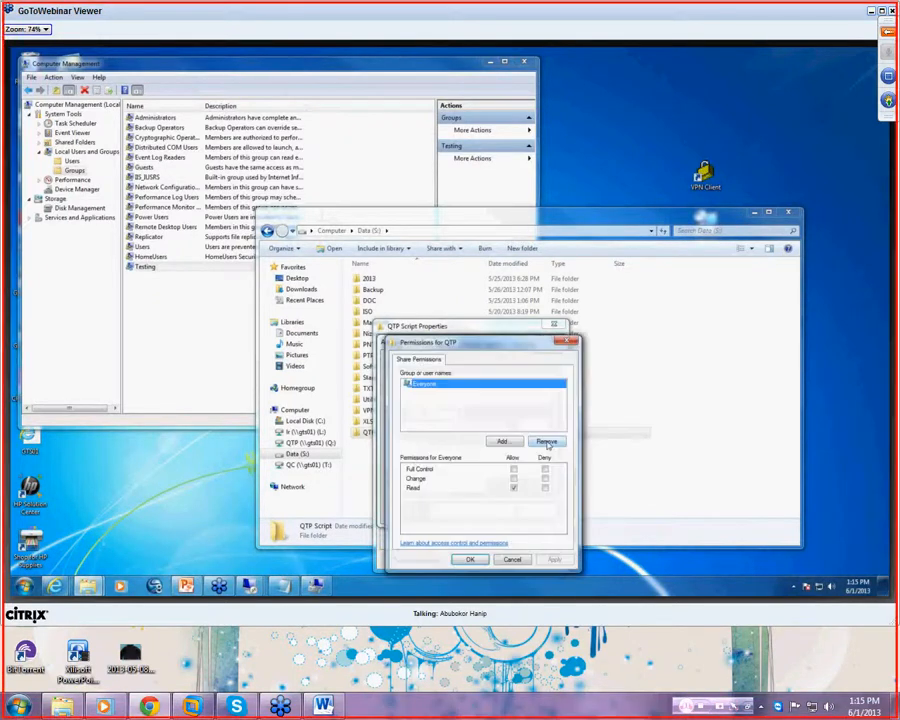
pyautogui.click(547, 442)
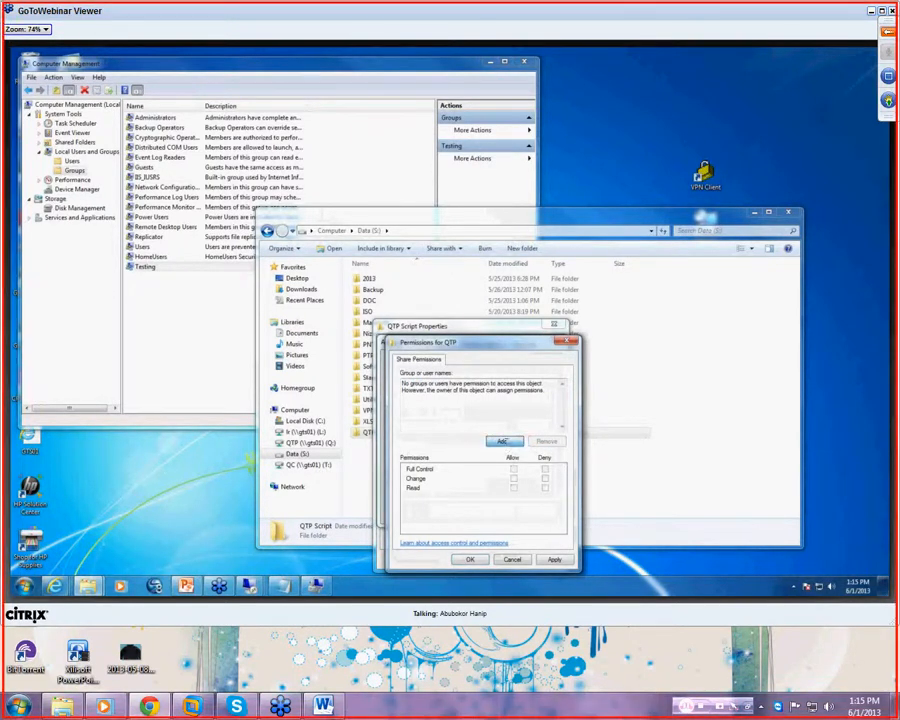
# - Grant the Testing group Change and Read, and confirm sharing the folder as QTP
pyautogui.click(503, 441)
pyautogui.write('testing')
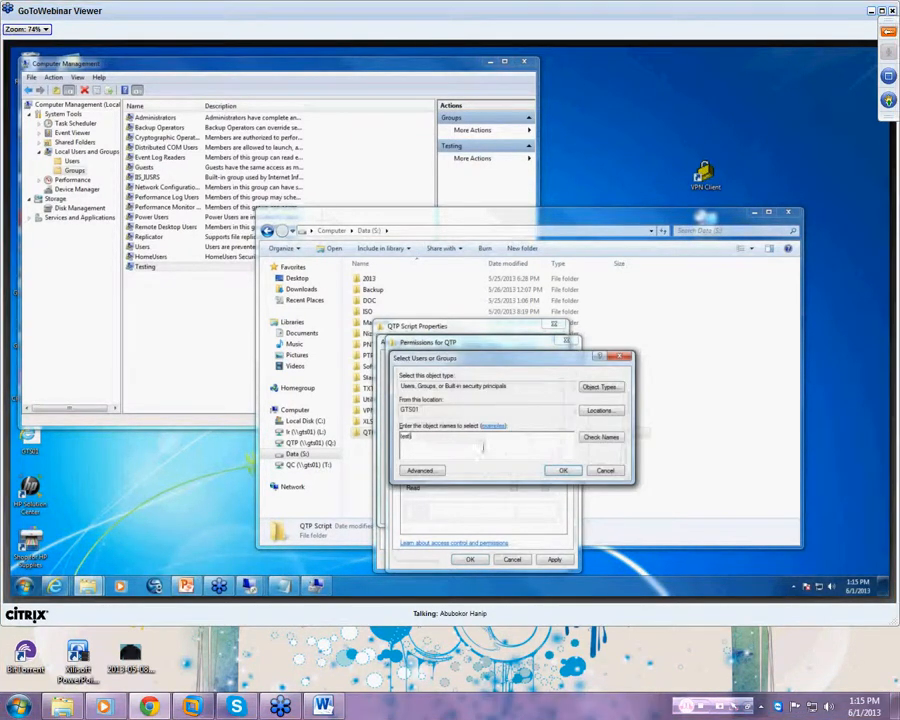
pyautogui.click(602, 438)
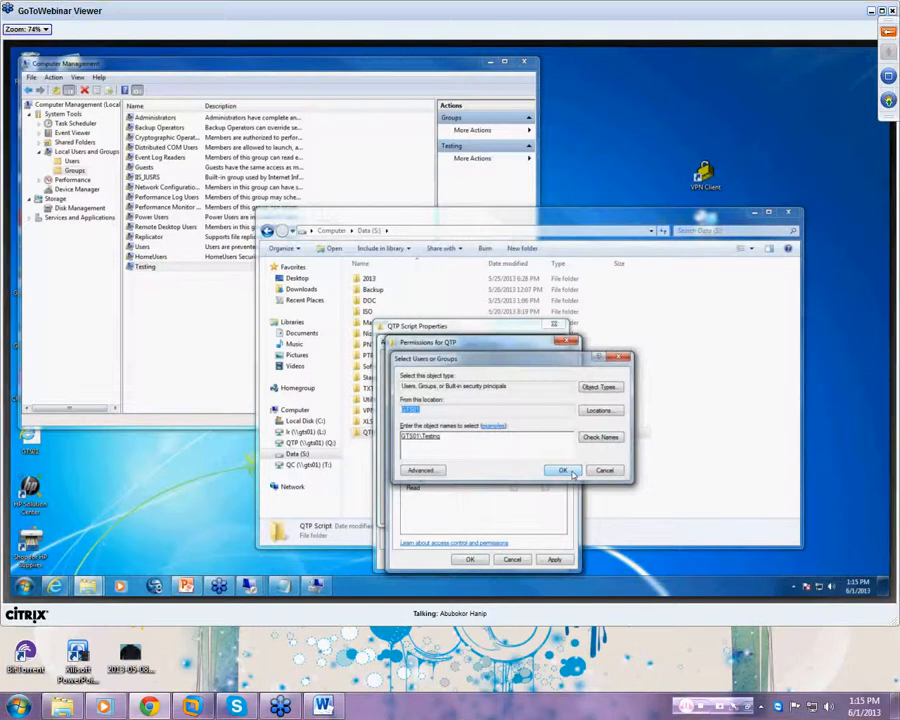
pyautogui.click(566, 472)
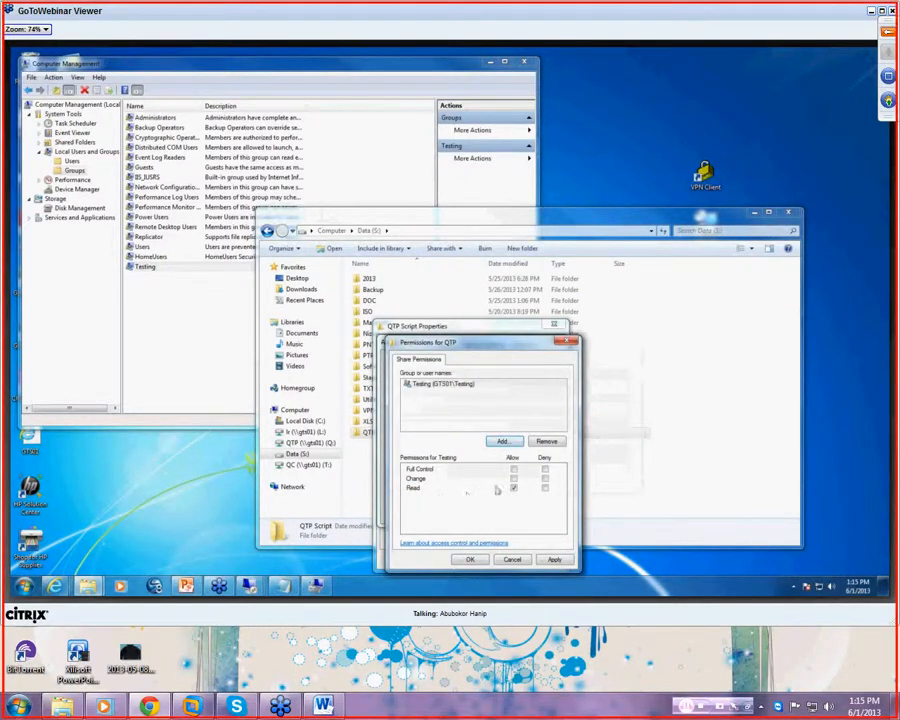
pyautogui.click(513, 479)
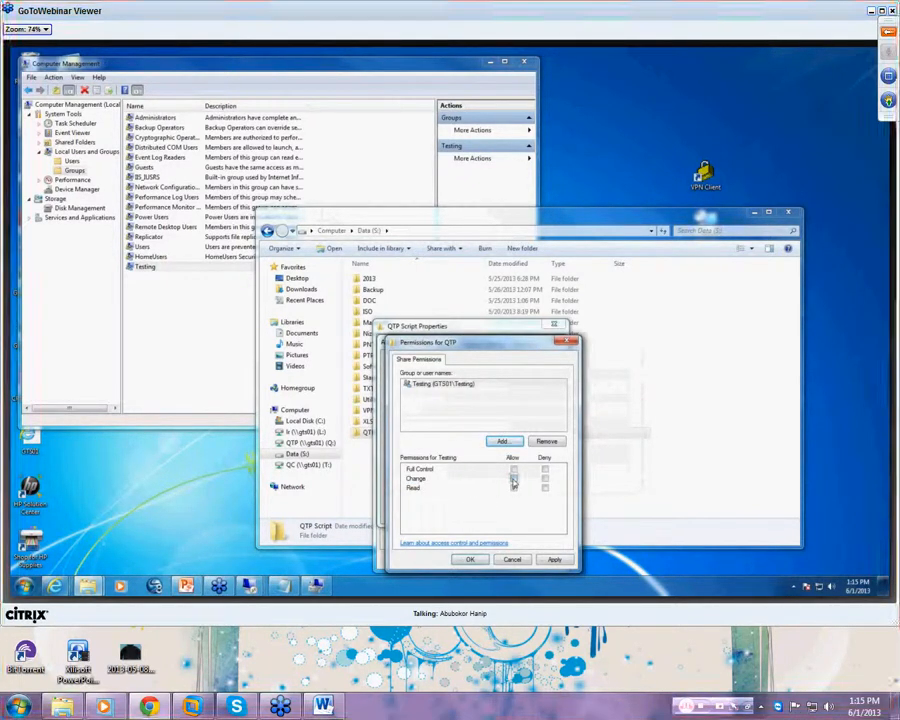
pyautogui.click(551, 561)
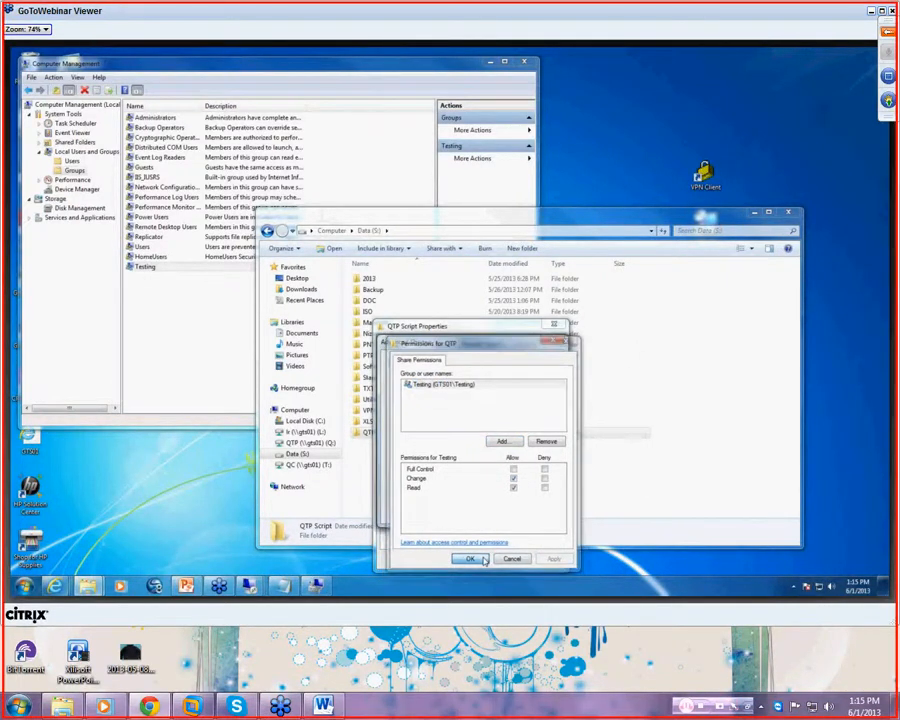
pyautogui.click(484, 561)
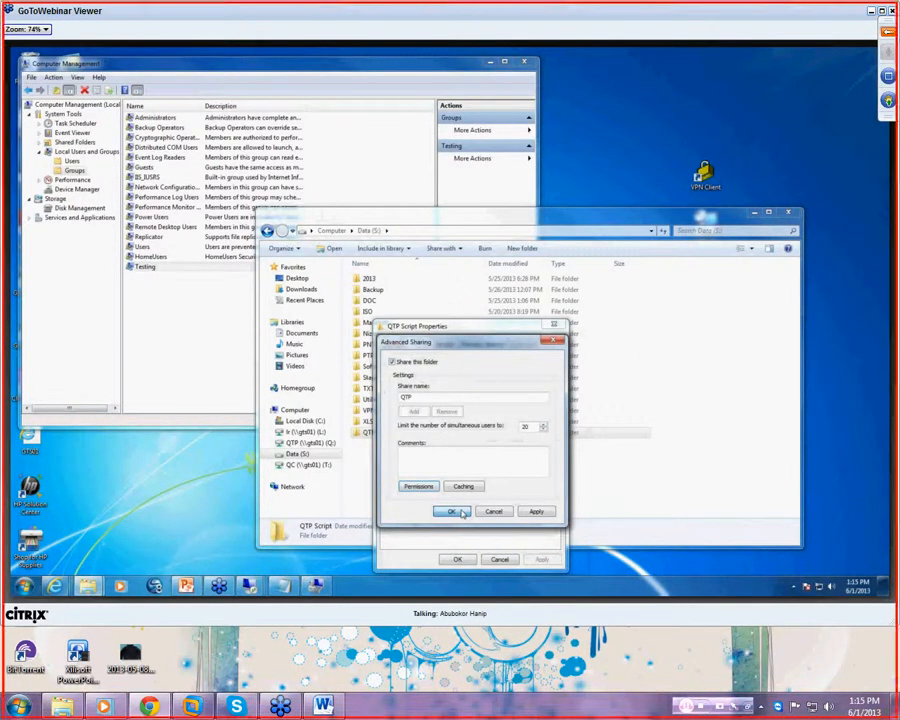
pyautogui.click(460, 512)
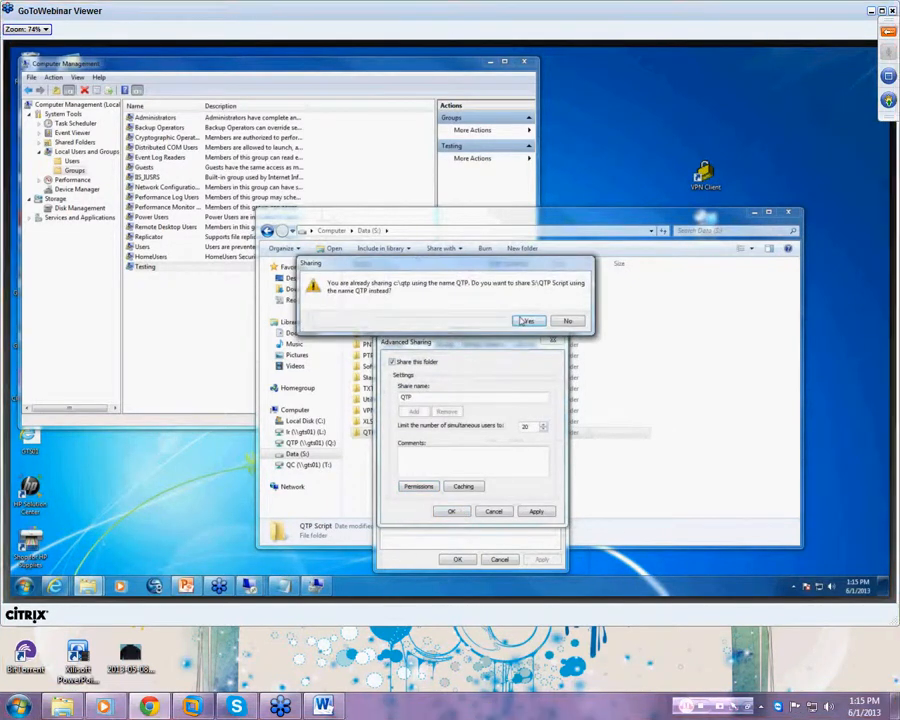
pyautogui.click(524, 321)
# - Add the Testing group to the QTP Script folder's security permissions
pyautogui.click(446, 344)
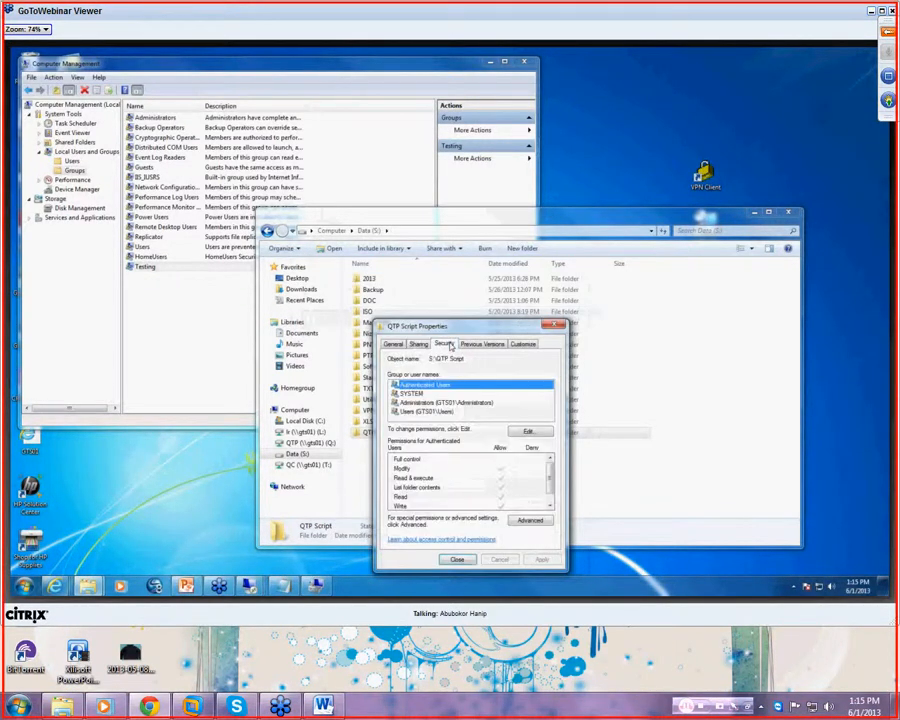
pyautogui.click(427, 411)
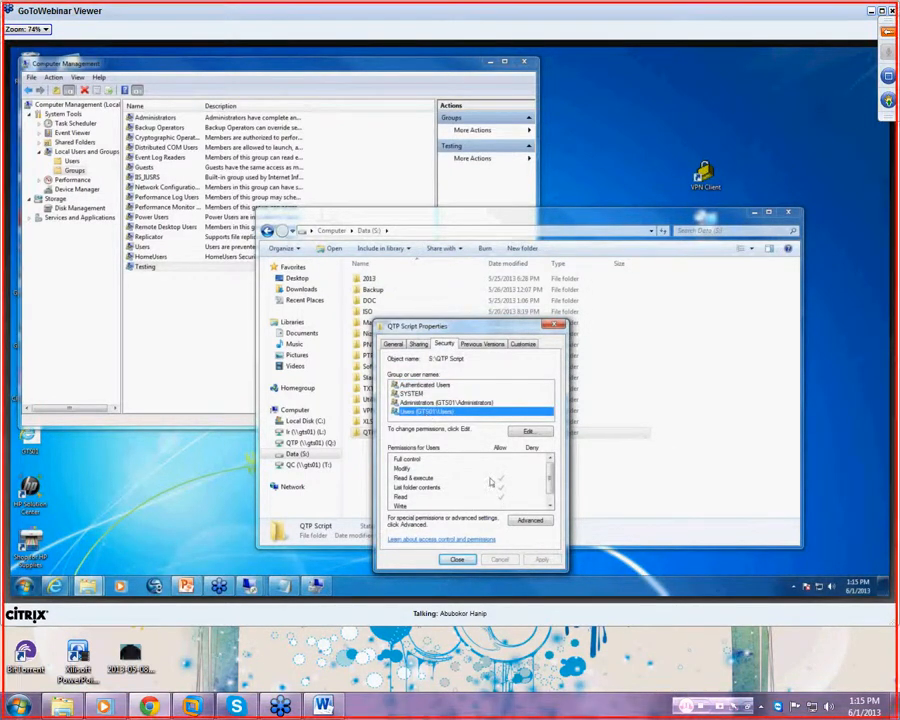
pyautogui.click(528, 434)
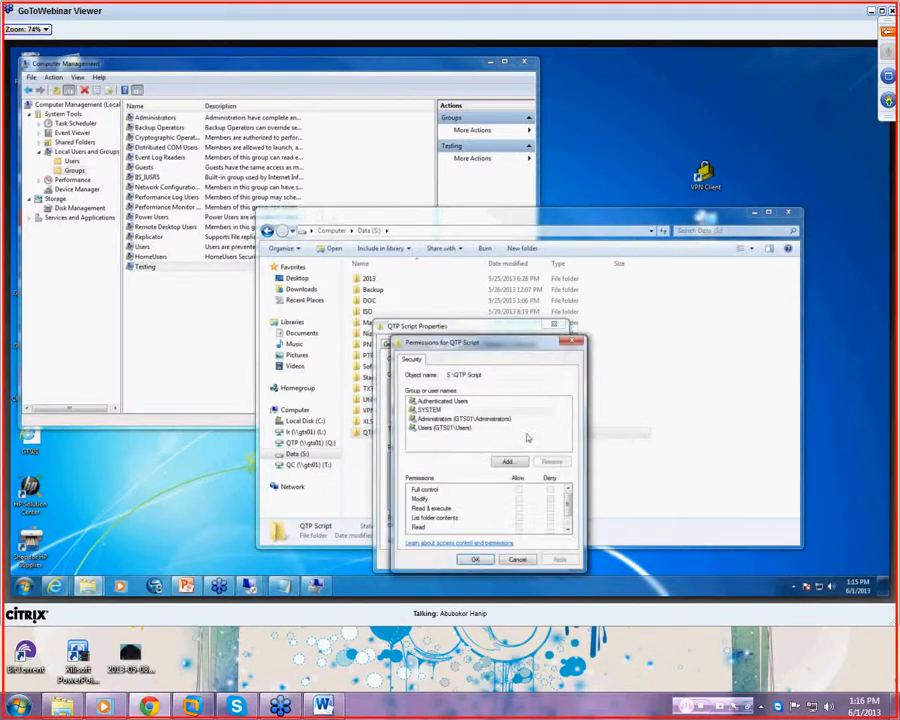
pyautogui.click(509, 461)
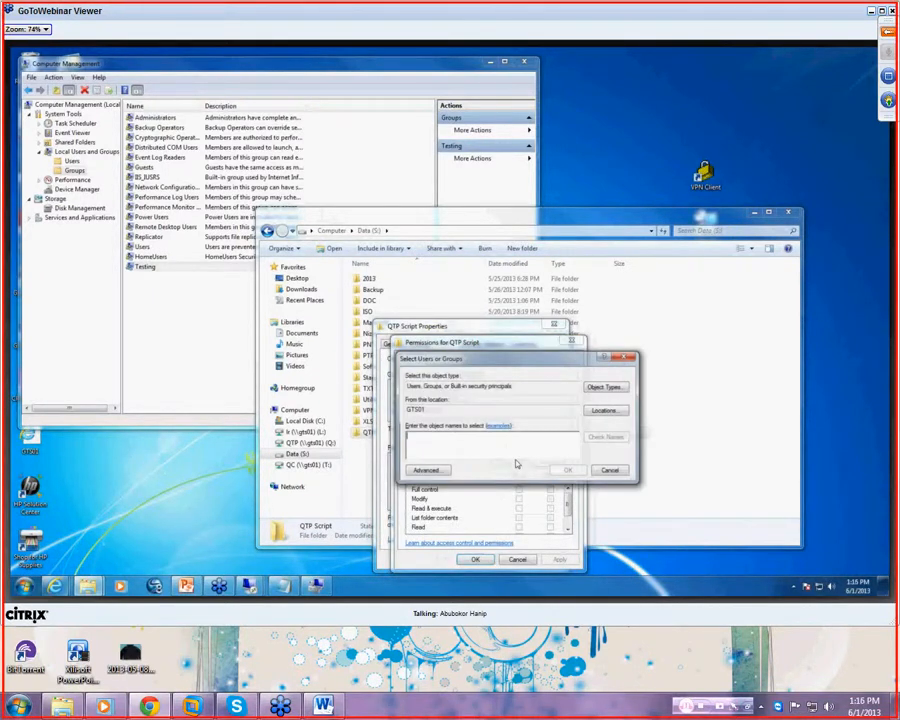
pyautogui.write('testing')
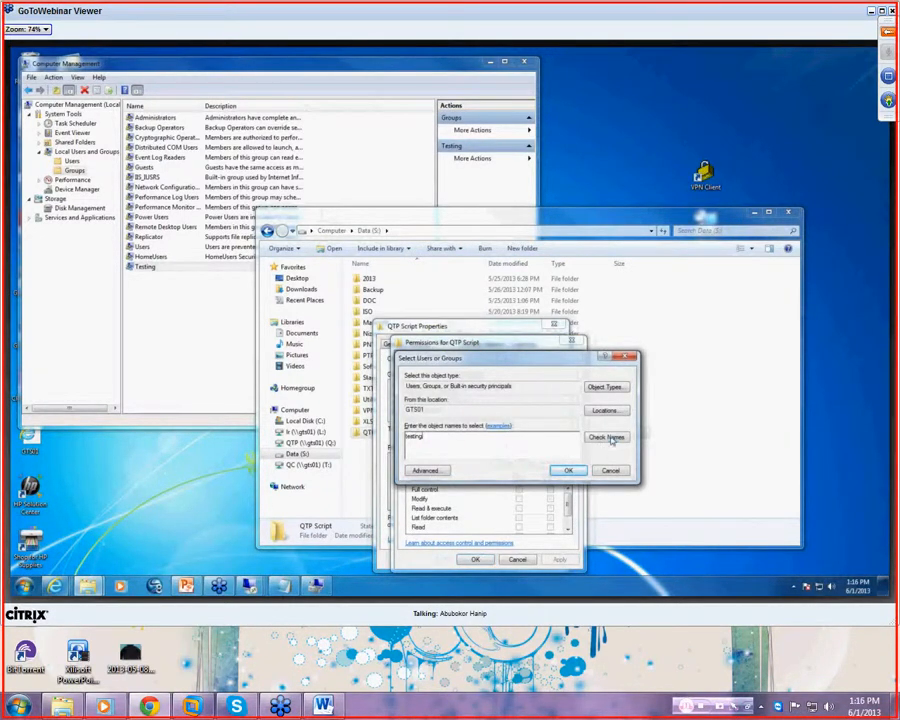
pyautogui.click(605, 438)
pyautogui.click(568, 471)
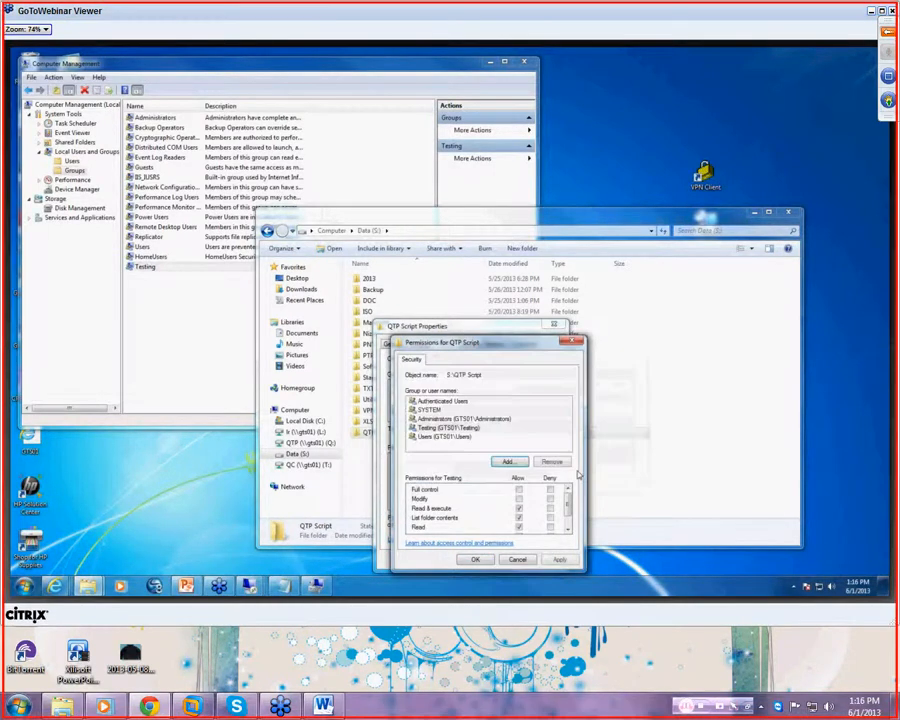
# - Allow Testing Write access, apply, and close the folder properties
pyautogui.scroll(-1, 545, 510)
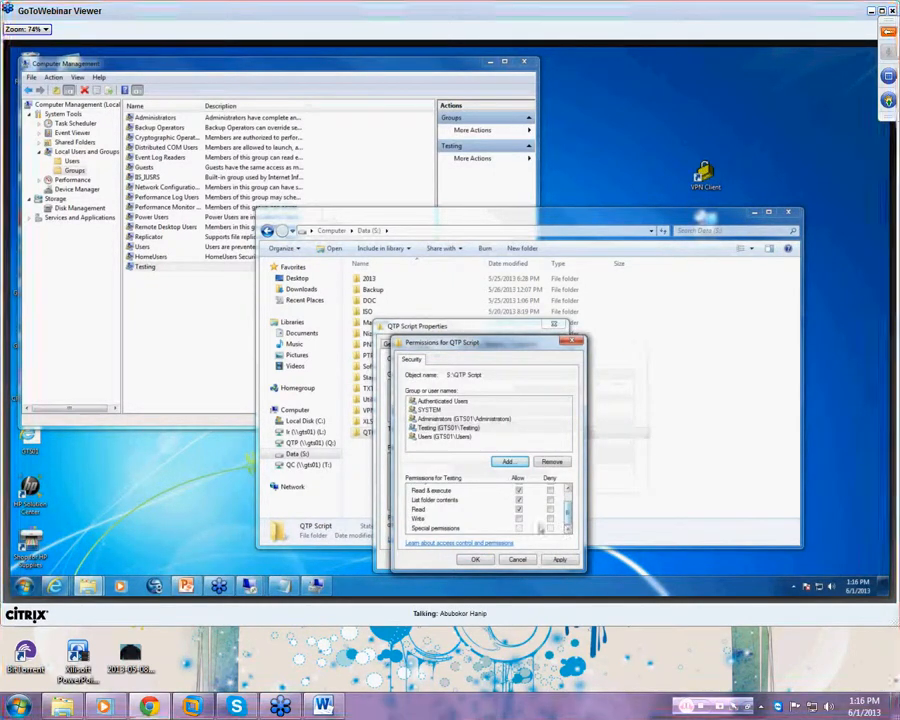
pyautogui.click(519, 519)
pyautogui.click(559, 560)
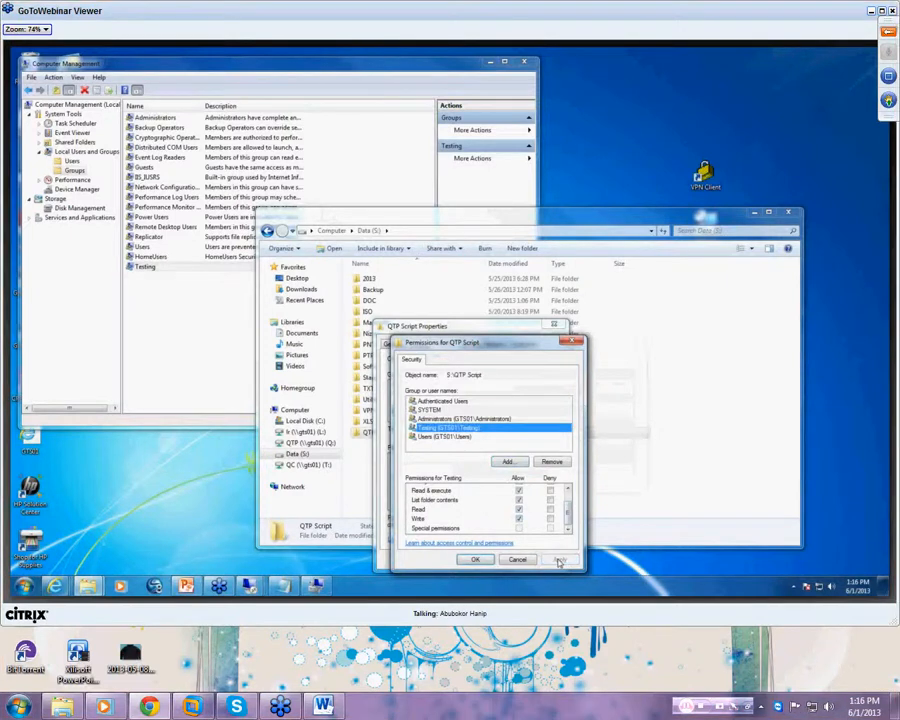
pyautogui.click(478, 560)
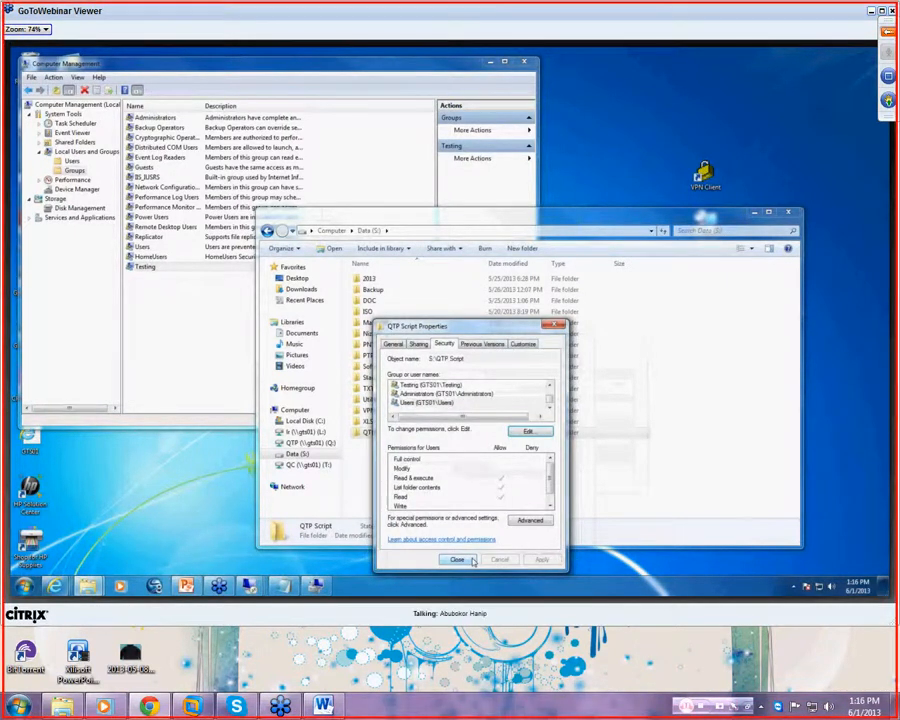
pyautogui.click(457, 560)
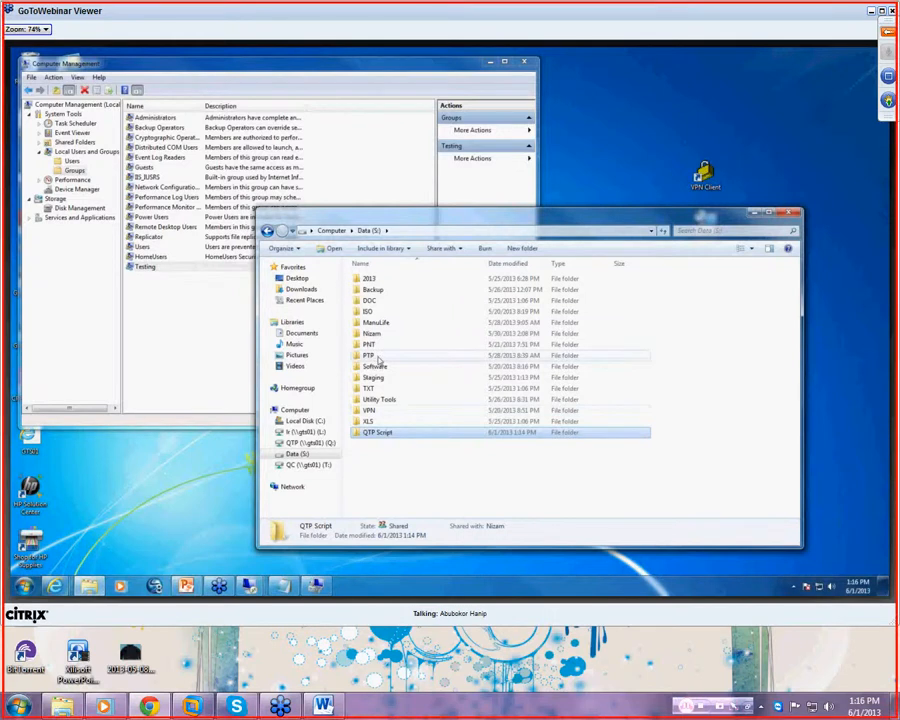
# - Review the Data (S:) drive's security permissions, then launch a blank Paint canvas
pyautogui.rightClick(382, 500)
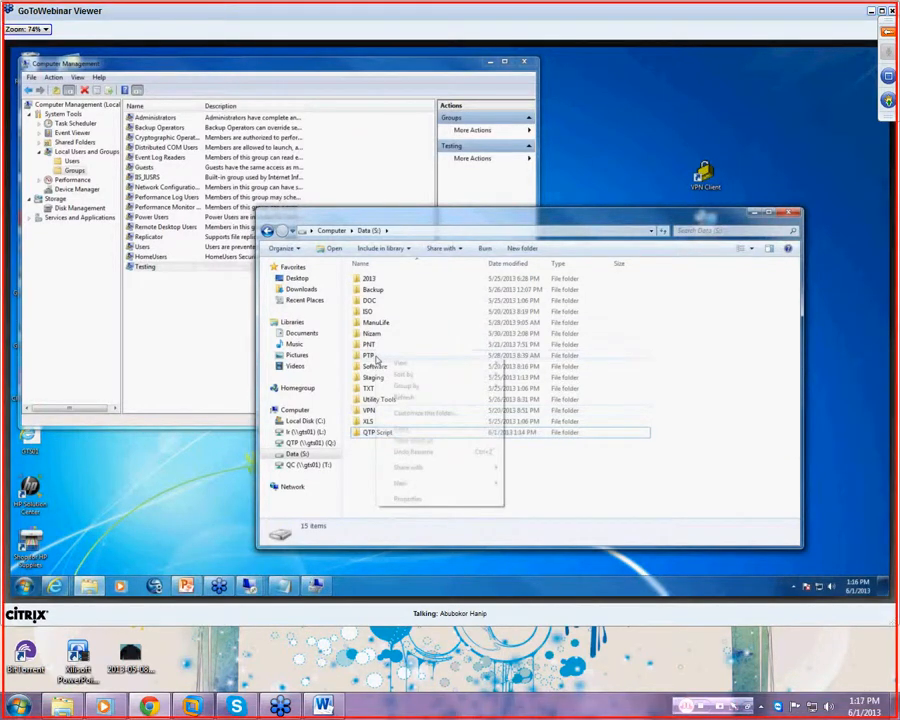
pyautogui.click(412, 499)
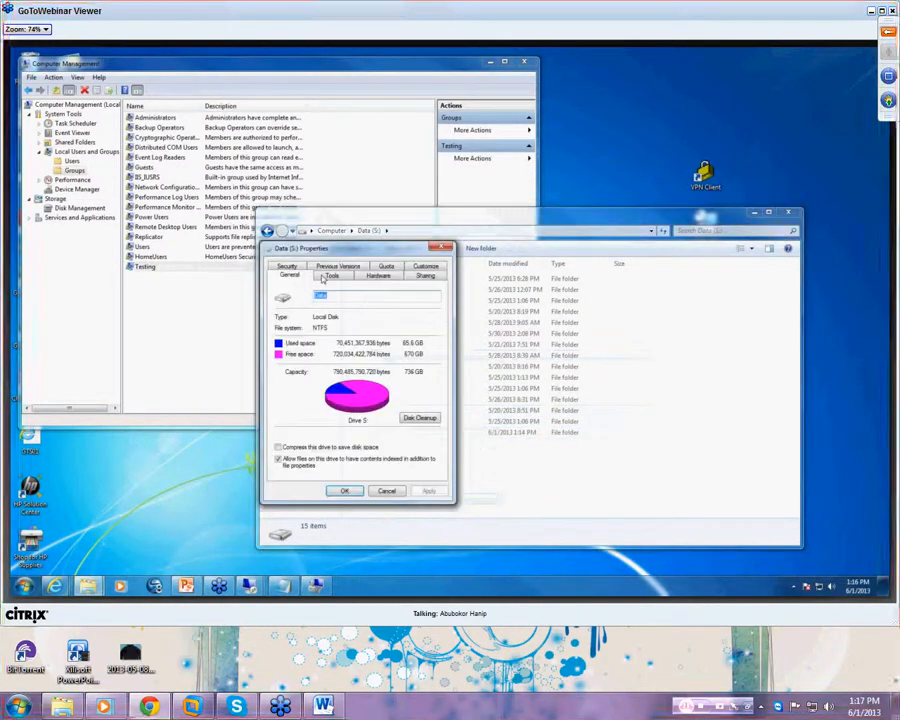
pyautogui.click(418, 277)
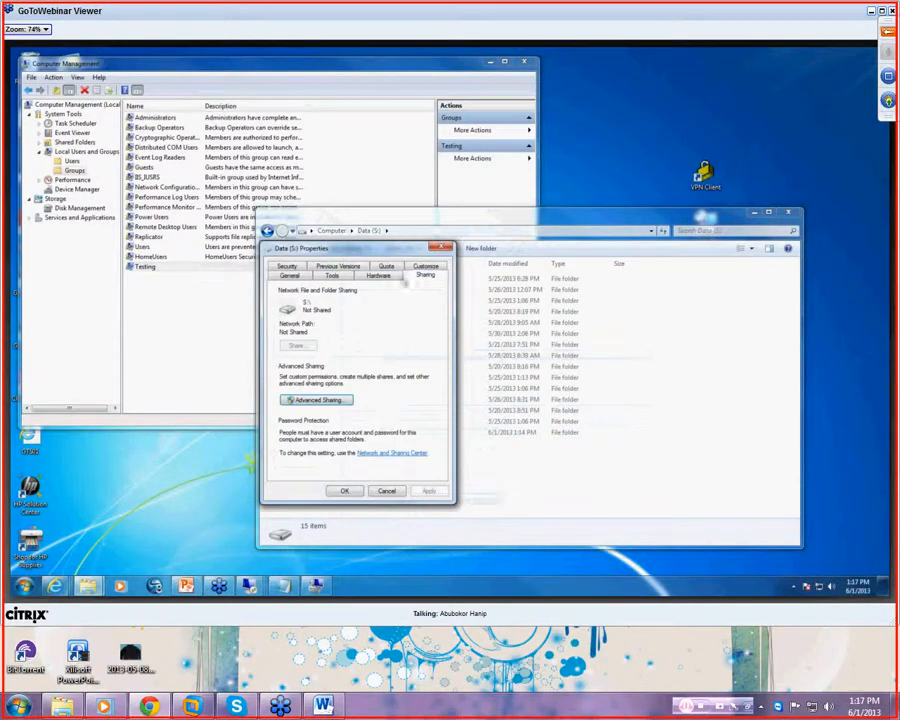
pyautogui.click(301, 268)
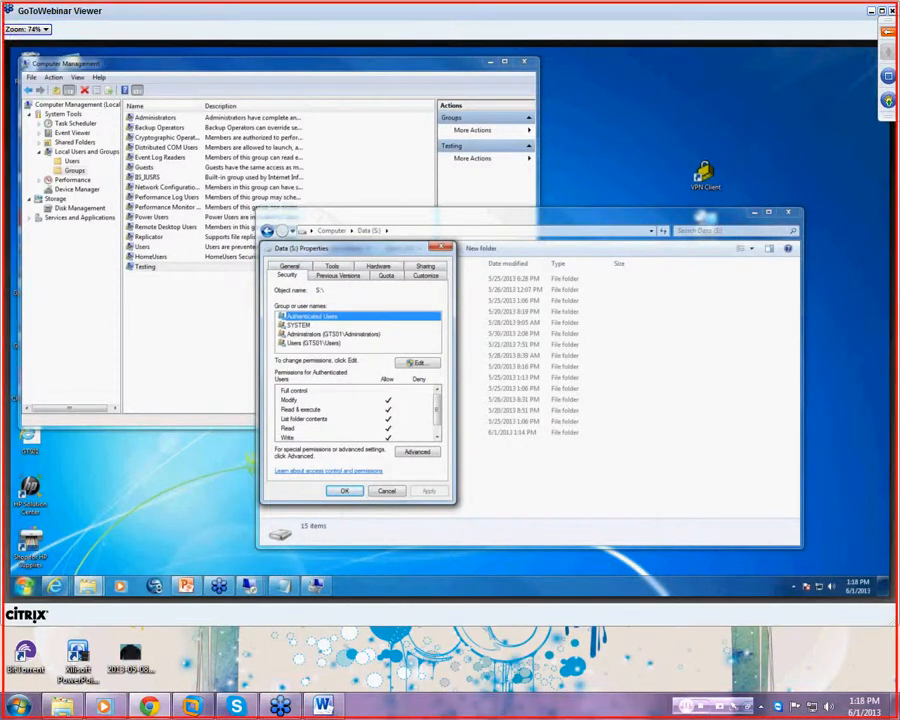
pyautogui.press('super')
pyautogui.click(64, 384)
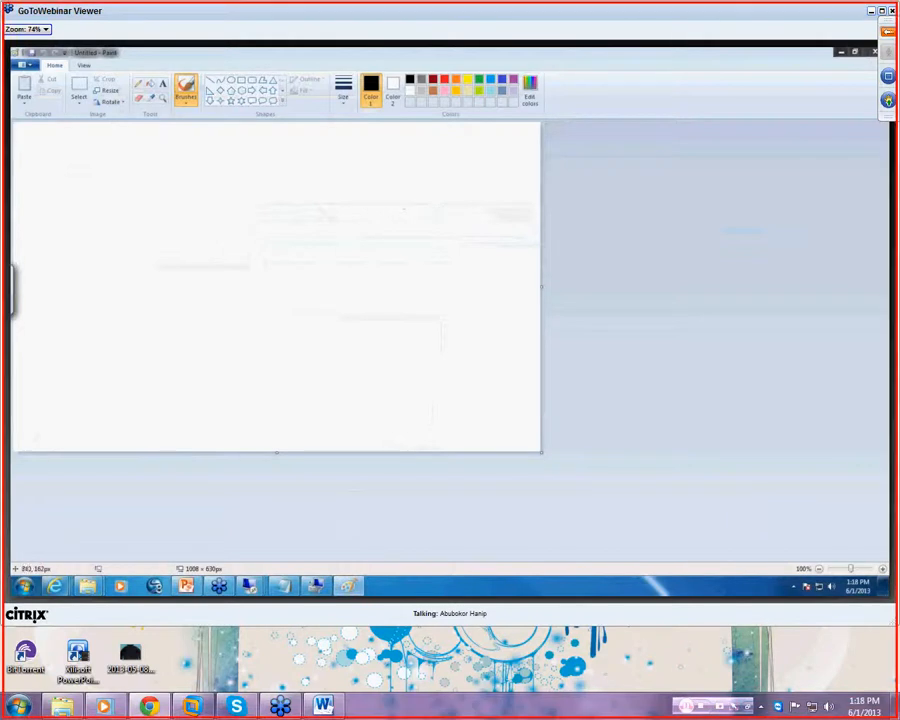
# - Draw a server rectangle on the right with its label and an inner share box
pyautogui.moveTo(365, 210); pyautogui.dragTo(371, 279)
pyautogui.moveTo(367, 208)
pyautogui.mouseDown()
pyautogui.moveTo(386, 206)
pyautogui.moveTo(490, 262)
pyautogui.moveTo(369, 271)
pyautogui.mouseUp()
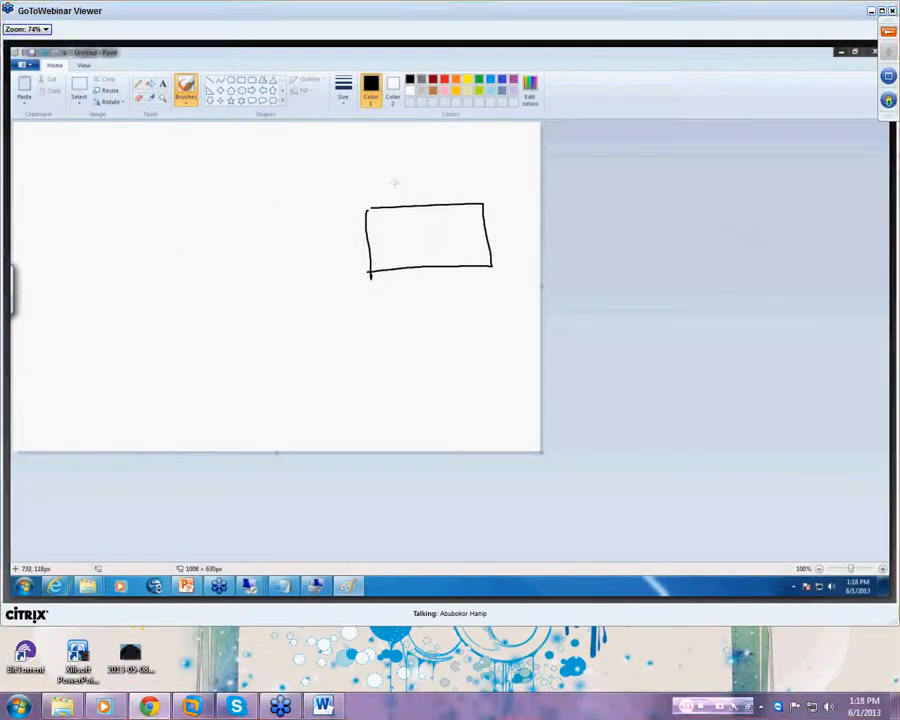
pyautogui.moveTo(406, 180)
pyautogui.mouseDown()
pyautogui.moveTo(395, 191)
pyautogui.moveTo(490, 186)
pyautogui.mouseUp()
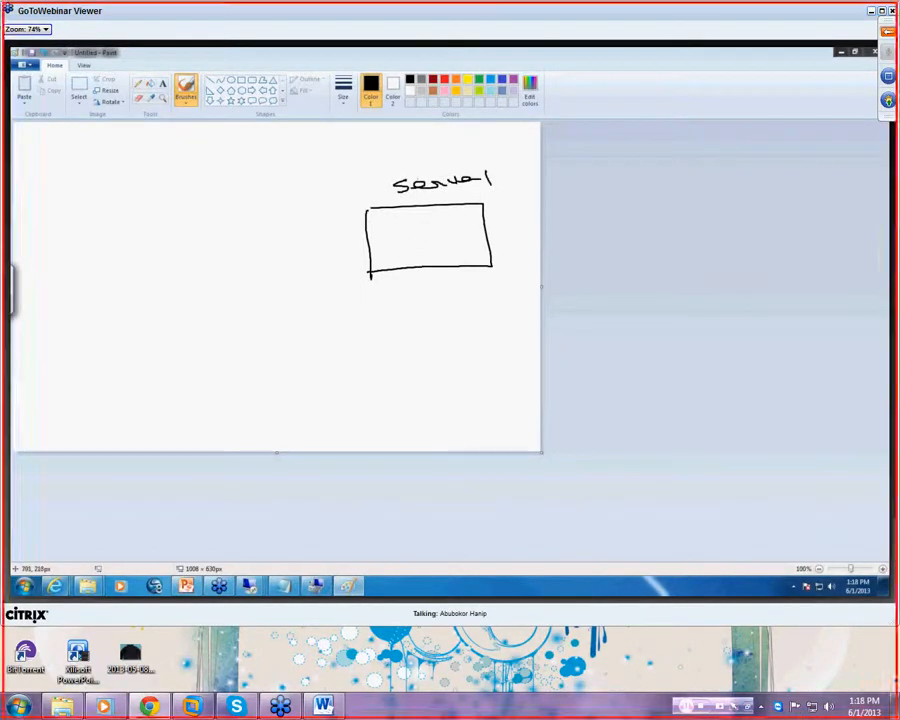
pyautogui.moveTo(418, 226)
pyautogui.mouseDown()
pyautogui.moveTo(456, 226)
pyautogui.moveTo(420, 228)
pyautogui.moveTo(443, 236)
pyautogui.mouseUp()
pyautogui.moveTo(450, 230); pyautogui.dragTo(452, 234)
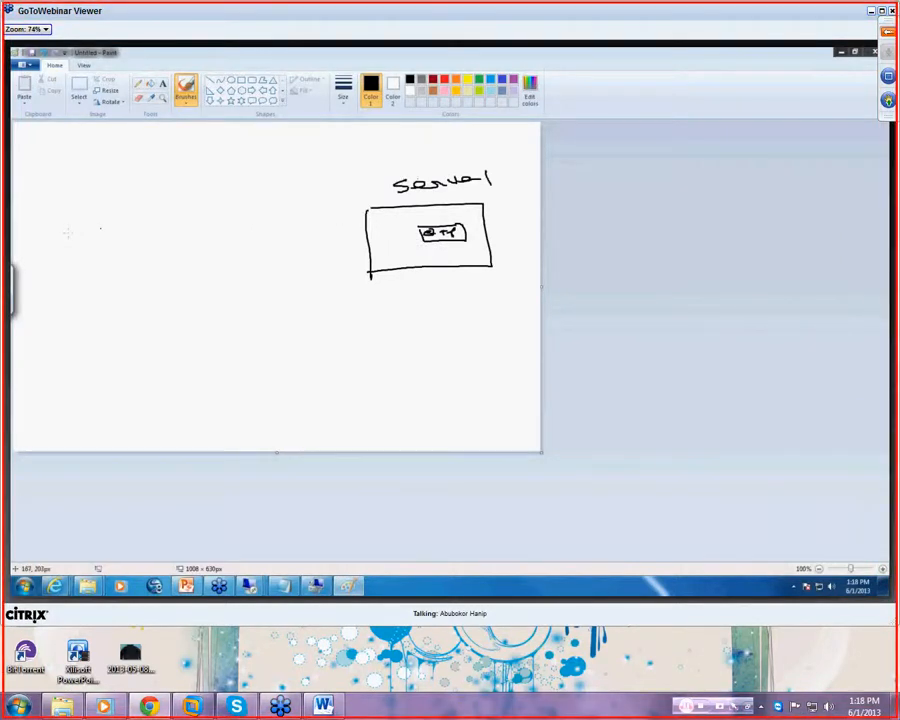
# - Draw a labelled box on the left with a note above its label
pyautogui.moveTo(46, 237)
pyautogui.mouseDown()
pyautogui.moveTo(117, 232)
pyautogui.moveTo(52, 262)
pyautogui.moveTo(134, 261)
pyautogui.moveTo(118, 232)
pyautogui.mouseUp()
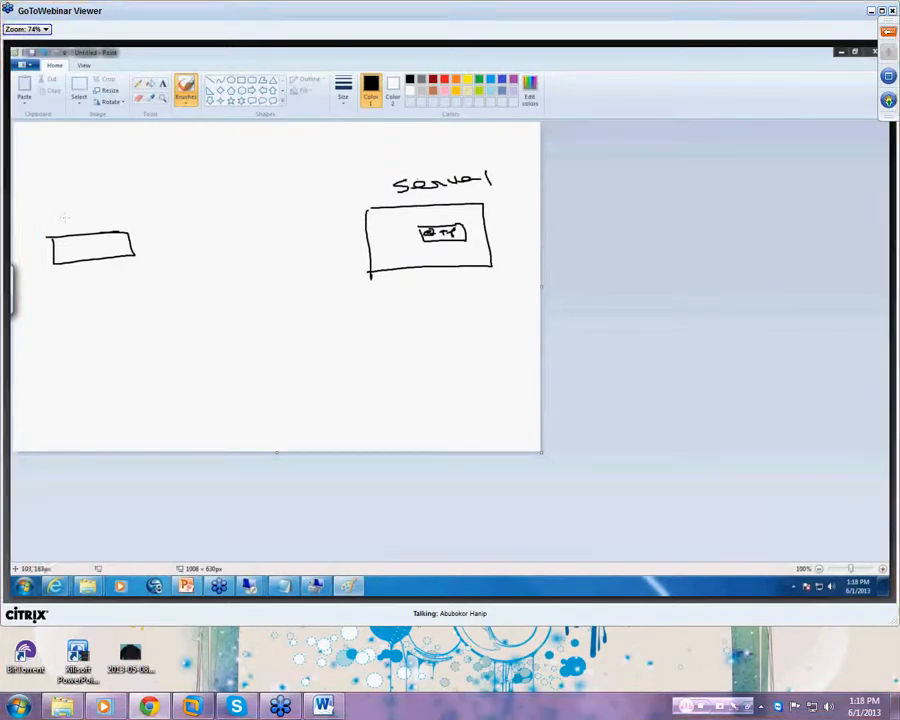
pyautogui.moveTo(63, 214)
pyautogui.mouseDown()
pyautogui.moveTo(80, 224)
pyautogui.moveTo(137, 209)
pyautogui.mouseUp()
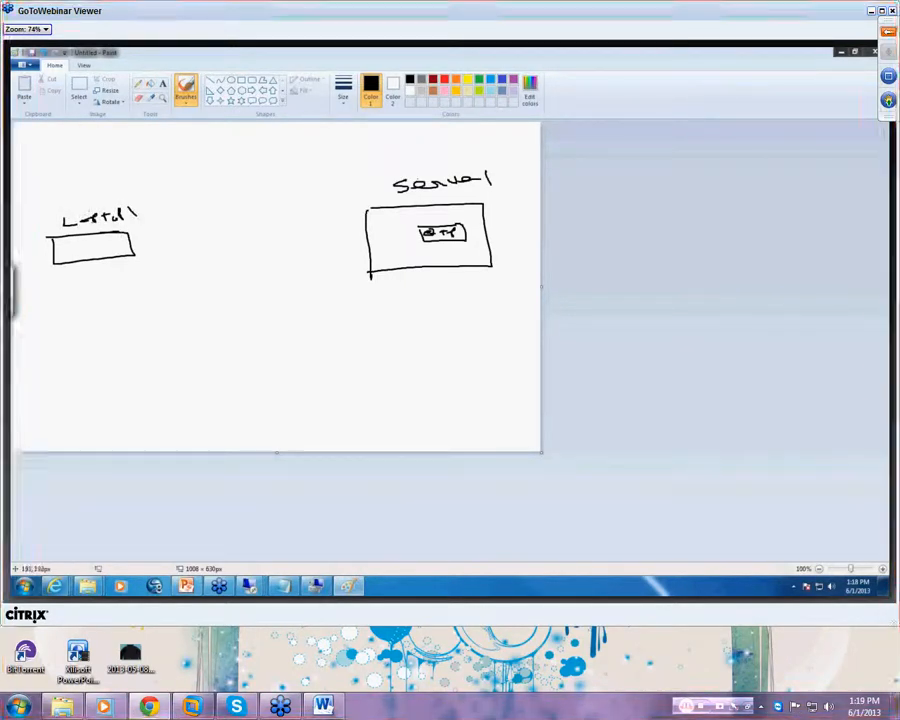
pyautogui.moveTo(48, 186)
pyautogui.mouseDown()
pyautogui.moveTo(53, 200)
pyautogui.moveTo(99, 186)
pyautogui.moveTo(91, 180)
pyautogui.mouseUp()
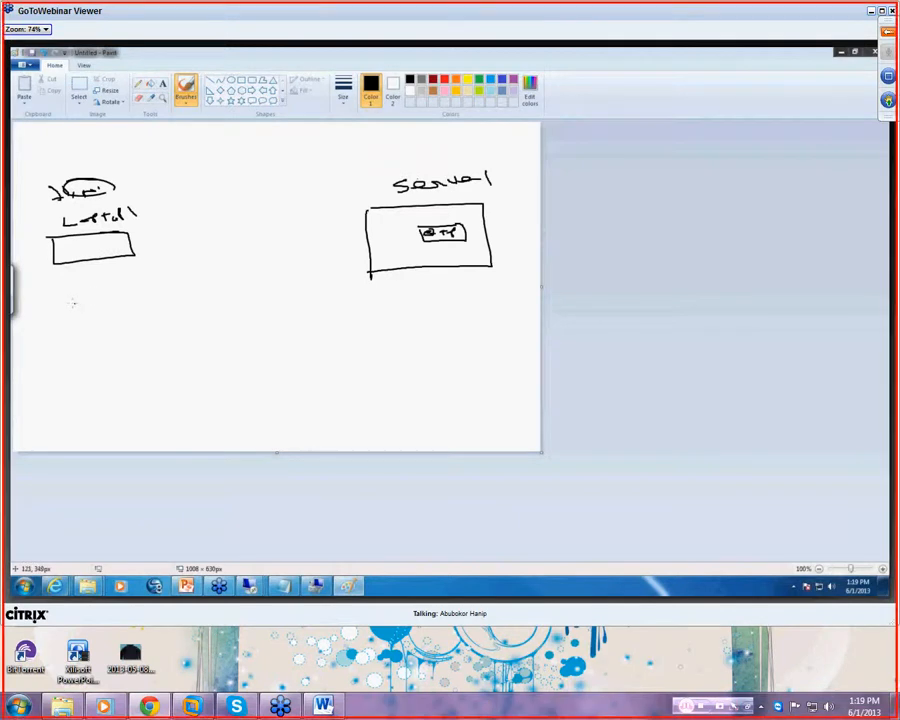
# - Write 'UNC' and the path \\Server\QTP under the left box, underlining both
pyautogui.moveTo(57, 292)
pyautogui.mouseDown()
pyautogui.moveTo(60, 302)
pyautogui.moveTo(129, 291)
pyautogui.mouseUp()
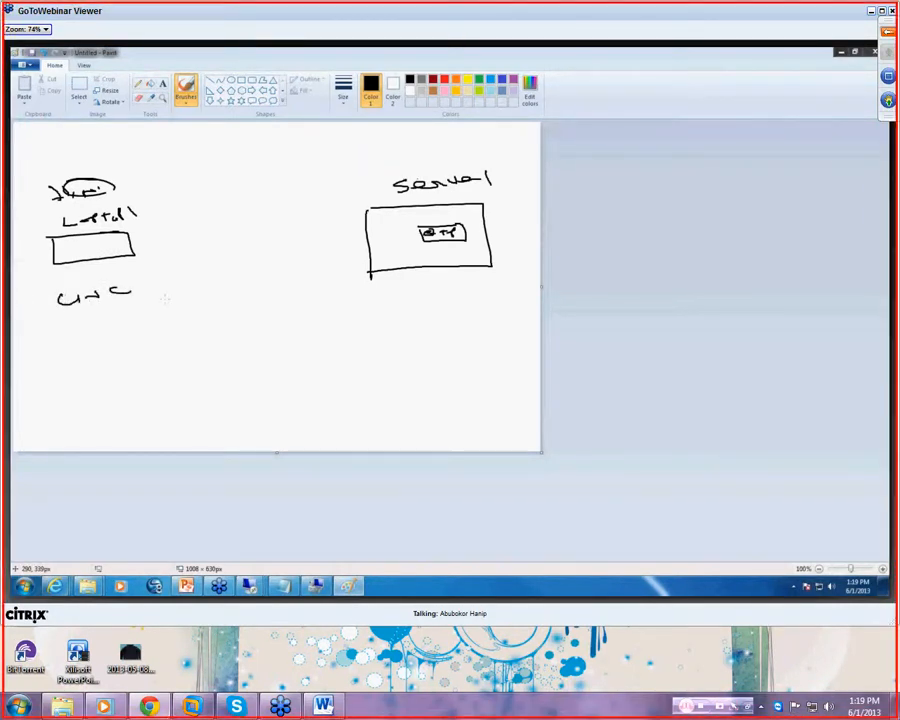
pyautogui.moveTo(41, 308); pyautogui.dragTo(155, 302)
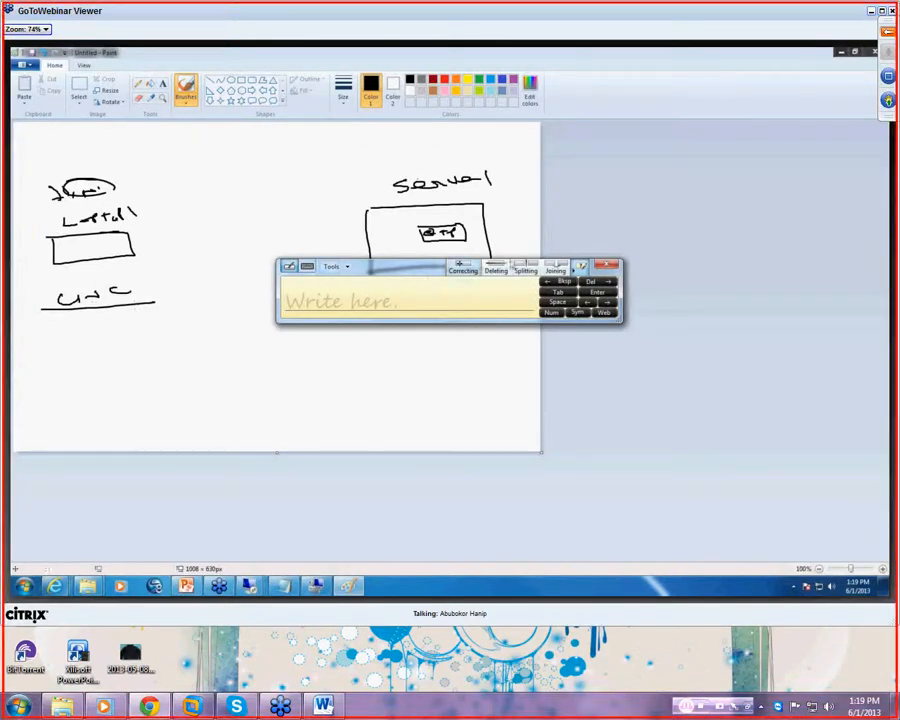
pyautogui.moveTo(40, 330)
pyautogui.mouseDown()
pyautogui.moveTo(52, 346)
pyautogui.moveTo(90, 338)
pyautogui.moveTo(75, 346)
pyautogui.mouseUp()
pyautogui.moveTo(90, 341)
pyautogui.mouseDown()
pyautogui.moveTo(142, 337)
pyautogui.moveTo(182, 355)
pyautogui.moveTo(189, 342)
pyautogui.moveTo(222, 340)
pyautogui.mouseUp()
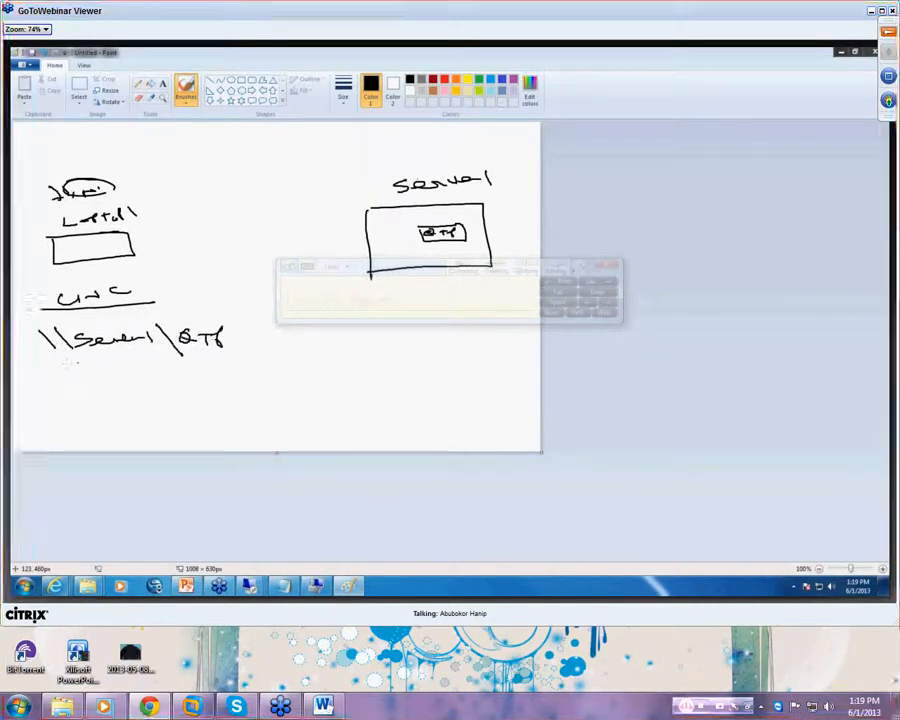
pyautogui.moveTo(50, 363); pyautogui.dragTo(226, 362)
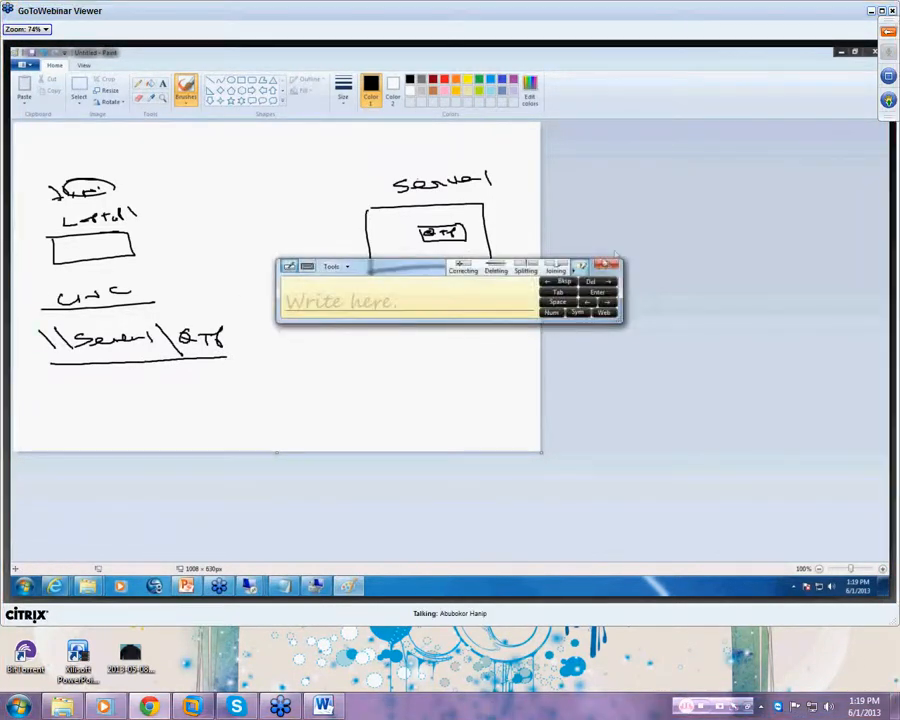
pyautogui.click(608, 265)
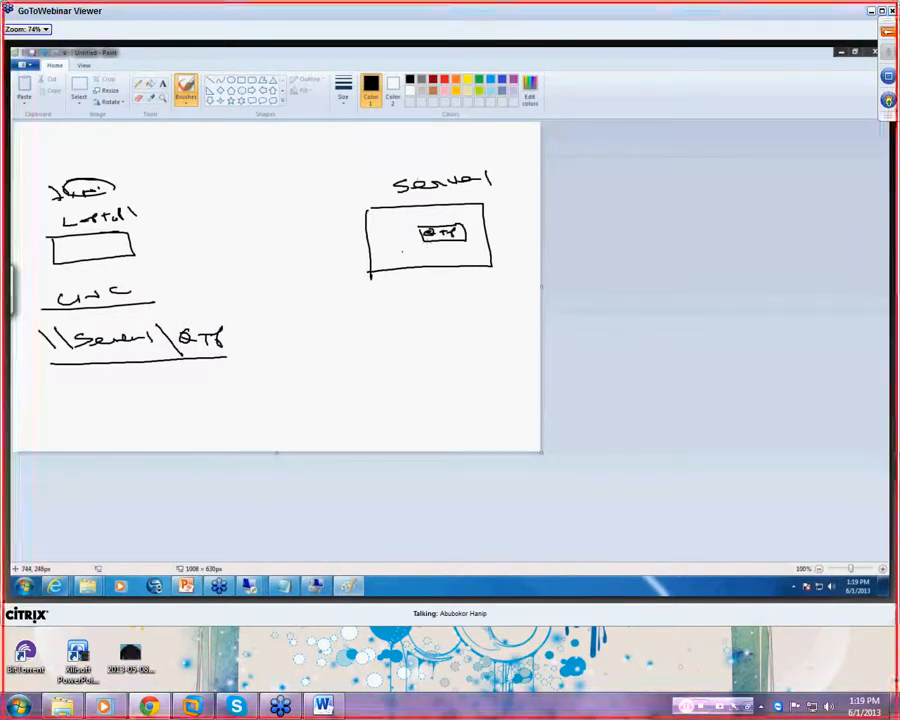
pyautogui.moveTo(450, 217)
pyautogui.mouseDown()
pyautogui.moveTo(412, 225)
pyautogui.moveTo(448, 250)
pyautogui.moveTo(435, 216)
pyautogui.mouseUp()
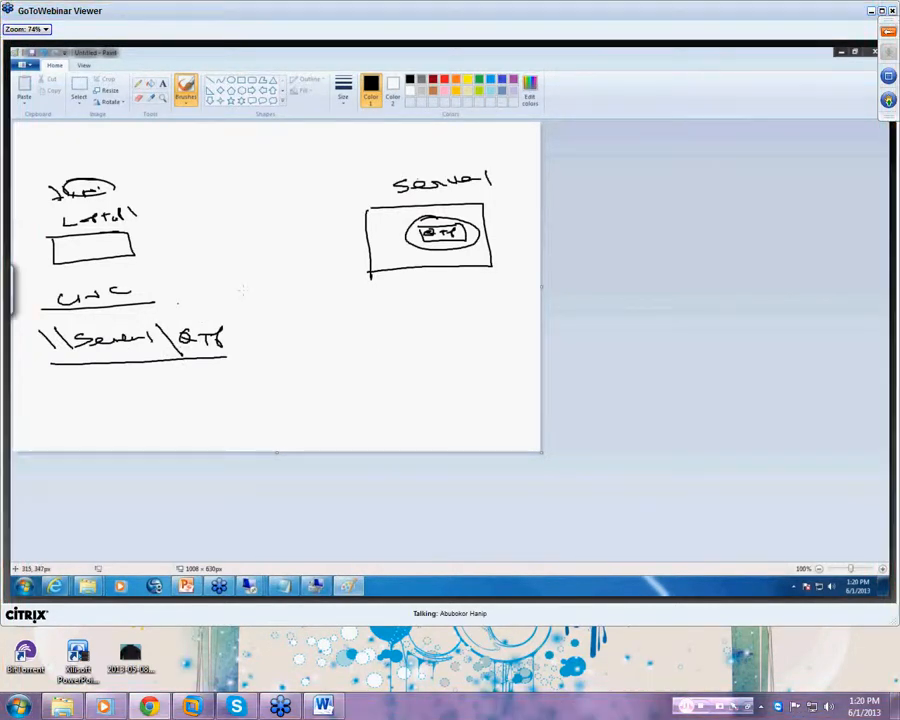
# - Write 'Shared' between the local and server boxes with an arrow beneath
pyautogui.moveTo(236, 180); pyautogui.dragTo(214, 203)
pyautogui.moveTo(242, 182)
pyautogui.mouseDown()
pyautogui.moveTo(258, 192)
pyautogui.moveTo(331, 162)
pyautogui.mouseUp()
pyautogui.moveTo(241, 213)
pyautogui.mouseDown()
pyautogui.moveTo(315, 186)
pyautogui.moveTo(328, 194)
pyautogui.moveTo(234, 222)
pyautogui.mouseUp()
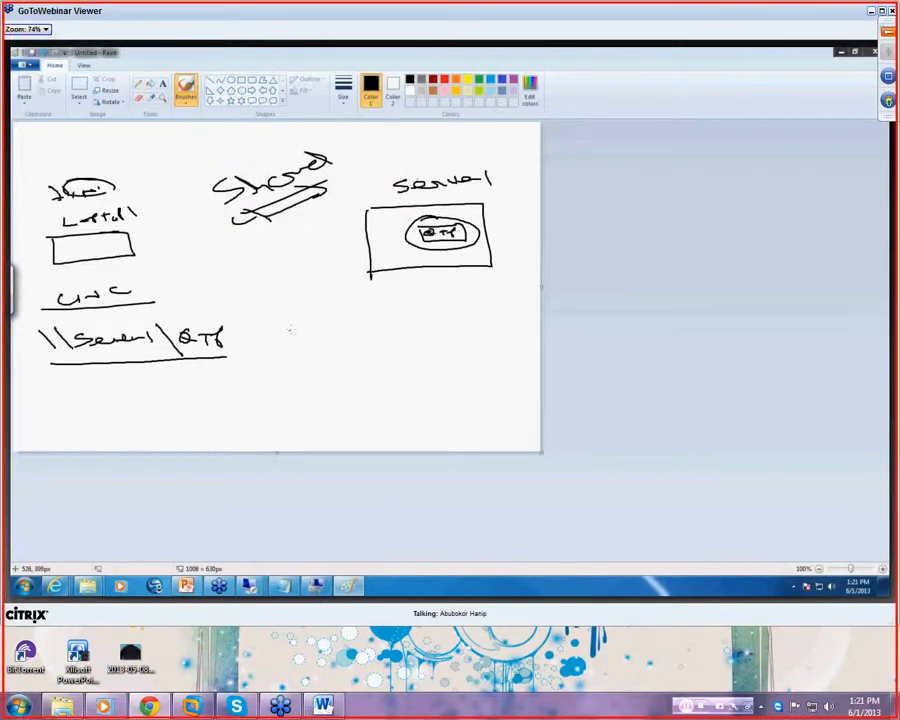
# - Write 'Security (NTFS)' below the server box, with an arrow to an oval of FC, M, R, W notes
pyautogui.moveTo(322, 321)
pyautogui.mouseDown()
pyautogui.moveTo(307, 339)
pyautogui.moveTo(368, 322)
pyautogui.moveTo(385, 330)
pyautogui.moveTo(400, 305)
pyautogui.moveTo(428, 295)
pyautogui.mouseUp()
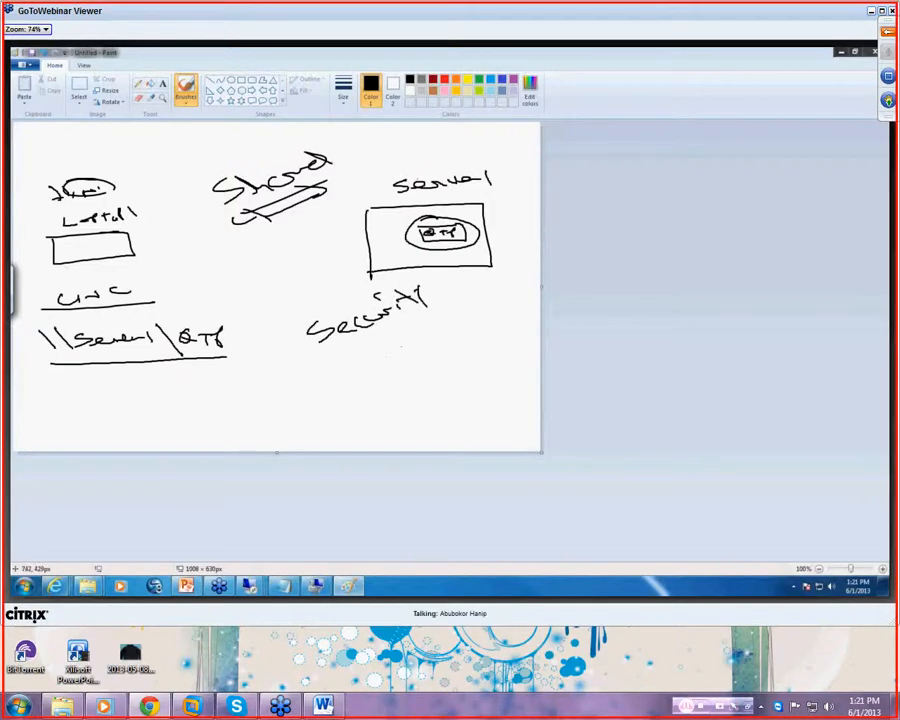
pyautogui.moveTo(370, 345)
pyautogui.mouseDown()
pyautogui.moveTo(382, 358)
pyautogui.moveTo(456, 328)
pyautogui.mouseUp()
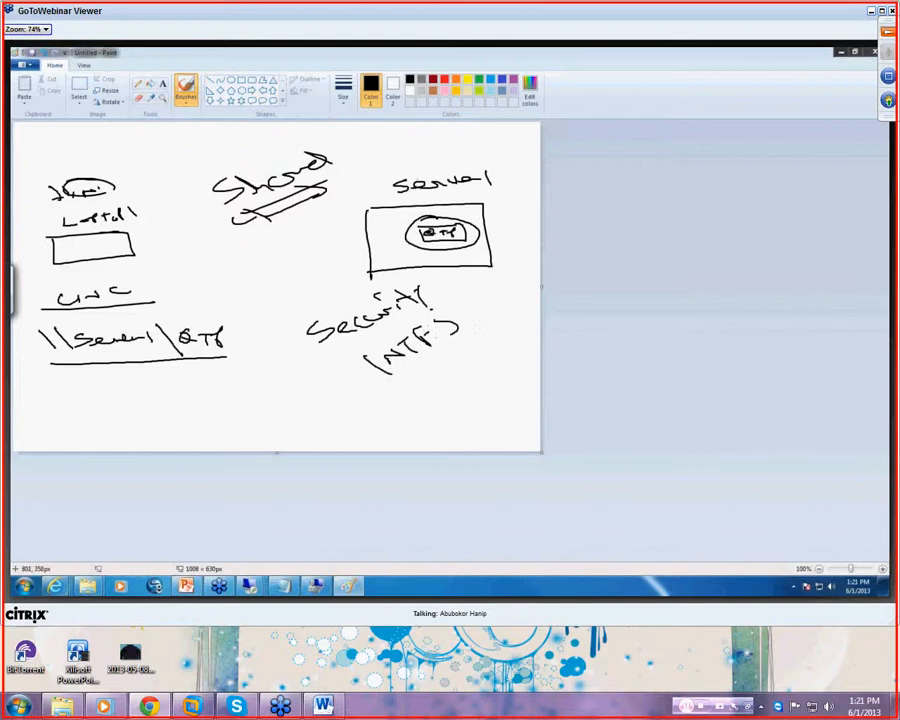
pyautogui.moveTo(458, 312); pyautogui.dragTo(483, 328)
pyautogui.moveTo(392, 386); pyautogui.dragTo(445, 366)
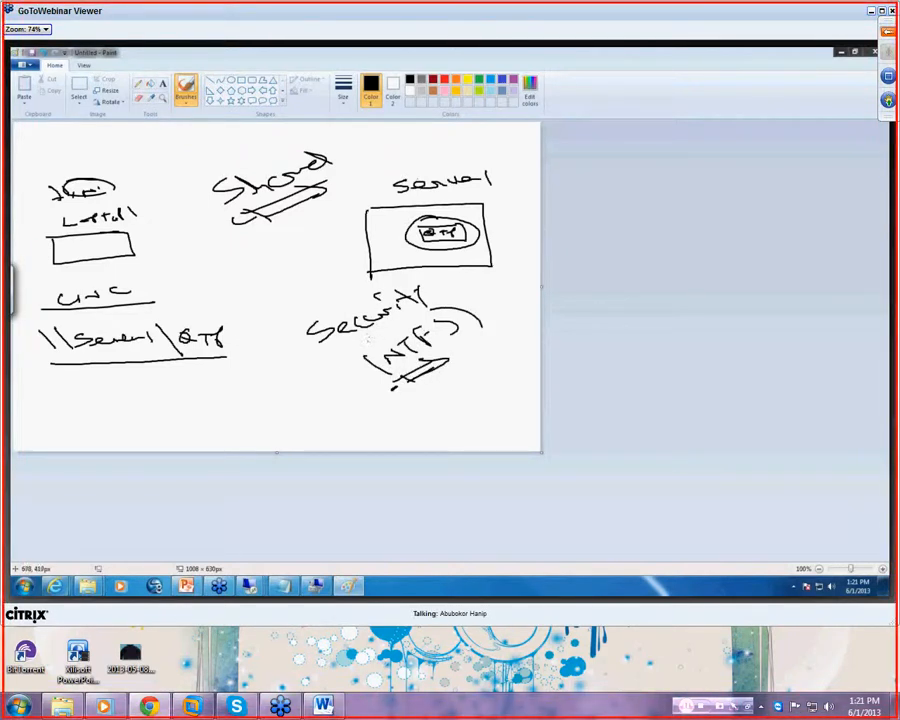
pyautogui.moveTo(263, 378)
pyautogui.mouseDown()
pyautogui.moveTo(263, 402)
pyautogui.moveTo(276, 386)
pyautogui.moveTo(293, 390)
pyautogui.mouseUp()
pyautogui.moveTo(314, 379)
pyautogui.mouseDown()
pyautogui.moveTo(300, 404)
pyautogui.moveTo(328, 400)
pyautogui.moveTo(340, 418)
pyautogui.moveTo(393, 421)
pyautogui.moveTo(226, 388)
pyautogui.moveTo(414, 422)
pyautogui.mouseUp()
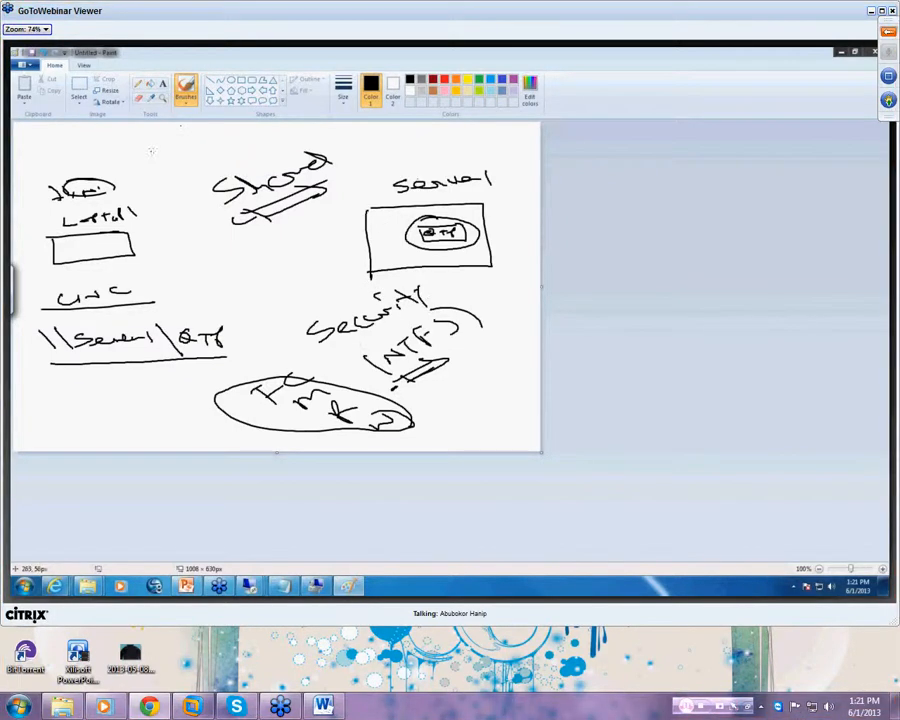
# - Write 'Shared + NTFS' as an underlined heading at the top of the canvas
pyautogui.moveTo(161, 147)
pyautogui.mouseDown()
pyautogui.moveTo(156, 158)
pyautogui.moveTo(282, 142)
pyautogui.moveTo(297, 131)
pyautogui.moveTo(333, 140)
pyautogui.mouseUp()
pyautogui.moveTo(172, 178); pyautogui.dragTo(335, 150)
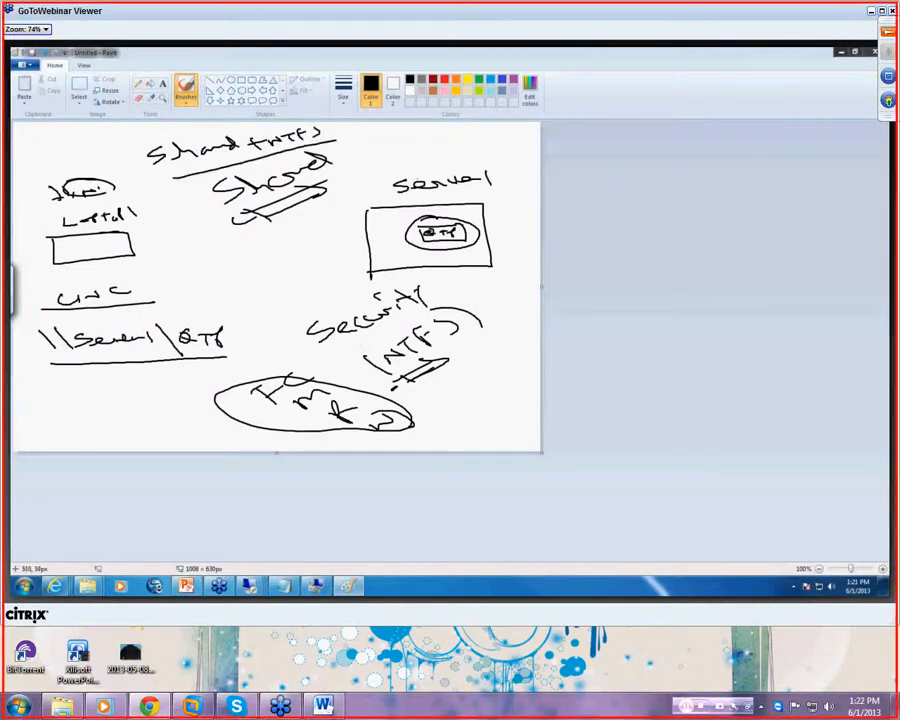
pyautogui.moveTo(257, 129); pyautogui.dragTo(173, 178)
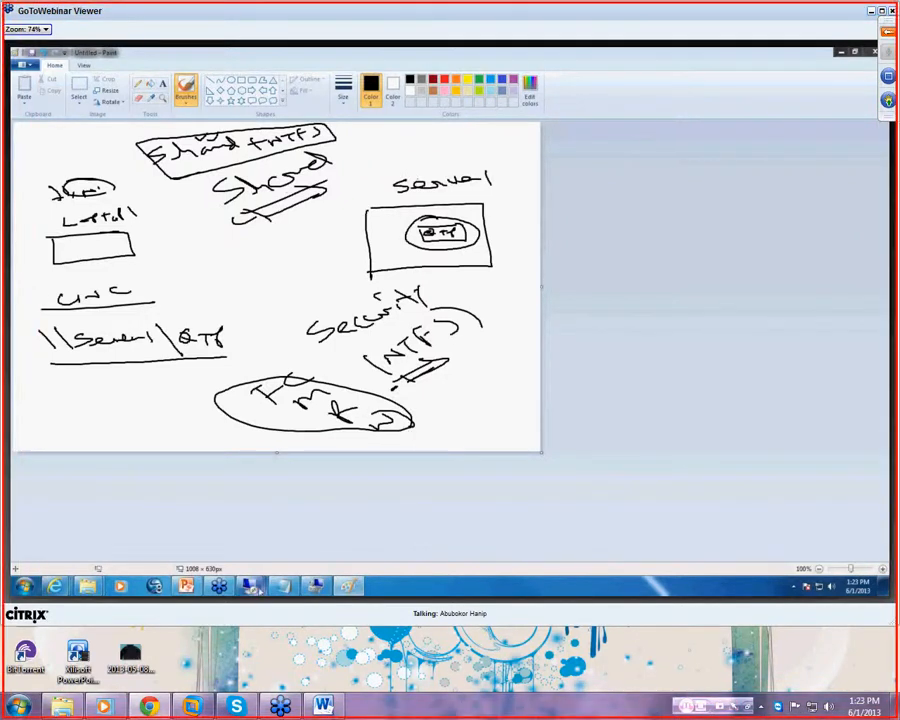
# - Bring up the GTSLR3 Hyper-V virtual machine window from the taskbar
pyautogui.moveTo(250, 586)
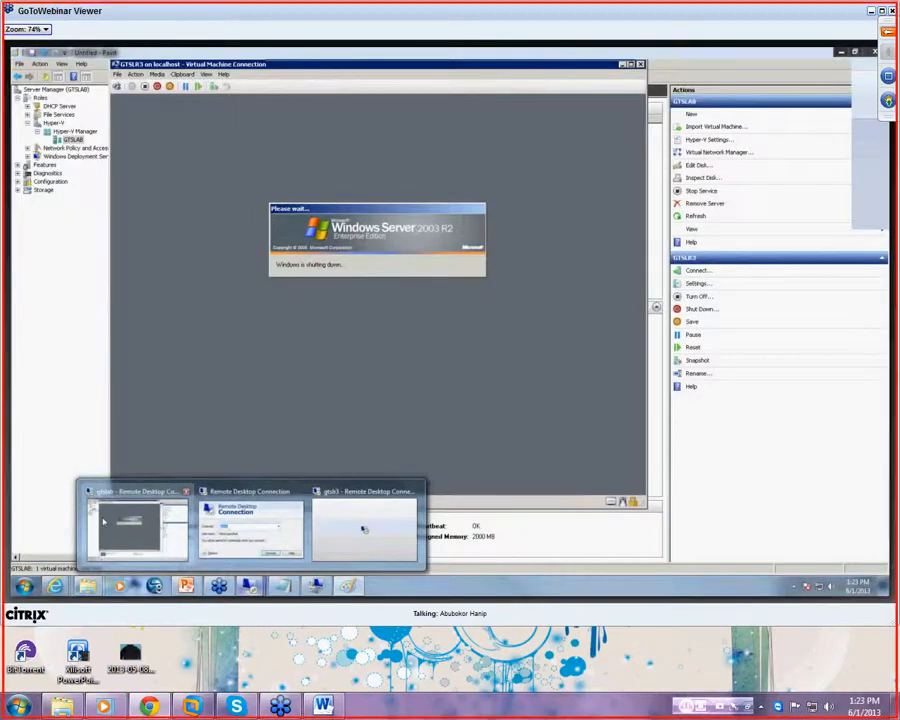
# - Log on to the GTSLR3 Windows Server 2003 VM as Administrator, then minimize it back to Paint
pyautogui.click(363, 530)
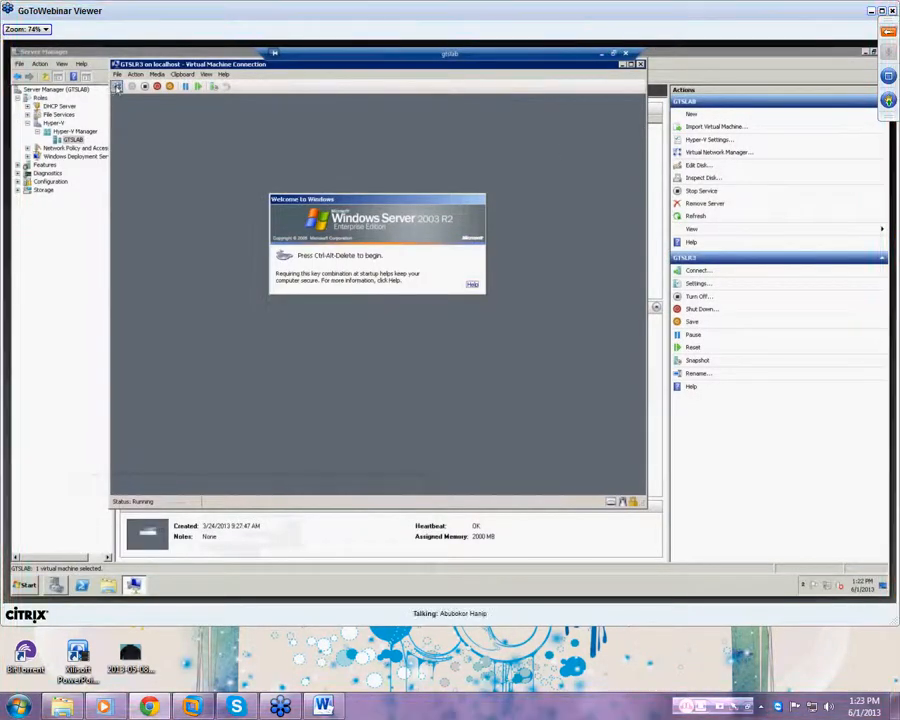
pyautogui.click(117, 87)
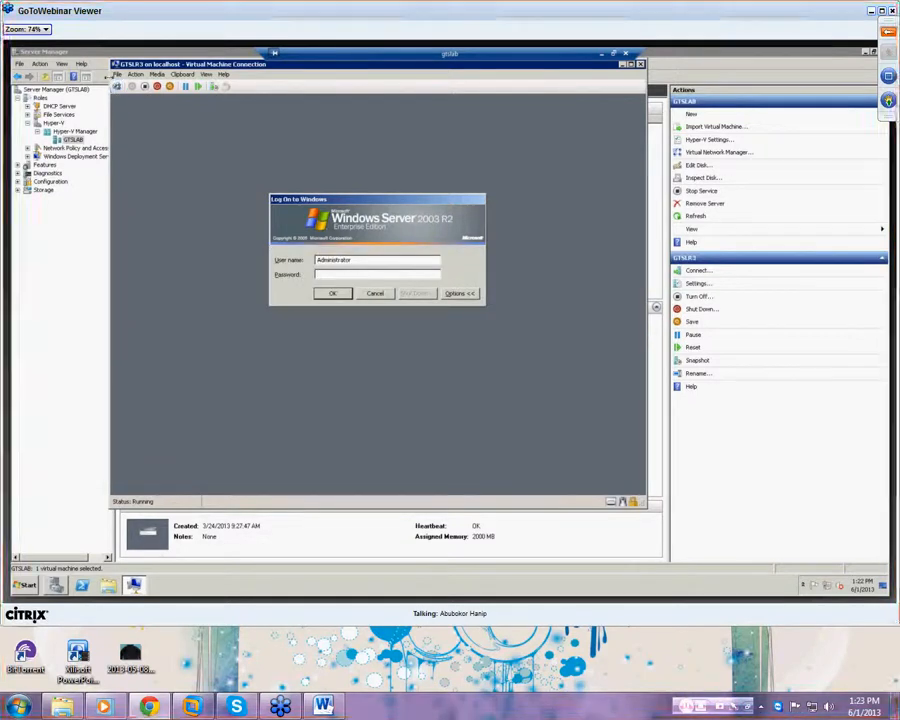
pyautogui.write('••••••••')
pyautogui.press('Return')
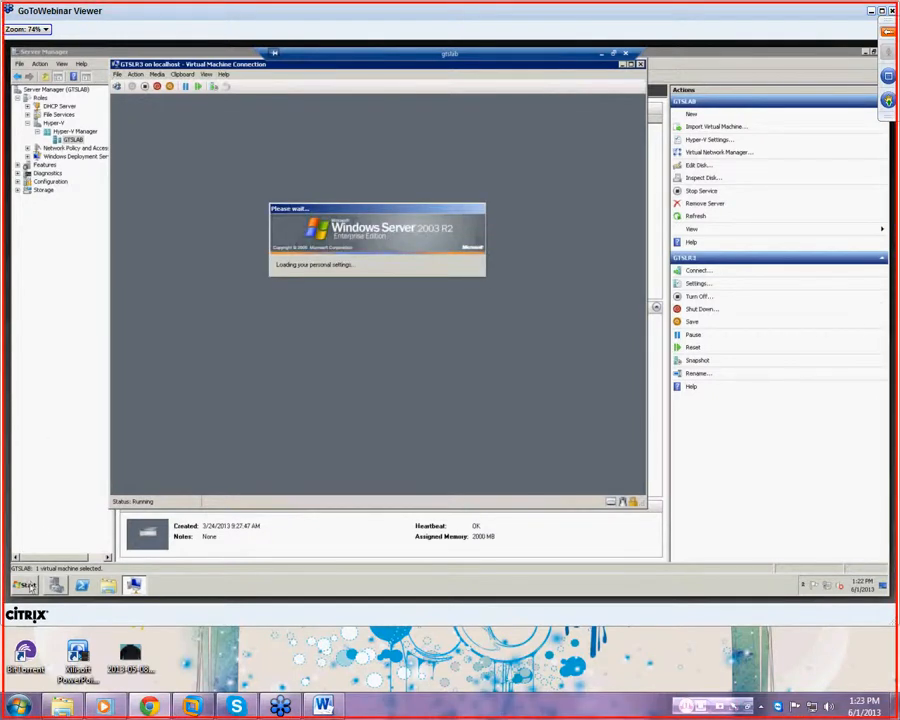
pyautogui.click(601, 54)
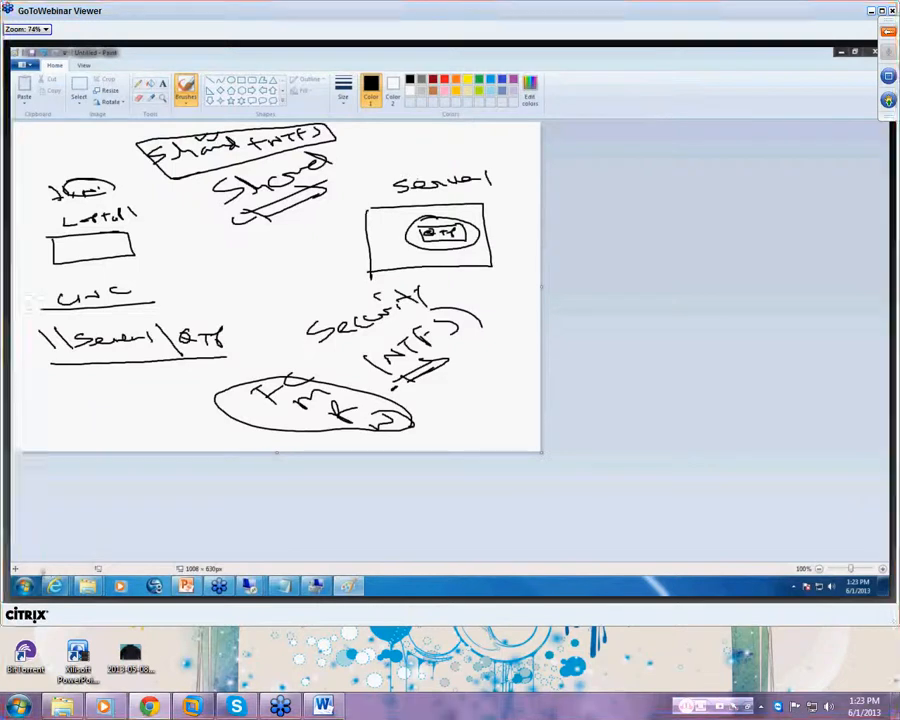
# - Launch Remote Desktop Connection from Run and start connecting to gtsdc
pyautogui.click(24, 585)
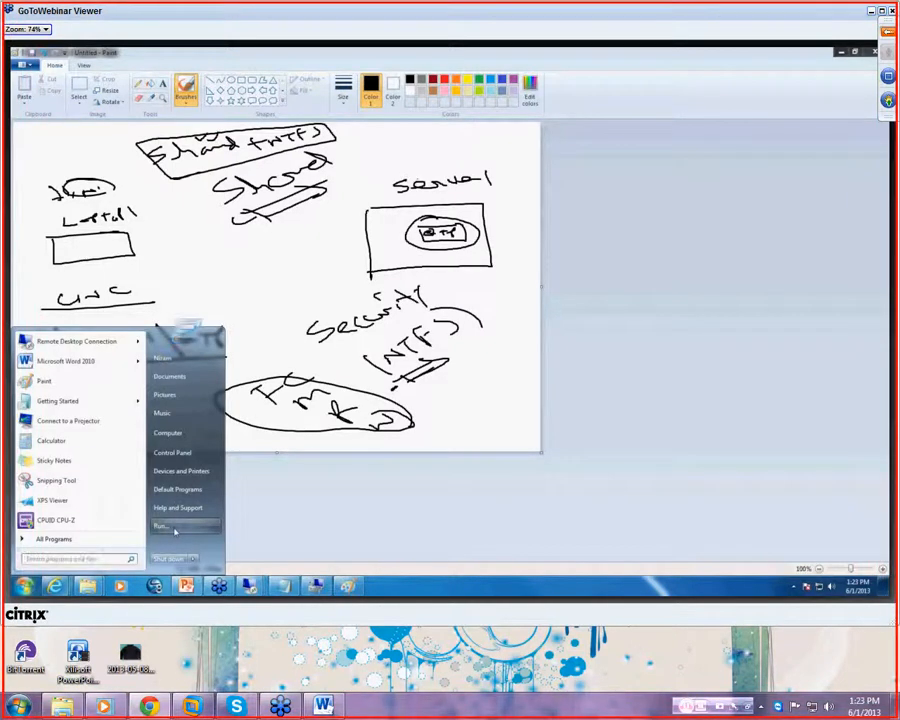
pyautogui.click(172, 527)
pyautogui.click(99, 553)
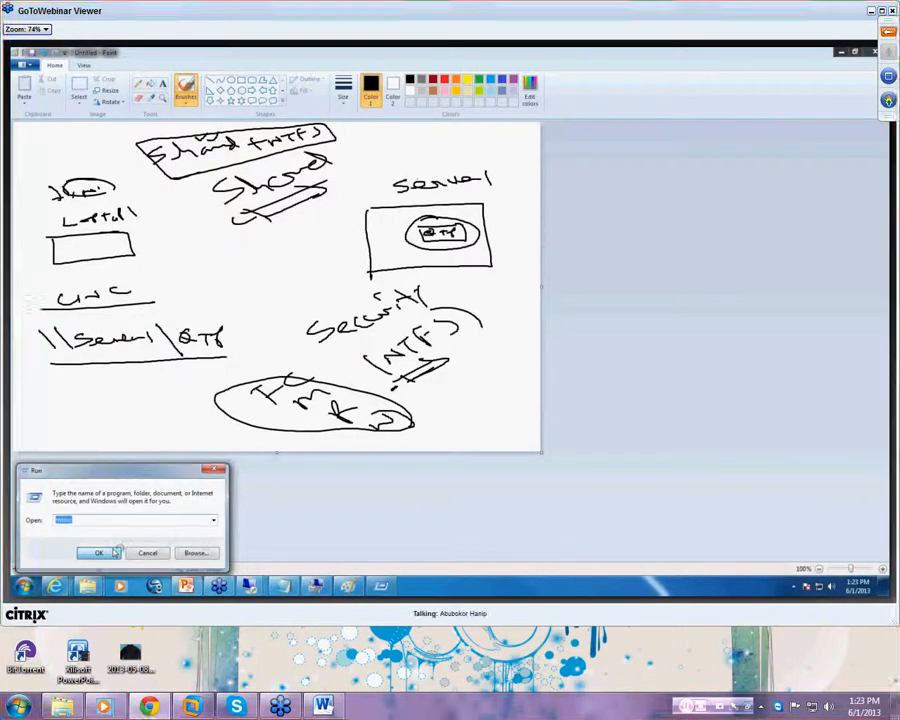
pyautogui.click(504, 217)
pyautogui.click(482, 216)
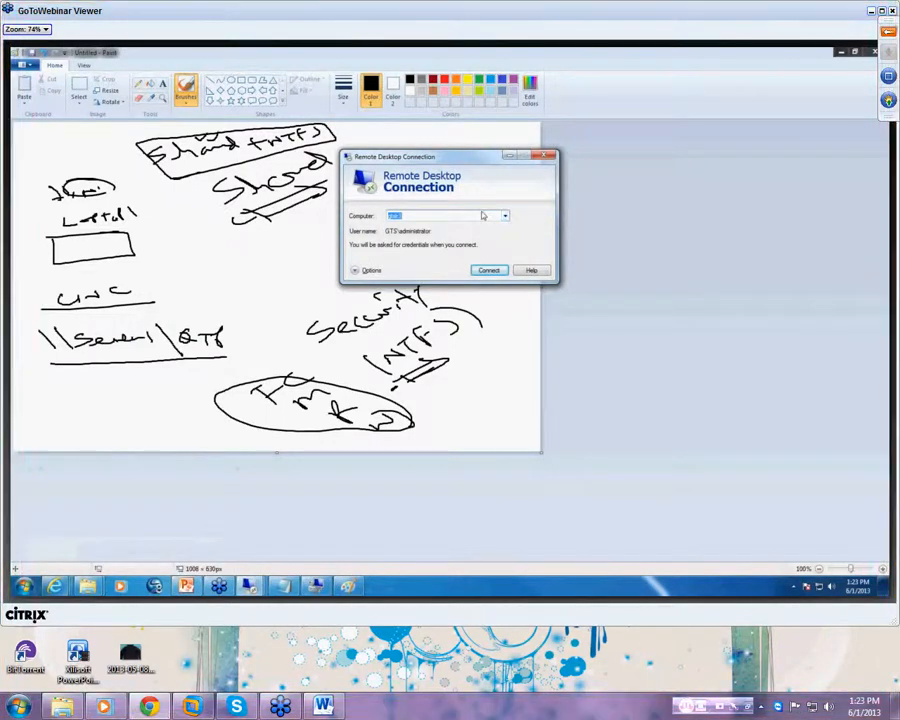
pyautogui.write('gtsdc')
pyautogui.press('Return')
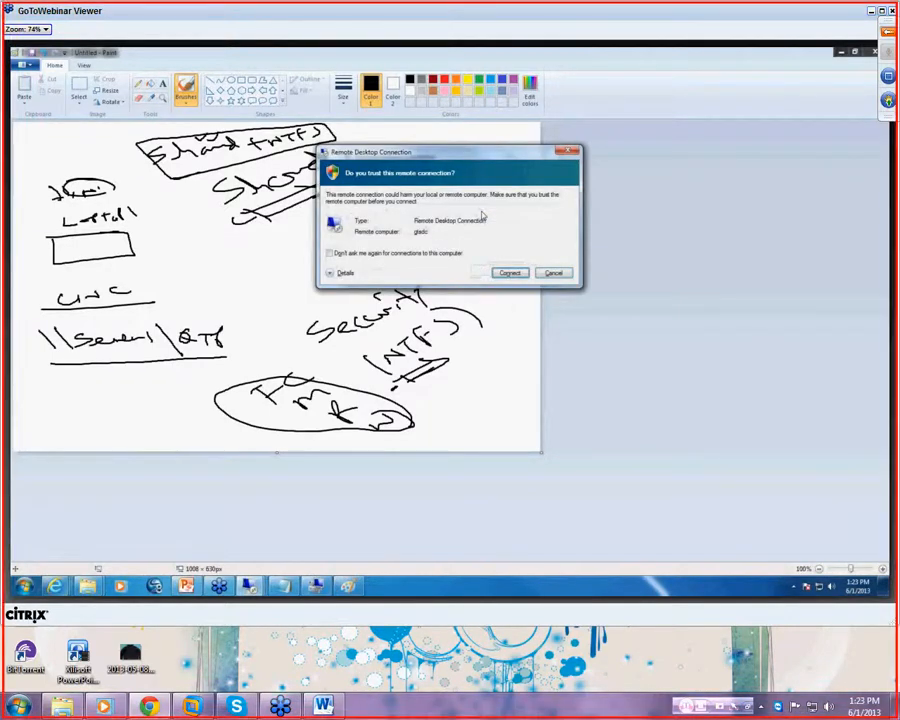
pyautogui.press('Return')
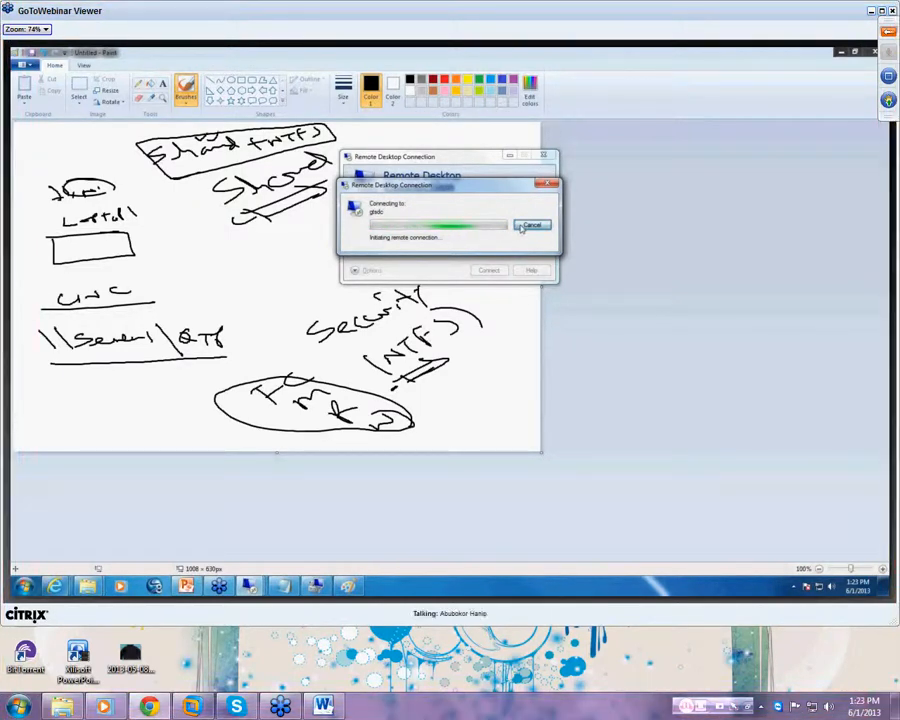
# - Cancel the gtsdc connection and bring up the already open gtslab remote session
pyautogui.click(521, 226)
pyautogui.press('Escape')
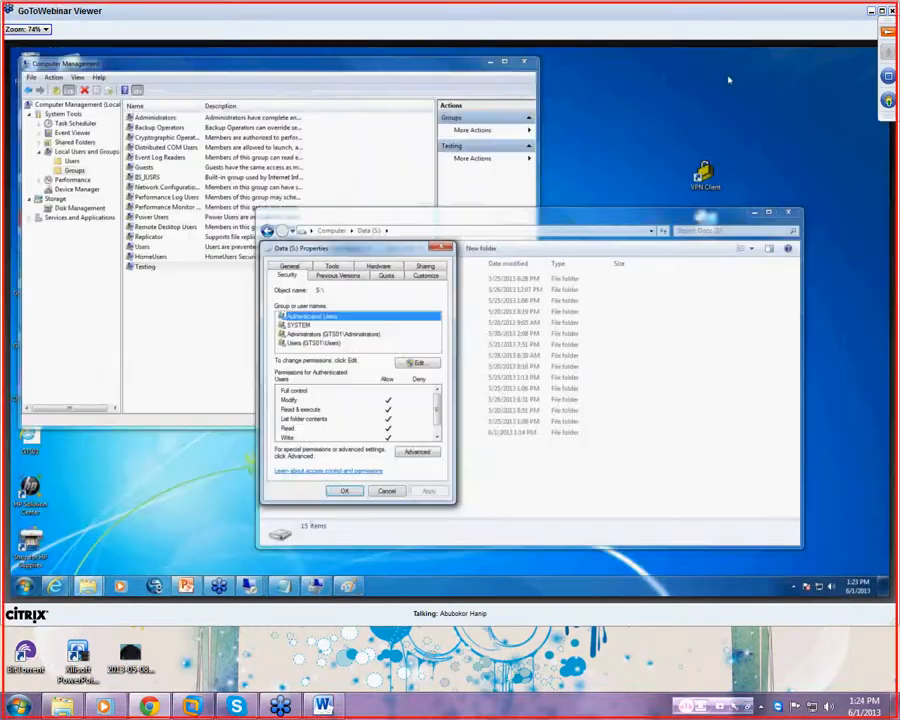
pyautogui.click(254, 589)
pyautogui.moveTo(174, 532)
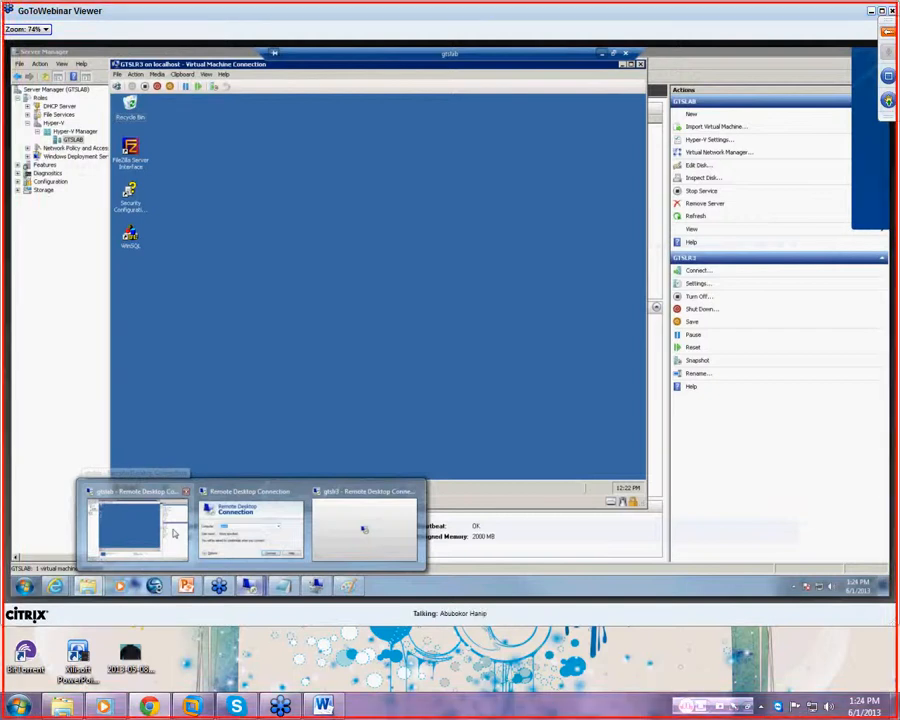
# - Close FileZilla Server on gtslab and launch the Active Directory Installation Wizard from Run
pyautogui.click(174, 532)
pyautogui.click(572, 170)
pyautogui.click(127, 487)
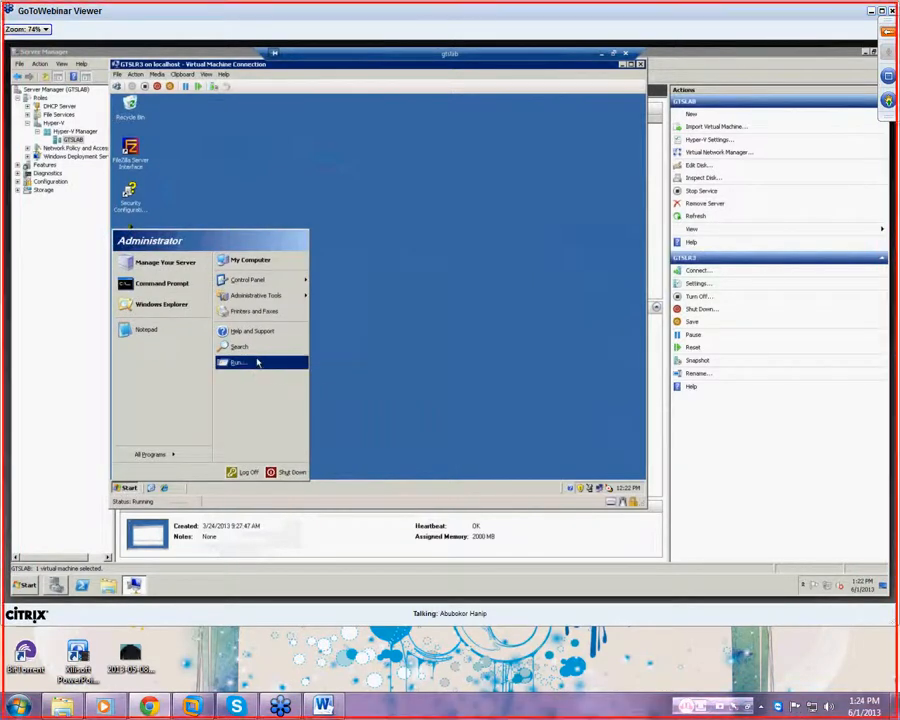
pyautogui.click(257, 363)
pyautogui.write('hsa.msc')
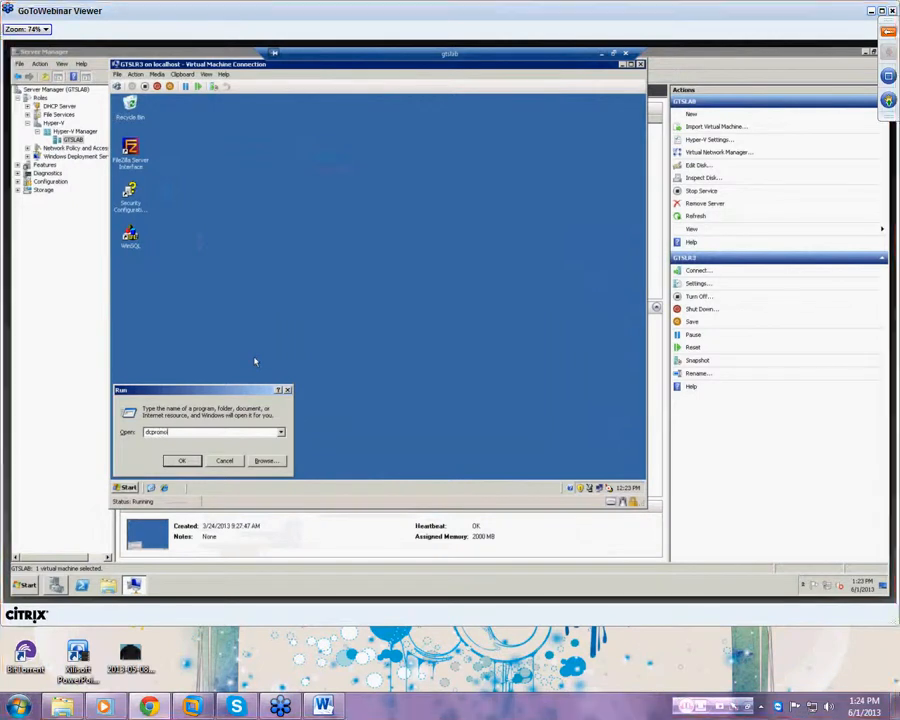
pyautogui.press('Return')
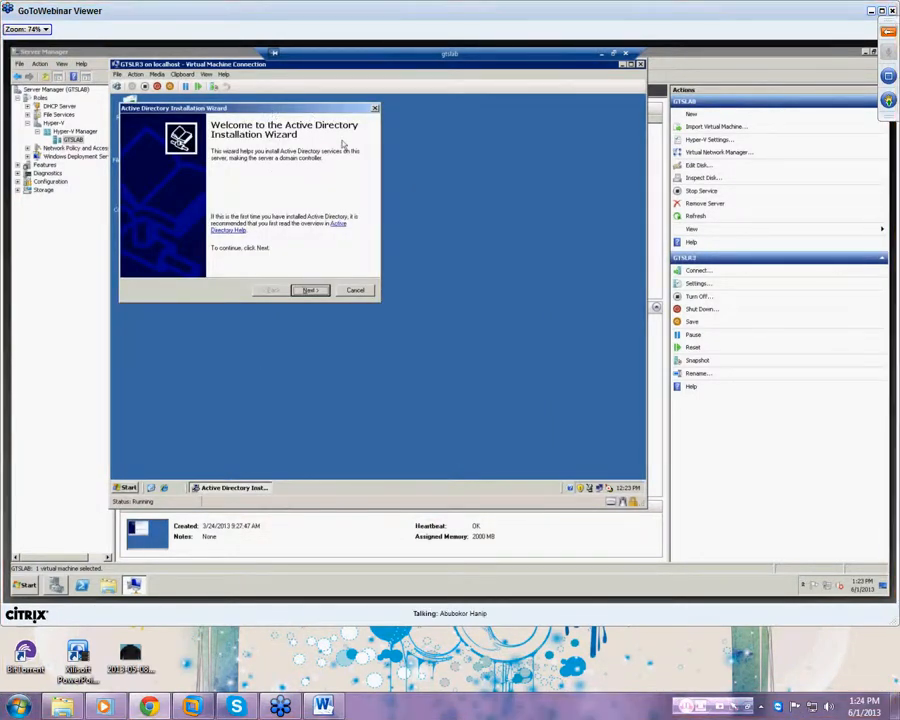
# - Advance past Welcome and Compatibility, choosing a controller for a new domain in a new forest
pyautogui.click(309, 290)
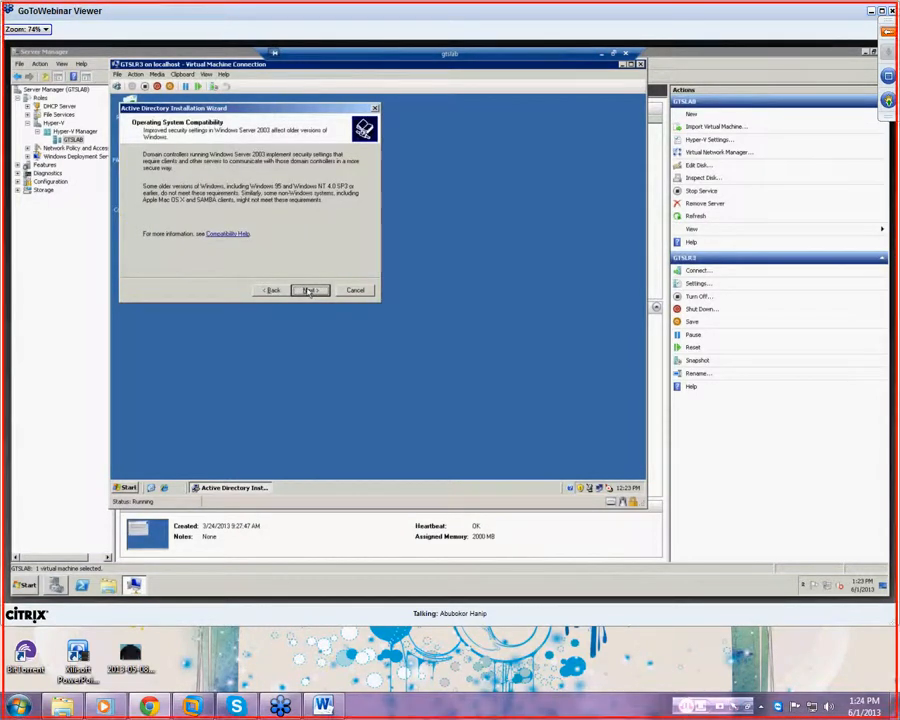
pyautogui.click(309, 290)
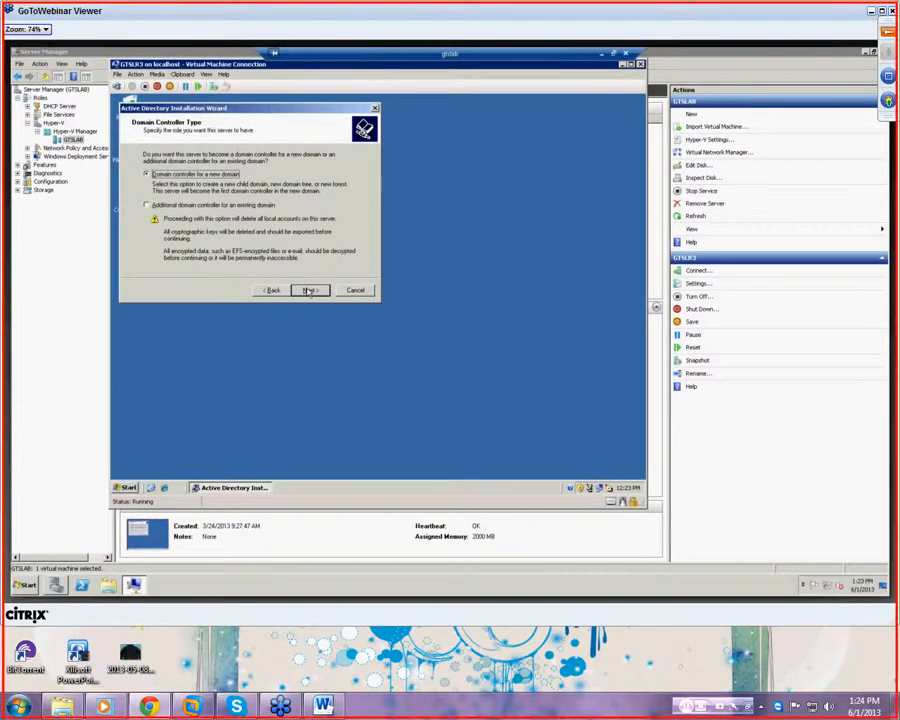
pyautogui.click(309, 290)
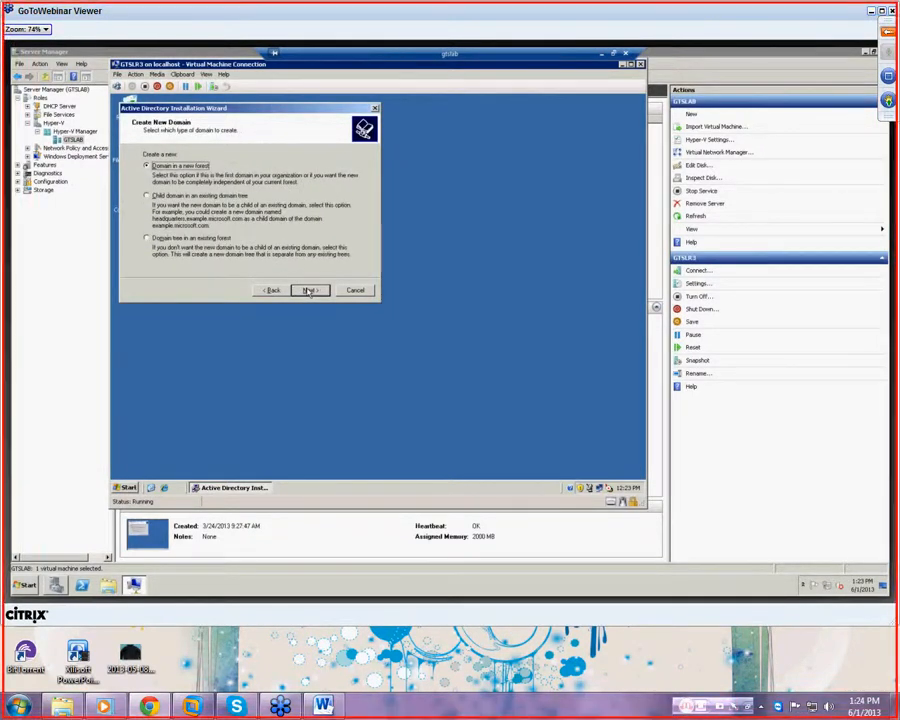
pyautogui.click(309, 290)
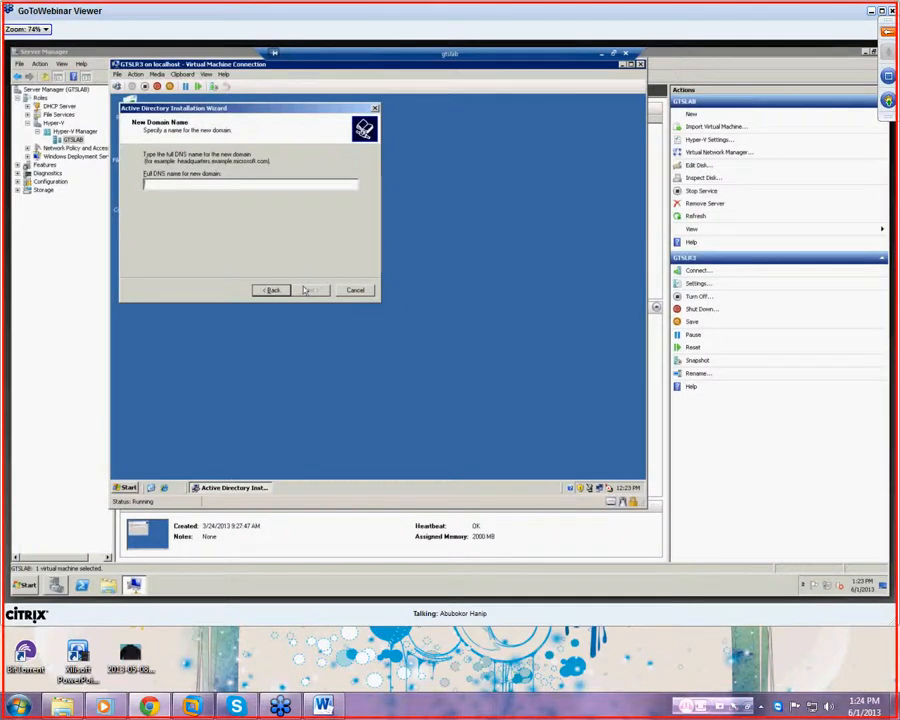
# - Enter PNT.com as the new domain's full DNS name, dismissing the name warnings
pyautogui.write('PNT')
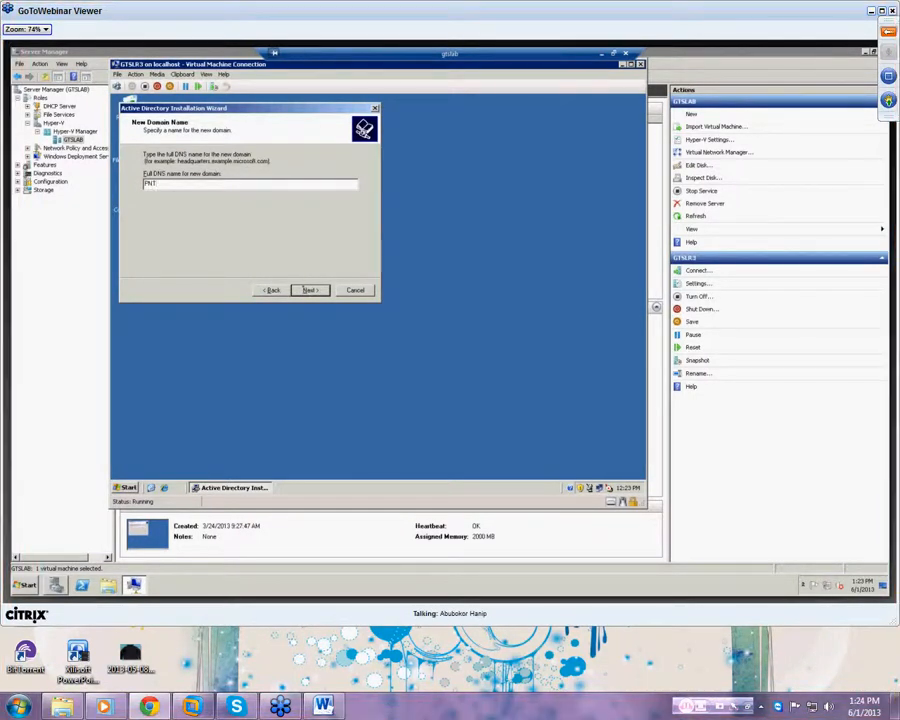
pyautogui.click(306, 290)
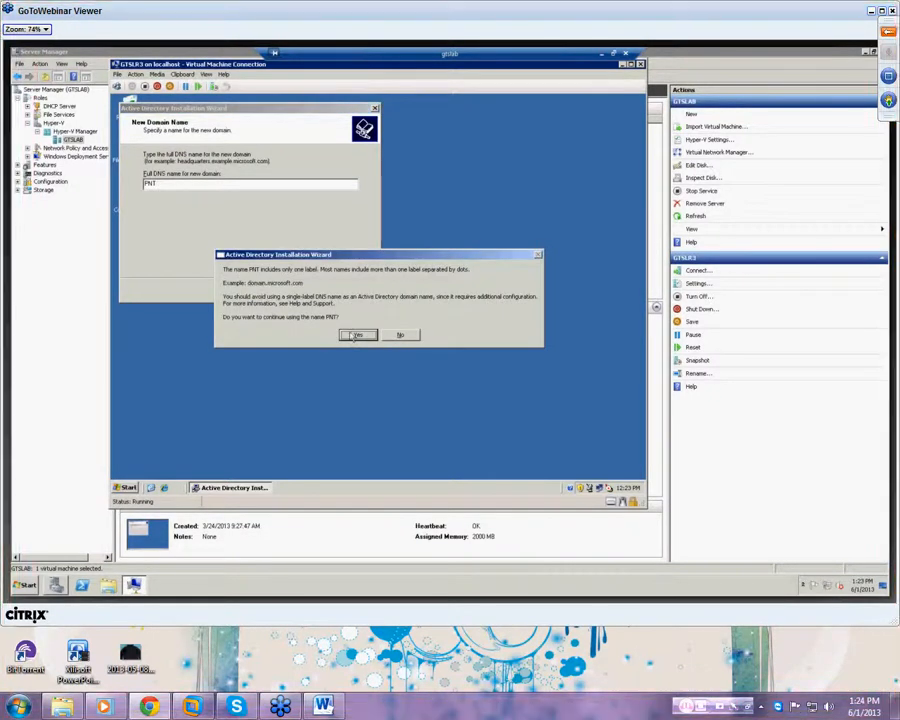
pyautogui.click(354, 335)
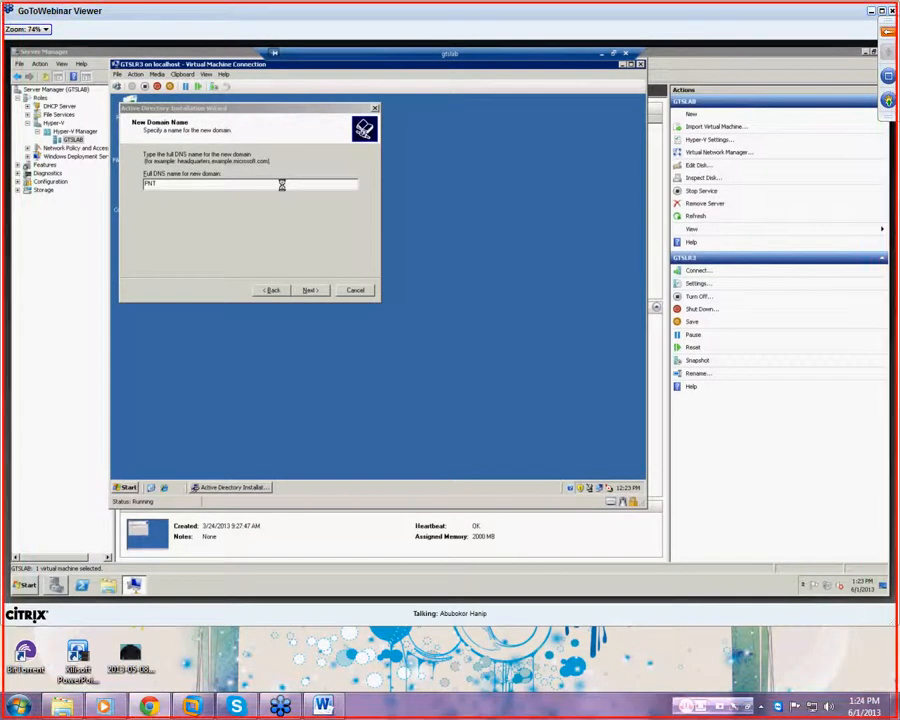
pyautogui.click(270, 290)
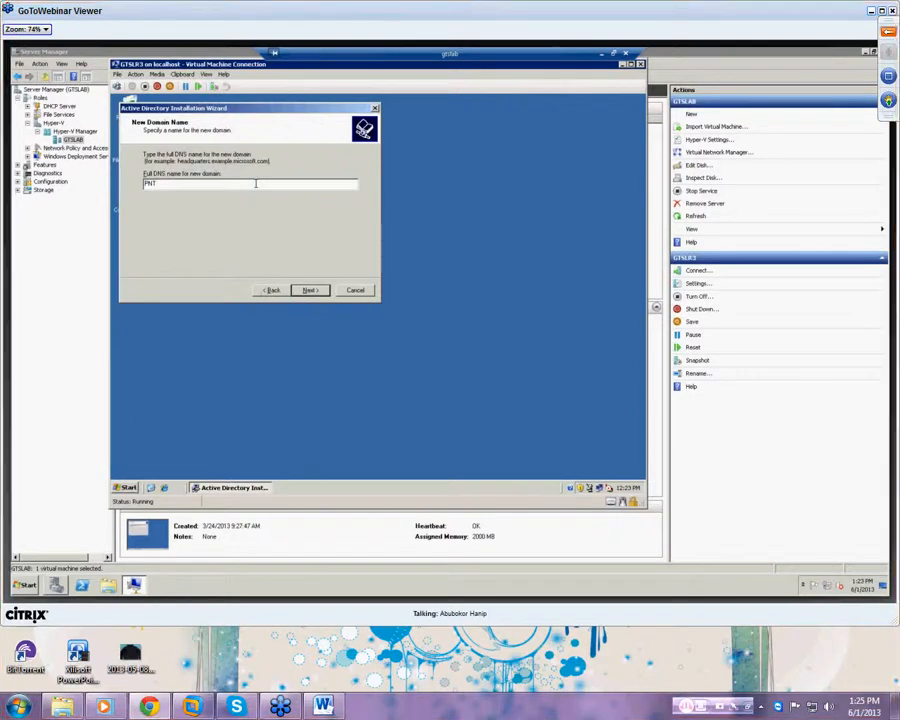
pyautogui.write('.com')
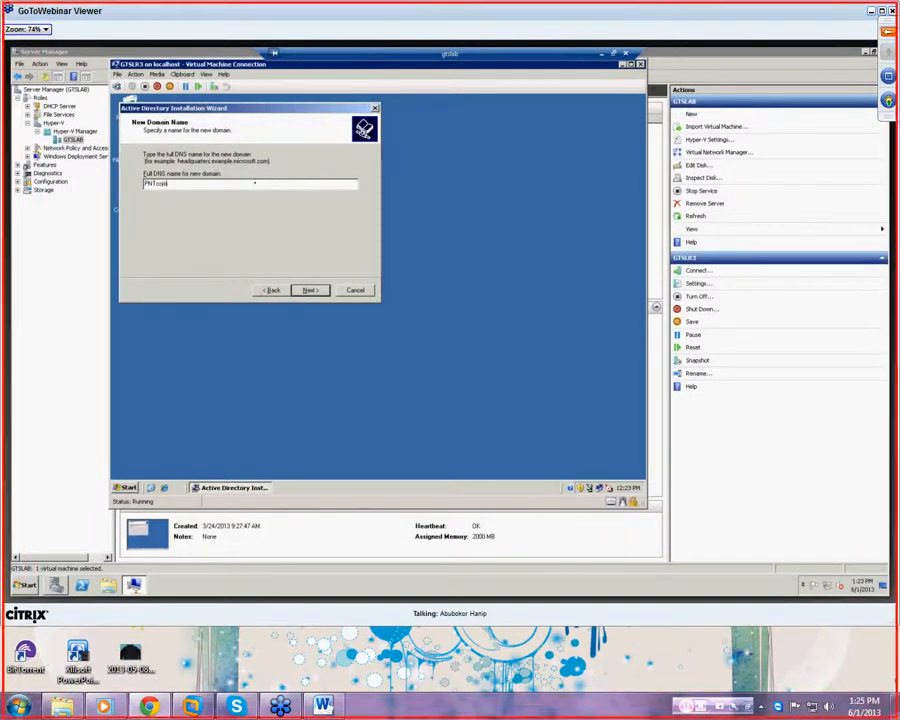
pyautogui.click(307, 291)
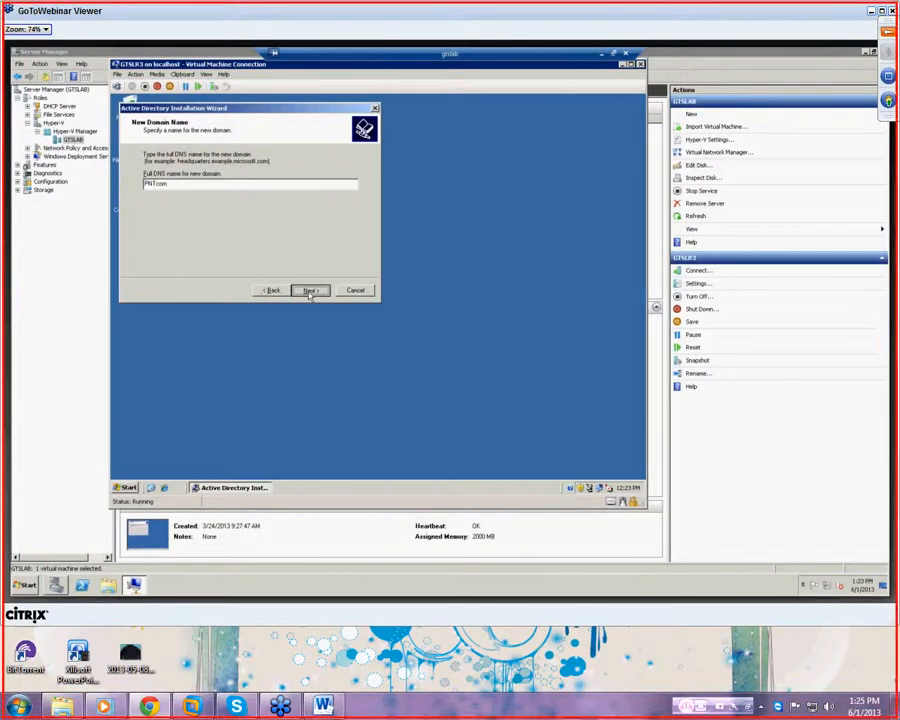
pyautogui.click(345, 337)
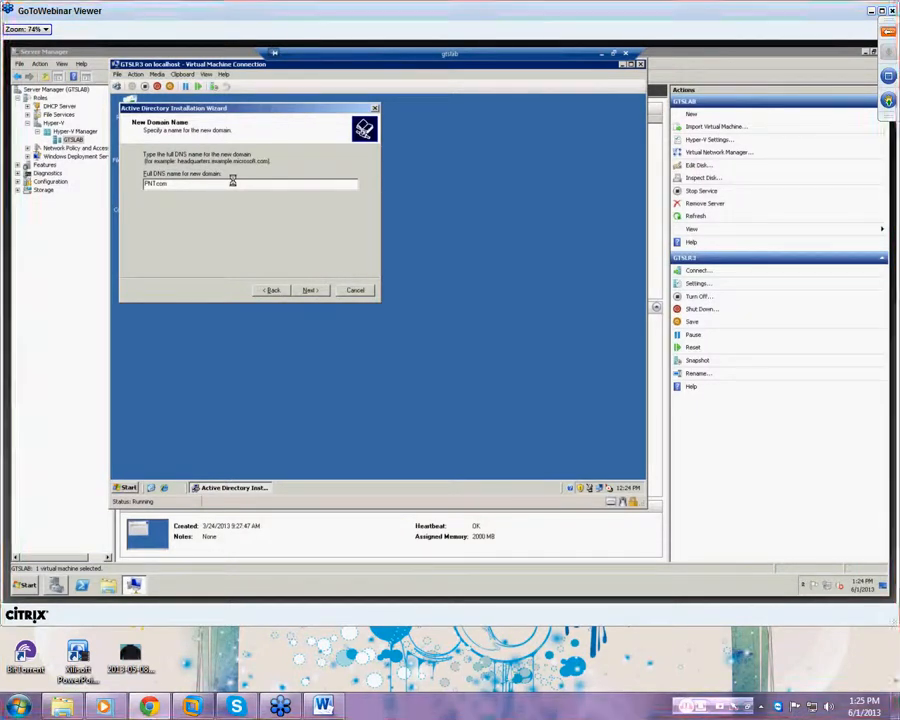
# - Rename the domain PNTCANADA, accepting its NetBIOS name and the default database and log folders
pyautogui.press('Return')
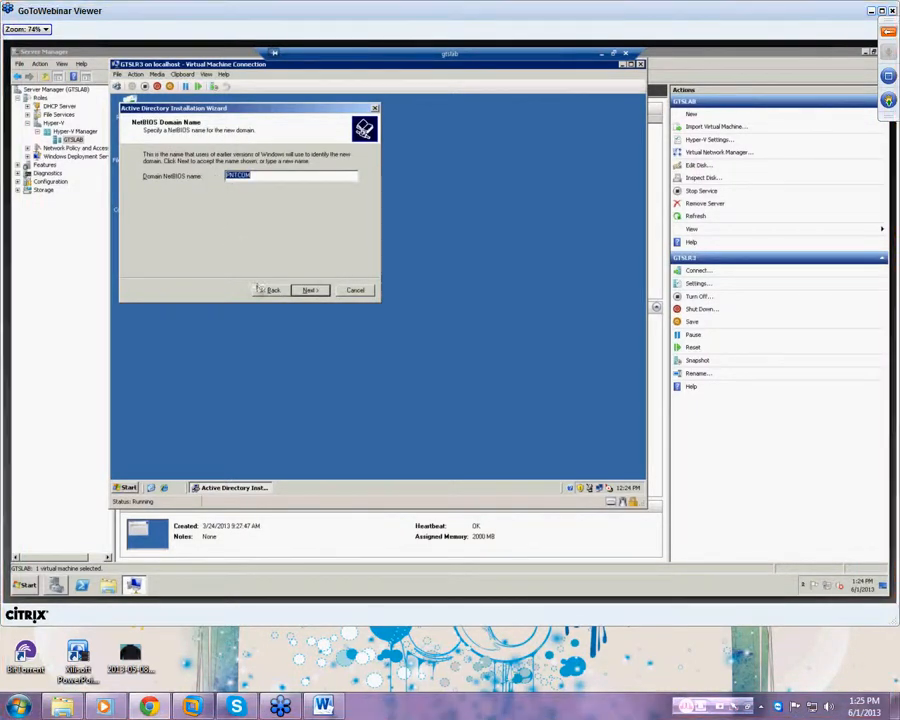
pyautogui.click(266, 290)
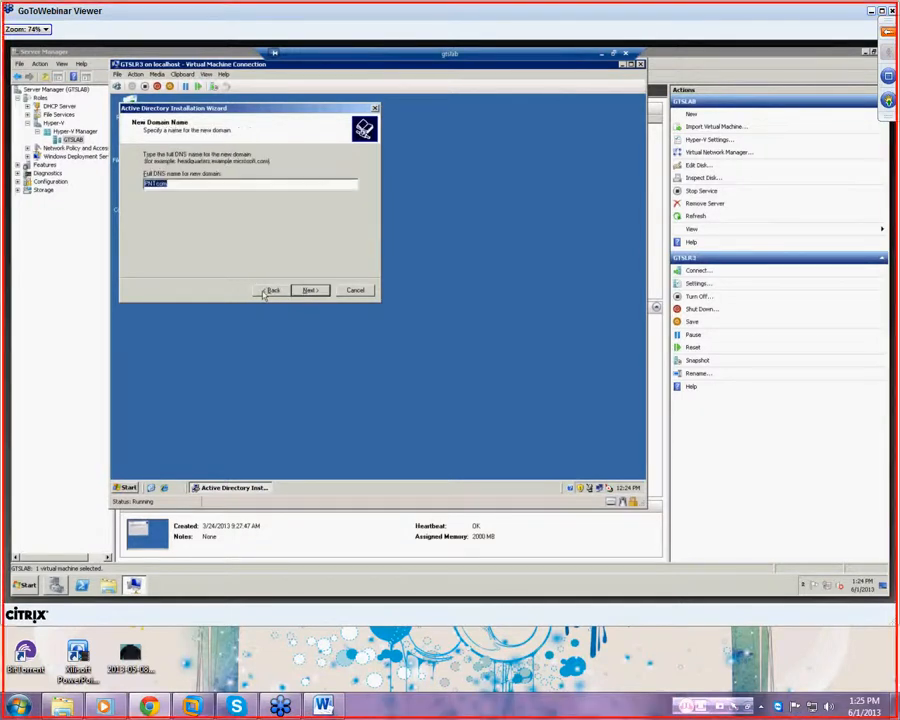
pyautogui.write('PNTCANADA')
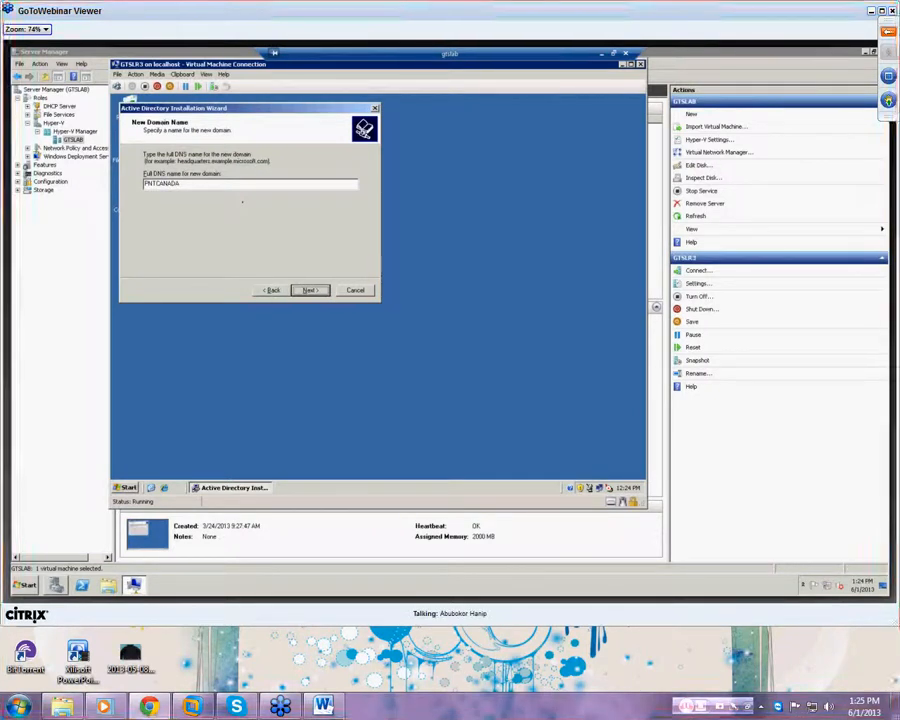
pyautogui.press('Return')
pyautogui.press('Return')
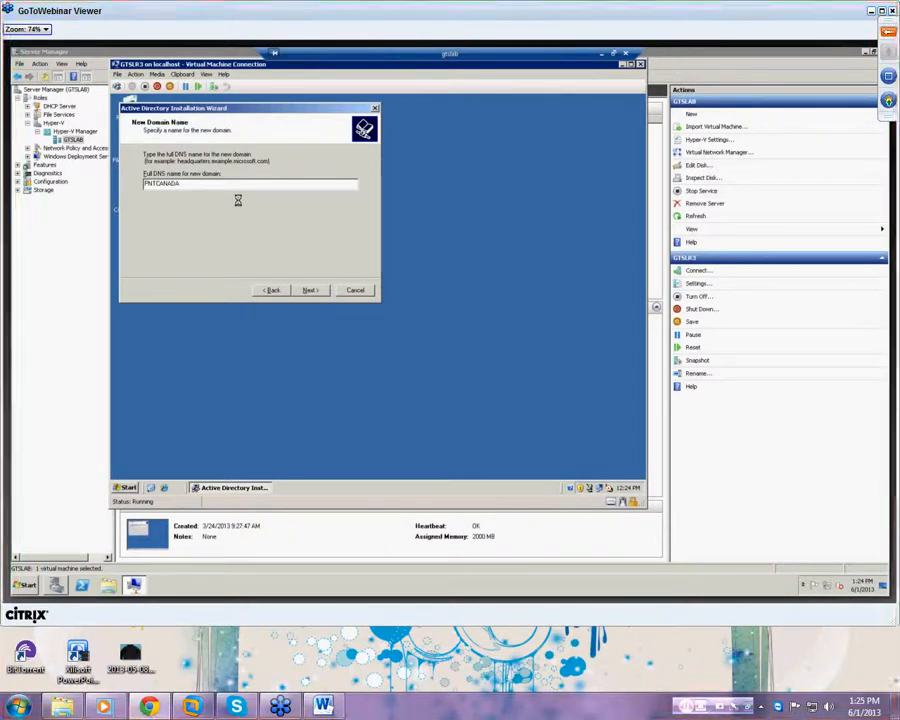
pyautogui.click(312, 290)
pyautogui.click(312, 290)
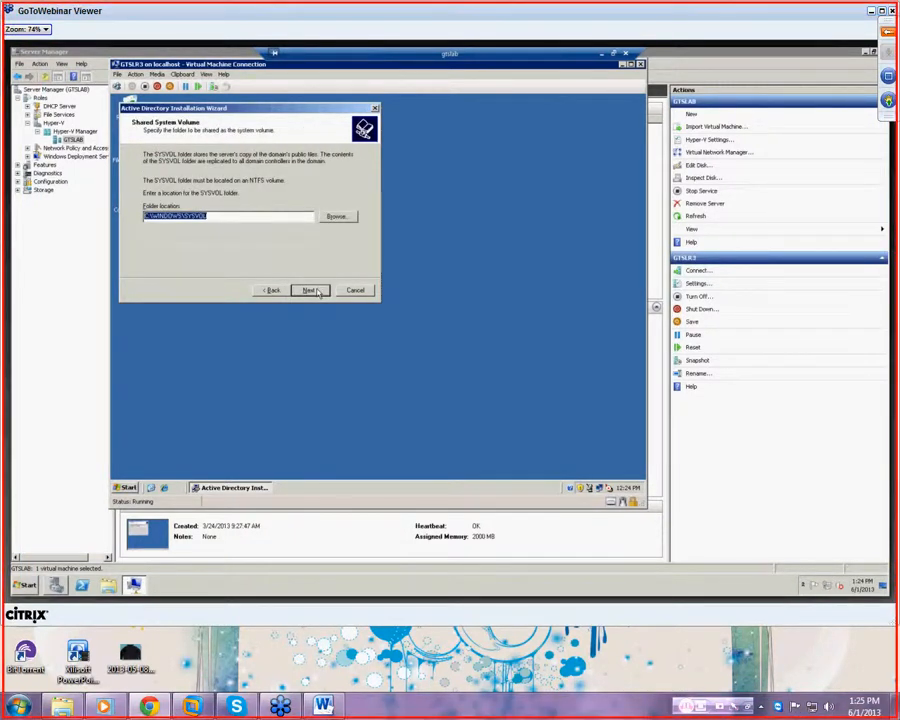
# - Keep the default SYSVOL location and move past the DNS diagnostics results
pyautogui.click(312, 290)
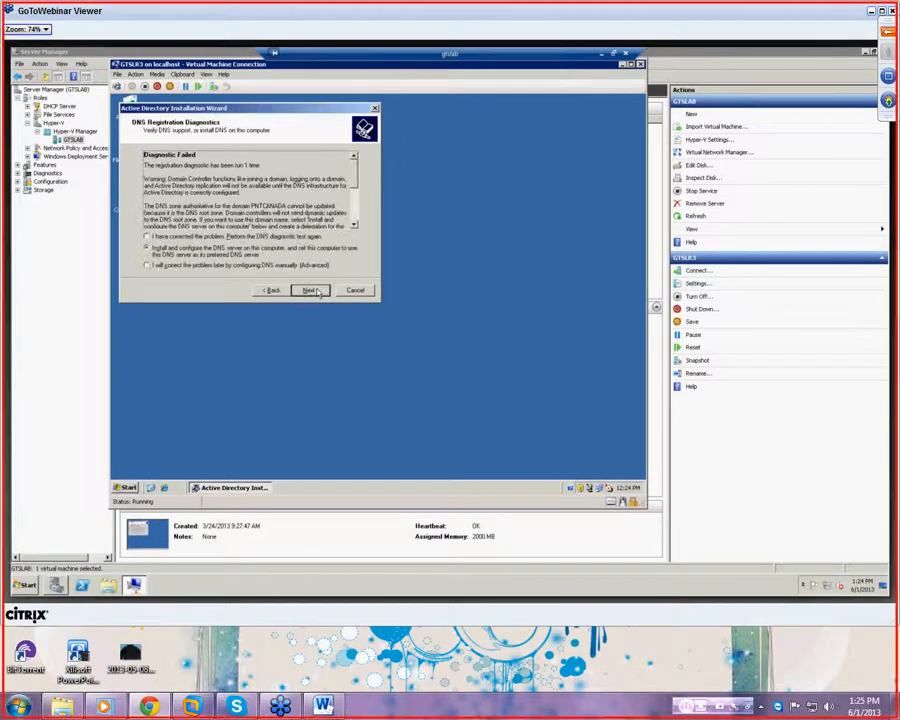
pyautogui.click(312, 290)
pyautogui.click(312, 290)
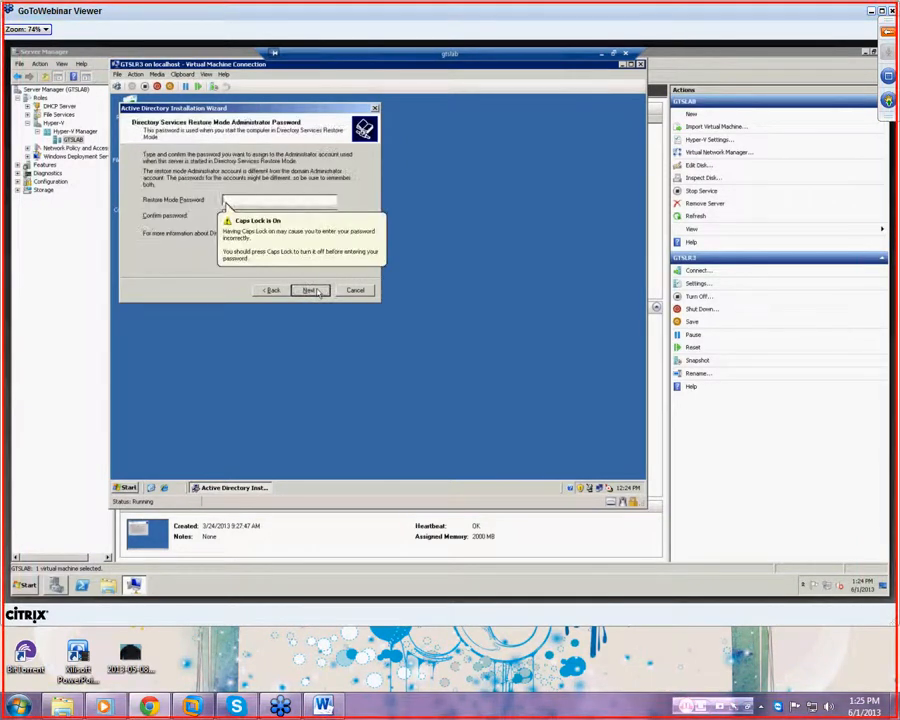
# - Enter and confirm the Directory Services Restore Mode administrator password, then continue to the summary
pyautogui.press('capslock')
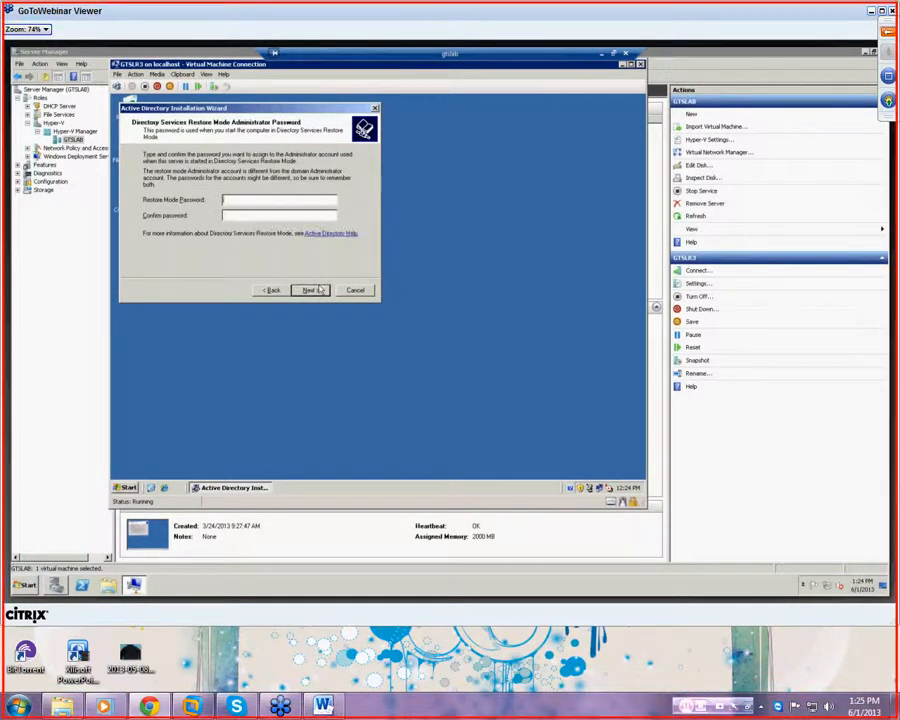
pyautogui.write('Pa')
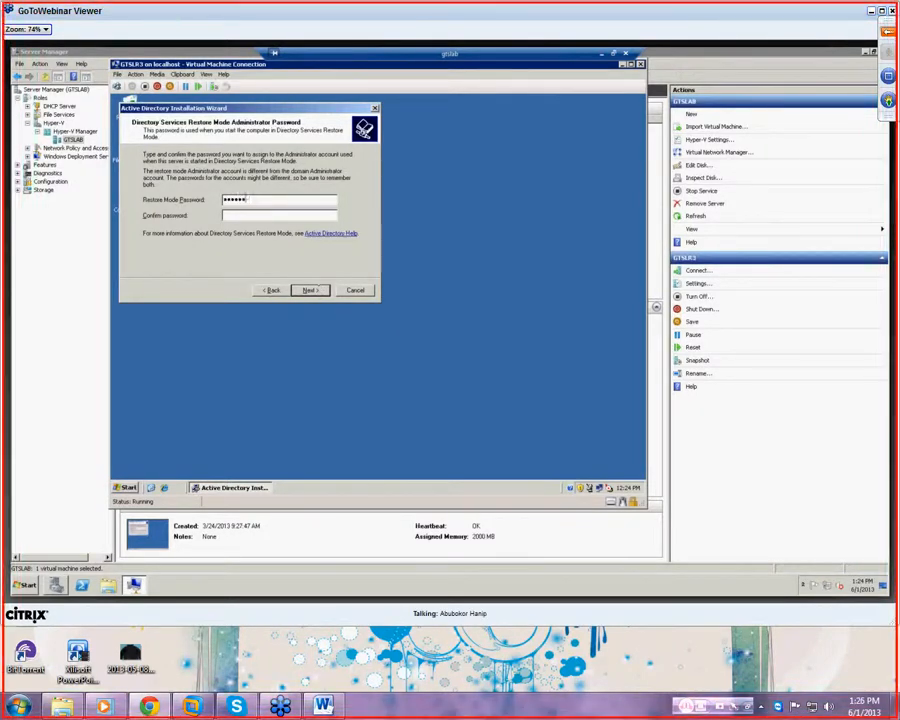
pyautogui.press('Tab')
pyautogui.write('Pa$$w0rd')
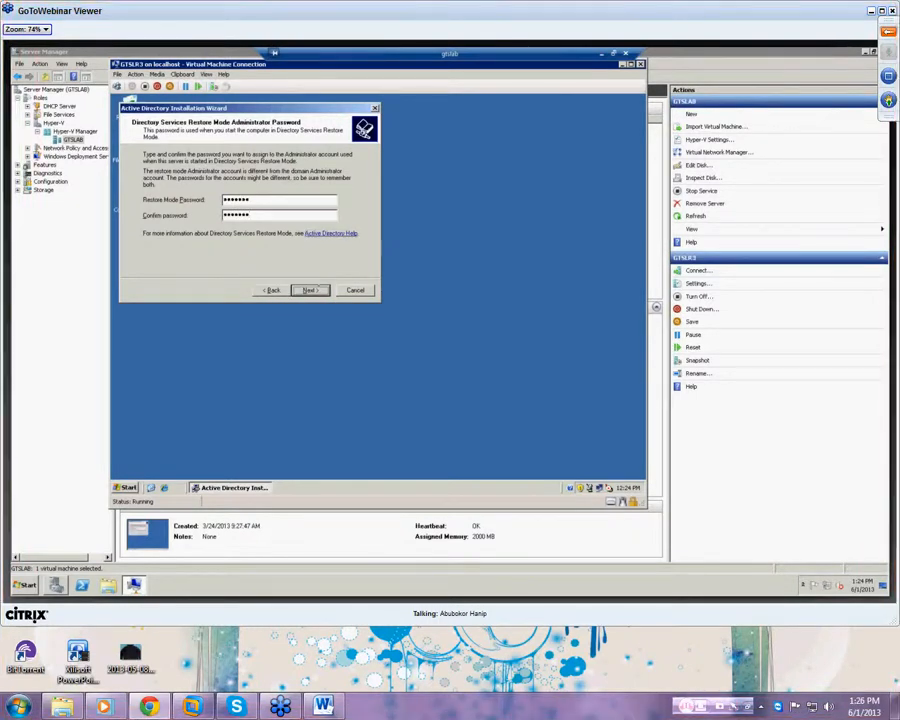
pyautogui.click(315, 290)
# - Accept the Summary page options to begin installing Active Directory
pyautogui.click(317, 289)
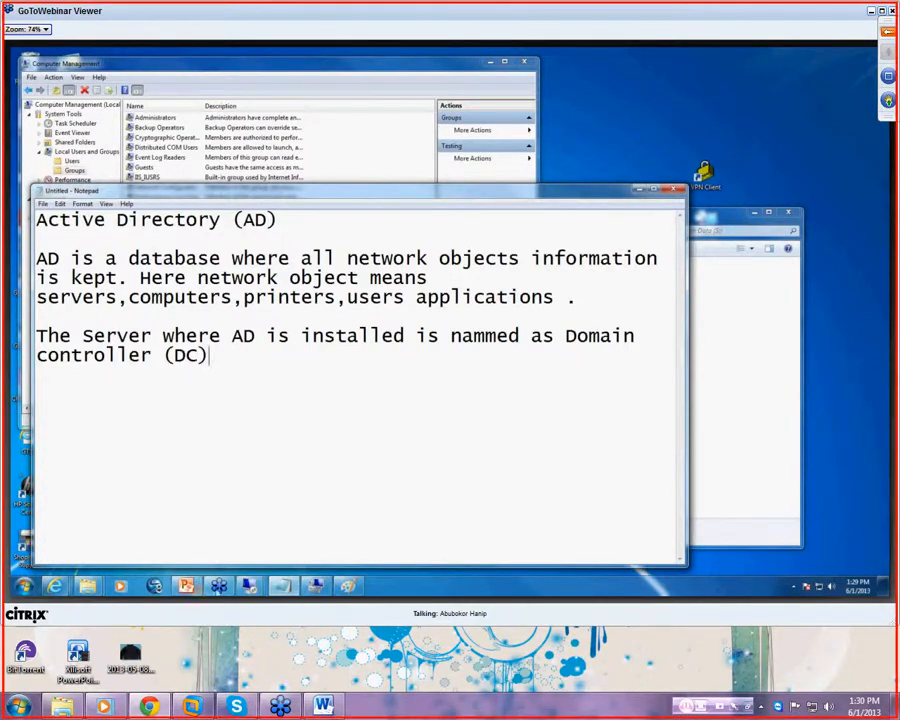
# - Switch to the GTSLR3 remote desktop session from the taskbar's session thumbnails
pyautogui.click(248, 588)
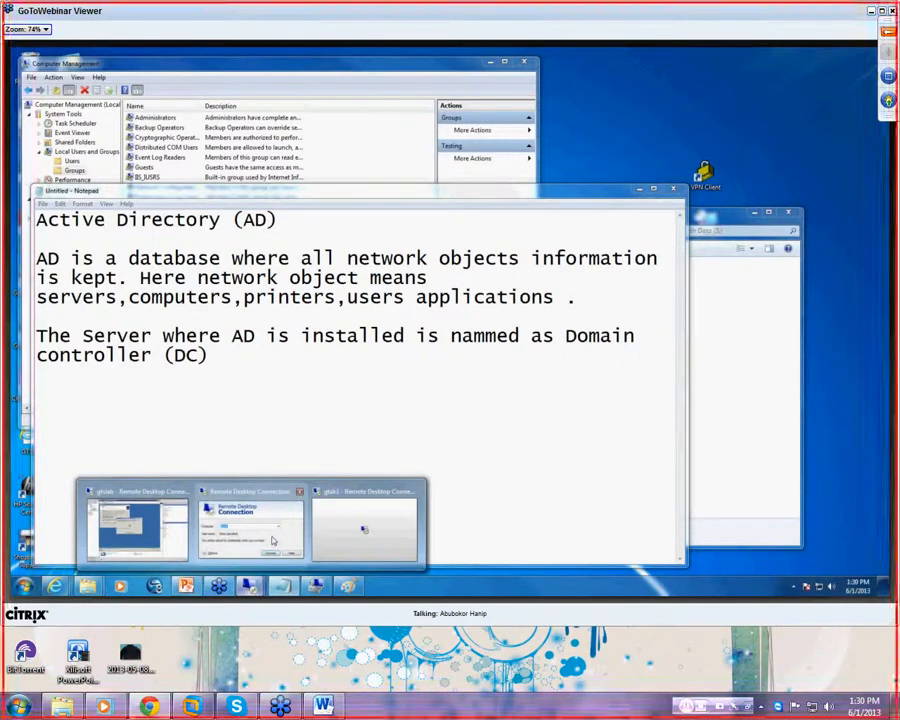
pyautogui.moveTo(270, 538)
pyautogui.click(363, 528)
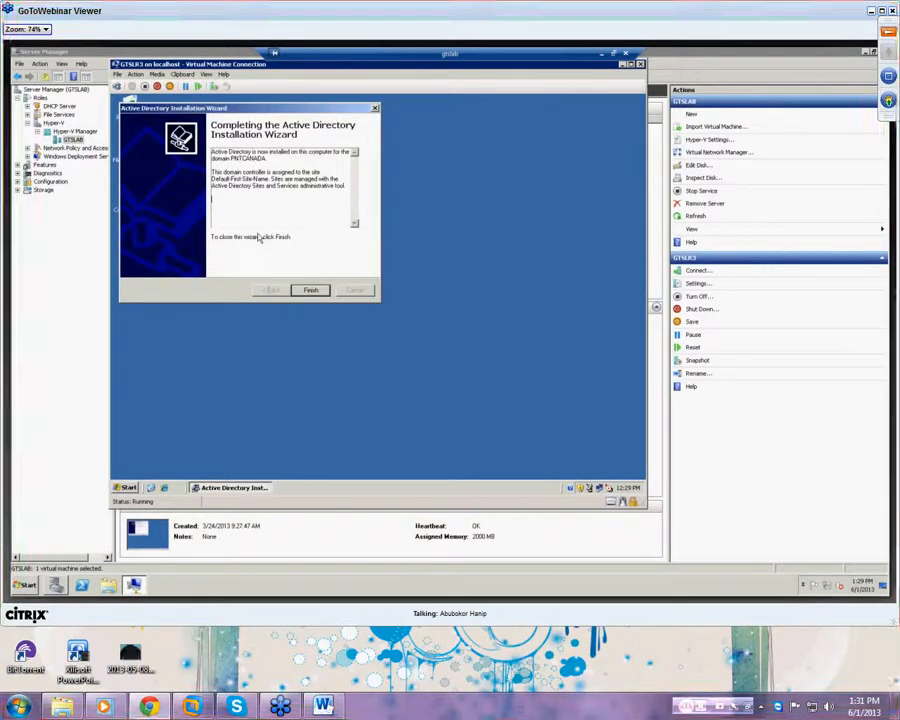
# - Finish the Active Directory Installation Wizard and choose Restart Now to reboot GTSLR3
pyautogui.click(311, 291)
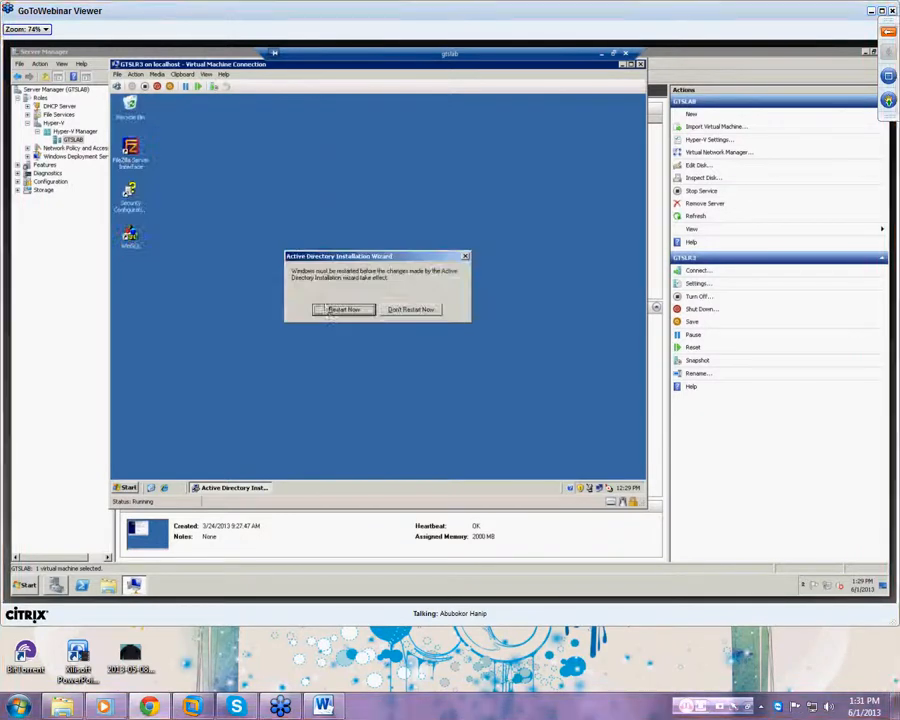
pyautogui.click(331, 312)
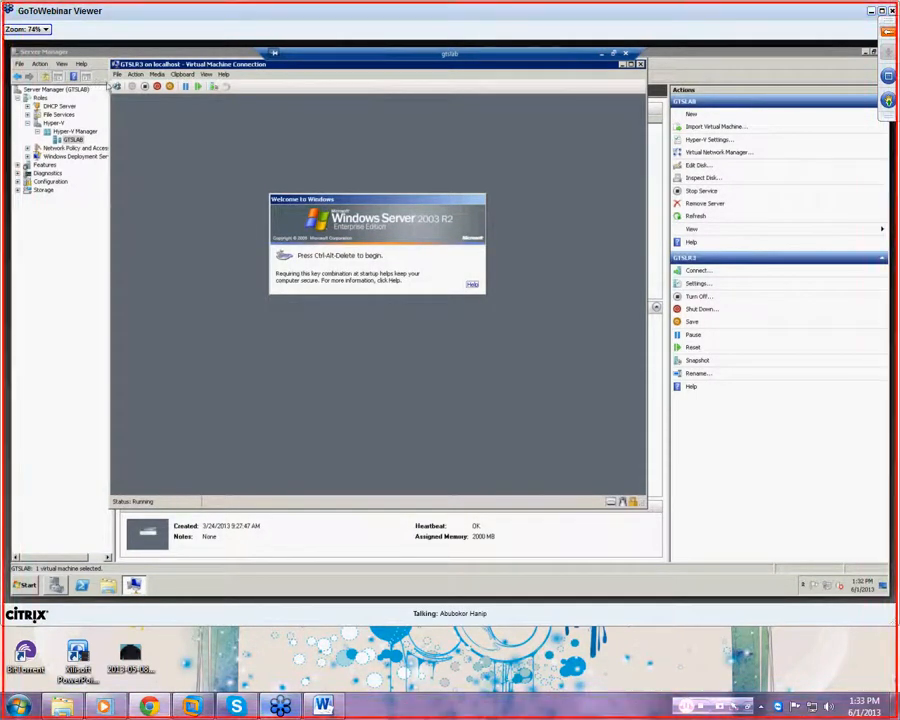
# - Log on to the GTSLR3 virtual machine as Administrator with the account password
pyautogui.click(118, 87)
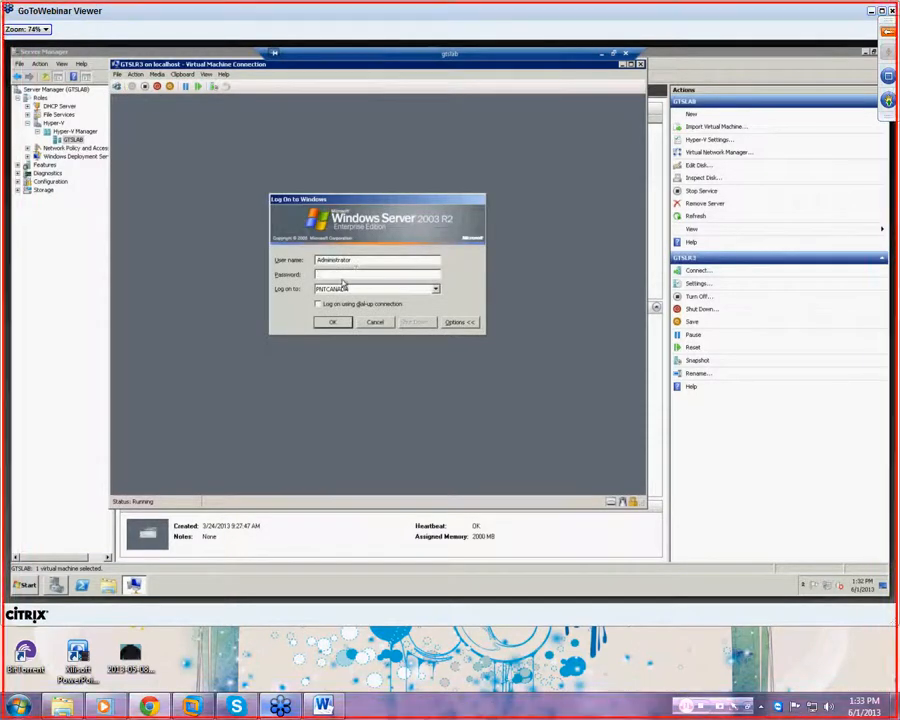
pyautogui.click(339, 274)
pyautogui.press('Return')
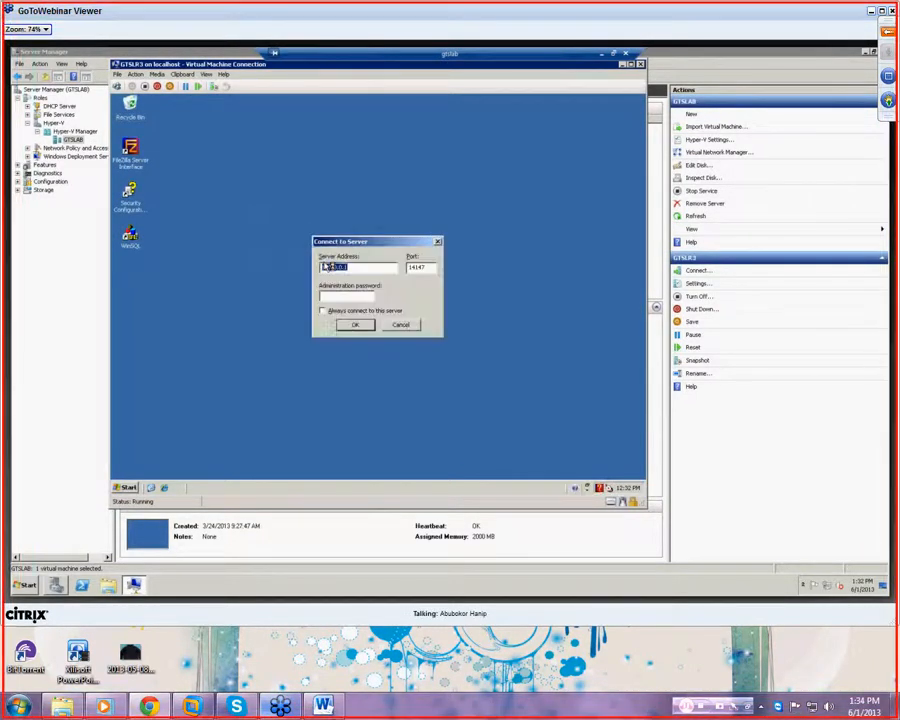
# - Cancel the Connect to Server prompt and close the FileZilla Server window
pyautogui.click(399, 324)
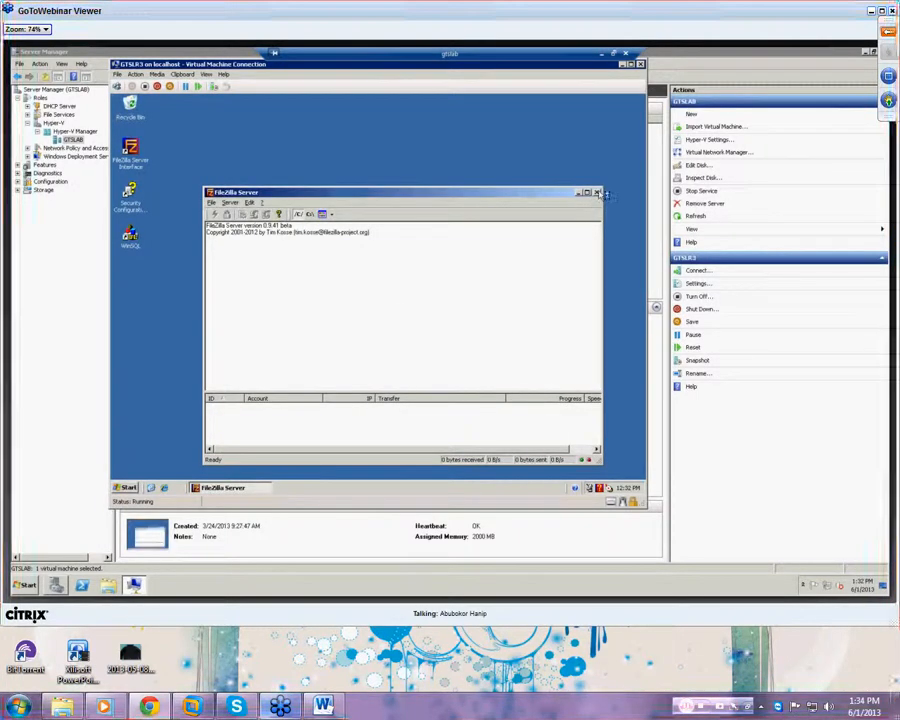
pyautogui.click(584, 191)
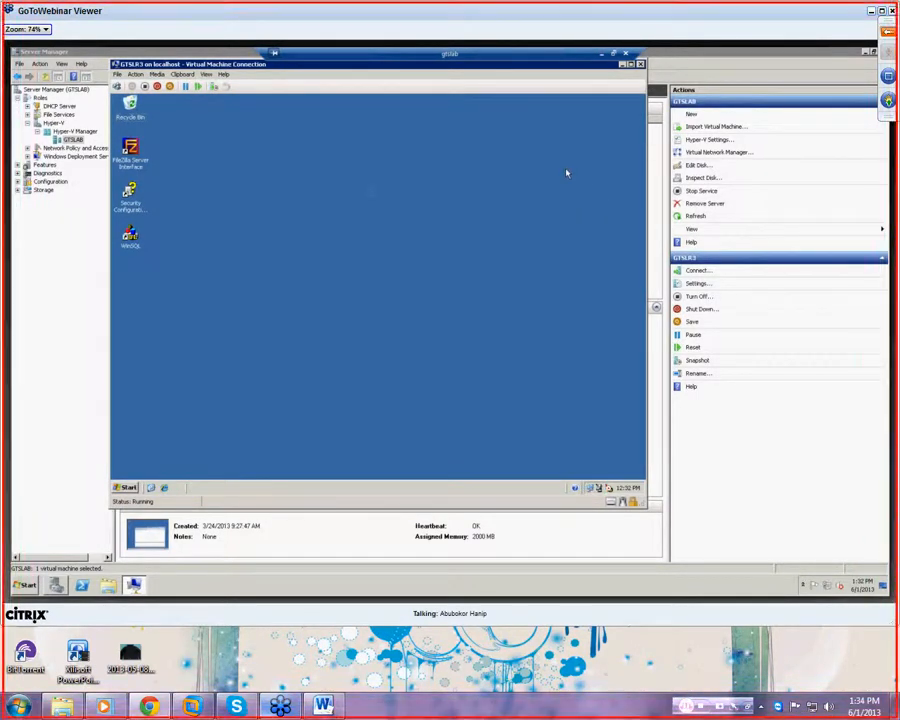
pyautogui.click(128, 486)
# - Launch Active Directory Users and Computers from Administrative Tools
pyautogui.click(150, 454)
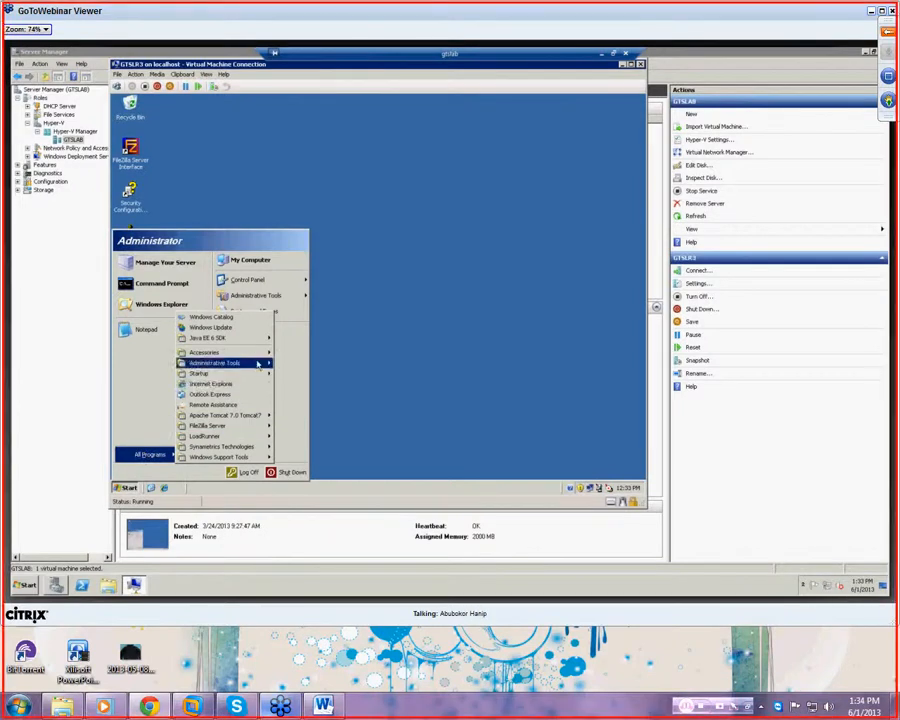
pyautogui.moveTo(257, 366)
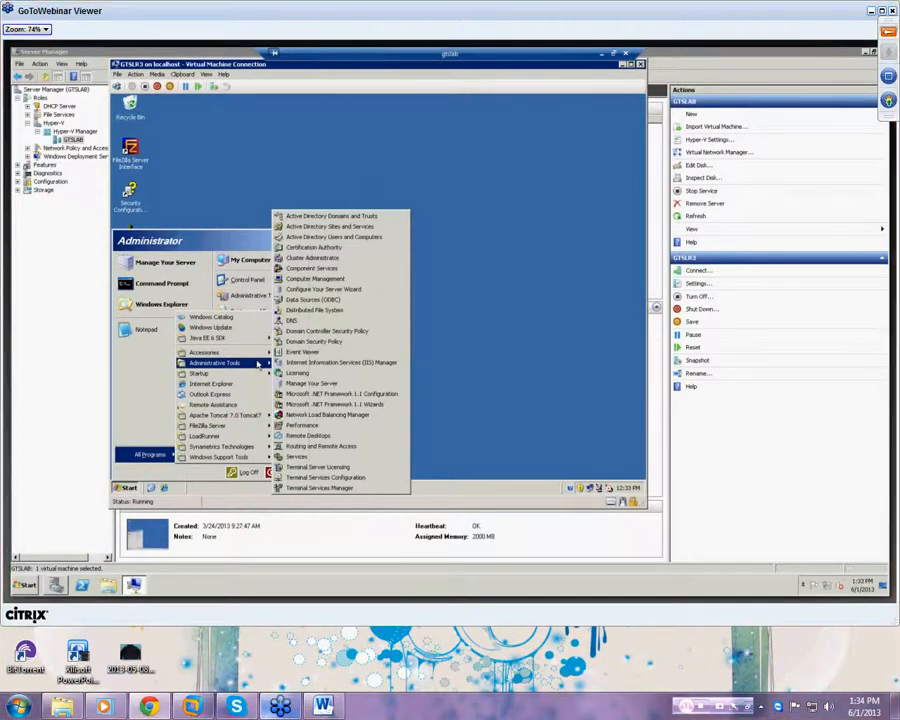
pyautogui.click(339, 238)
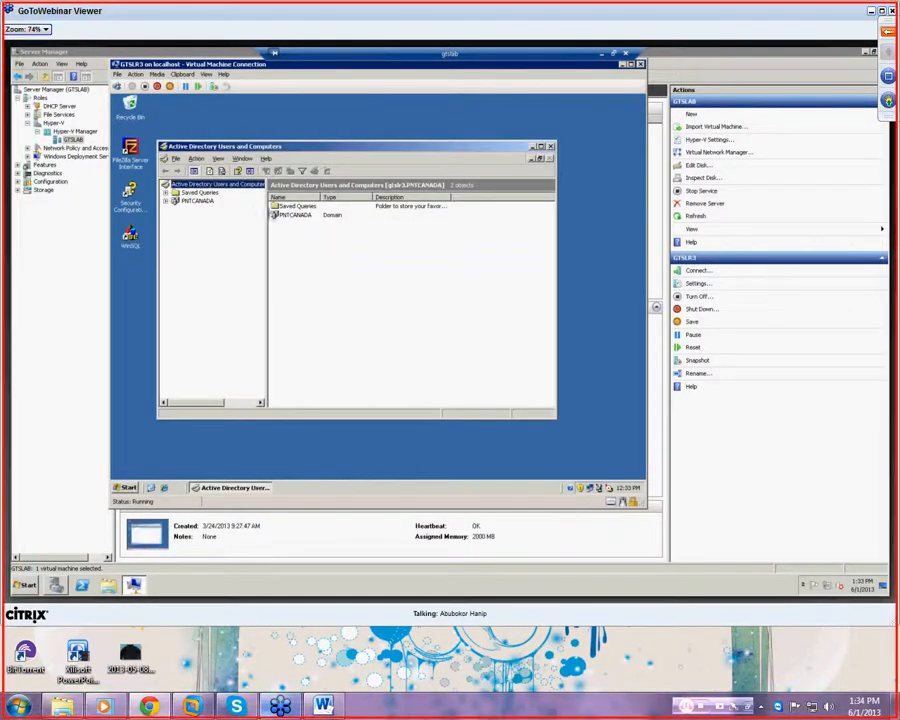
# - Expand PNTCANADA and select its Users container, bringing up the new-object menu
pyautogui.click(178, 202)
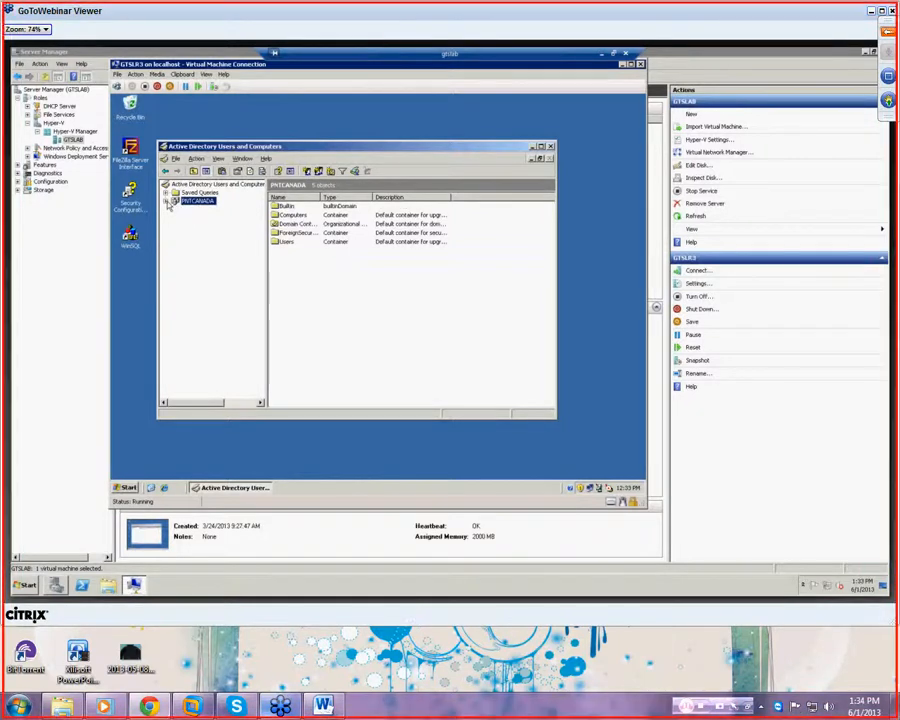
pyautogui.click(168, 202)
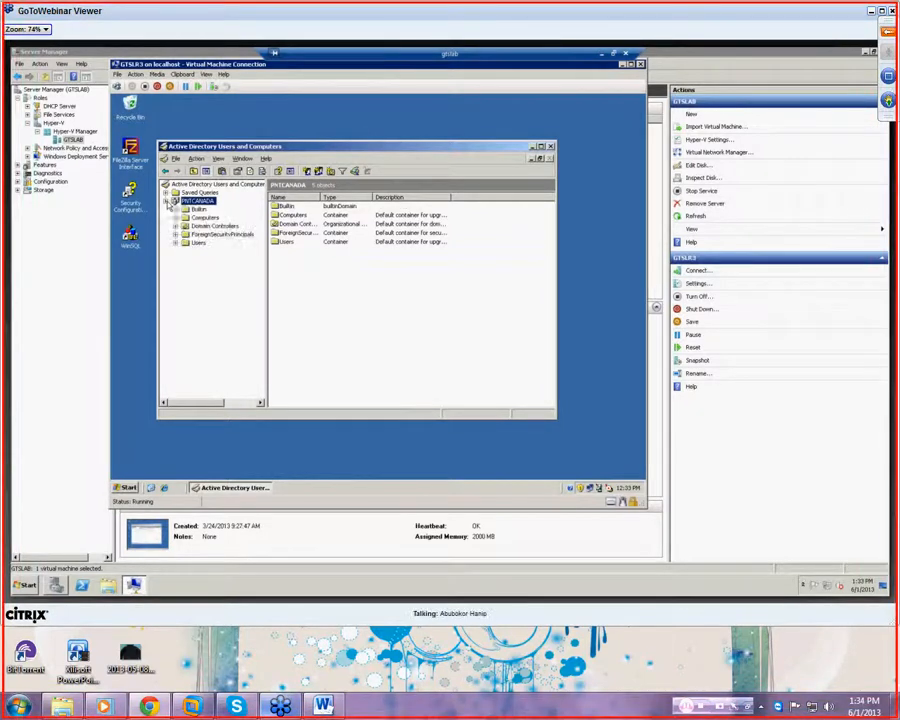
pyautogui.click(196, 244)
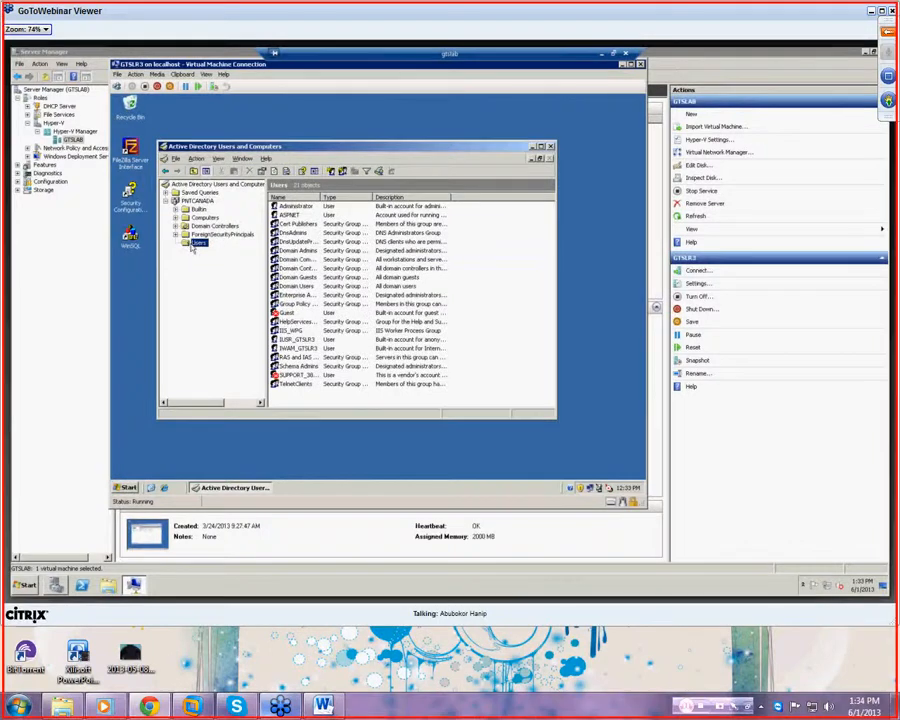
pyautogui.rightClick(193, 246)
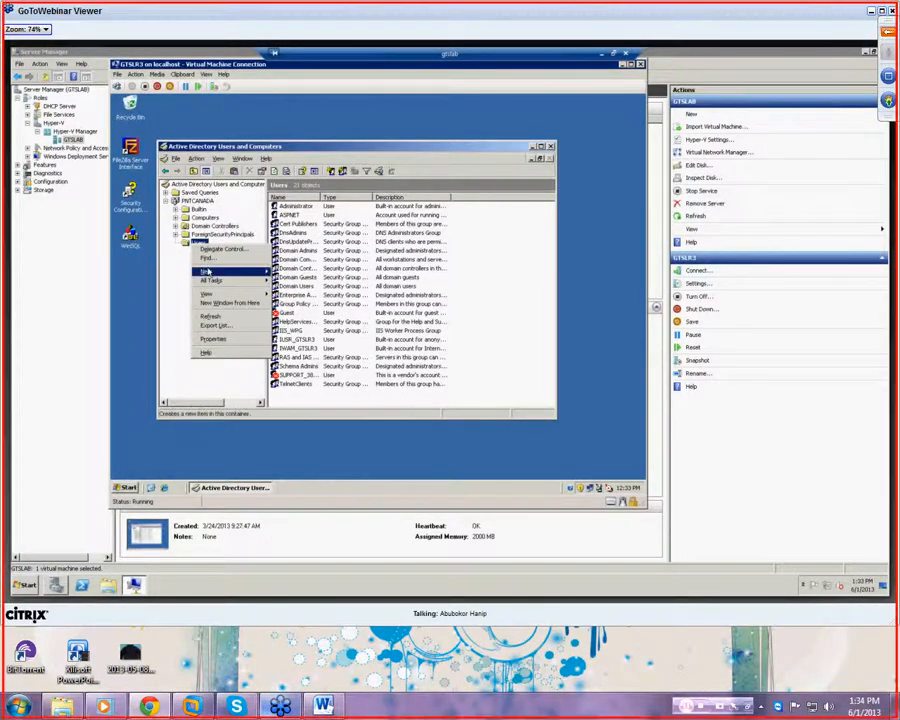
pyautogui.moveTo(208, 273)
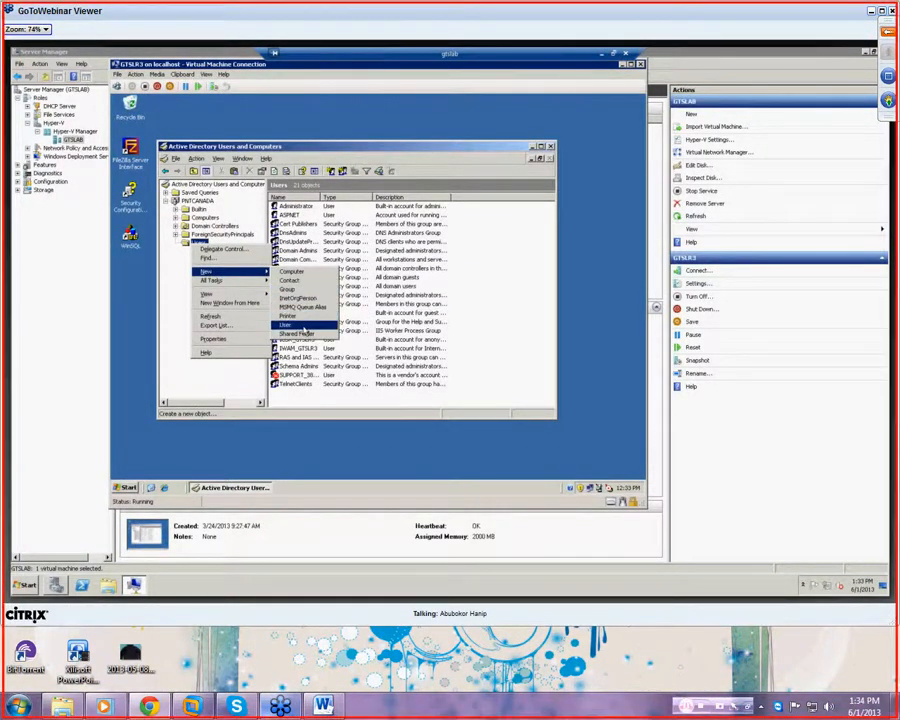
# - Start a new user with first name Tester and logon name tester
pyautogui.click(296, 327)
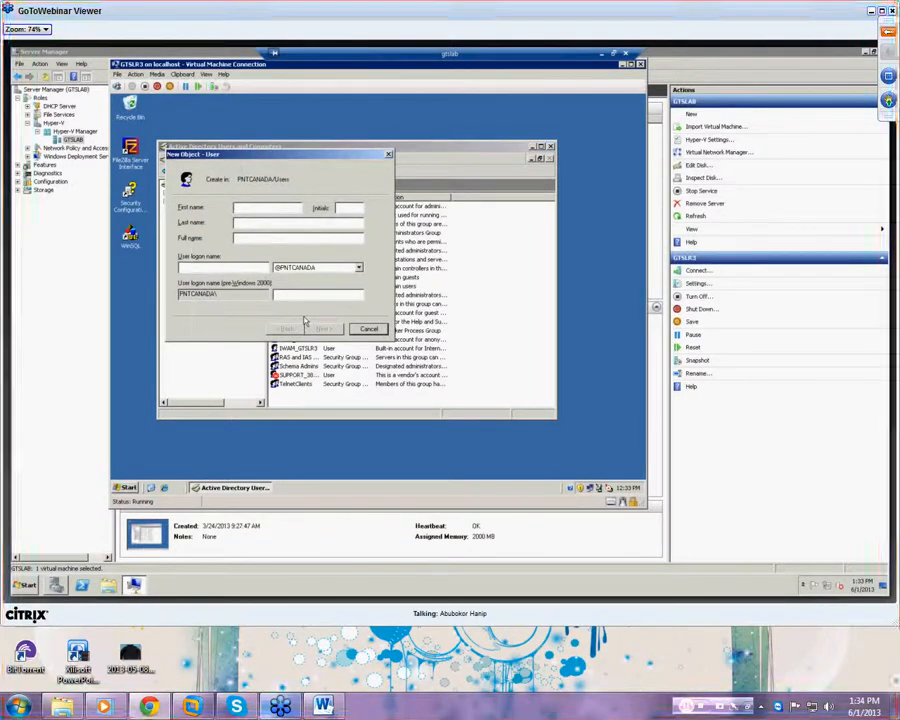
pyautogui.write('Tester')
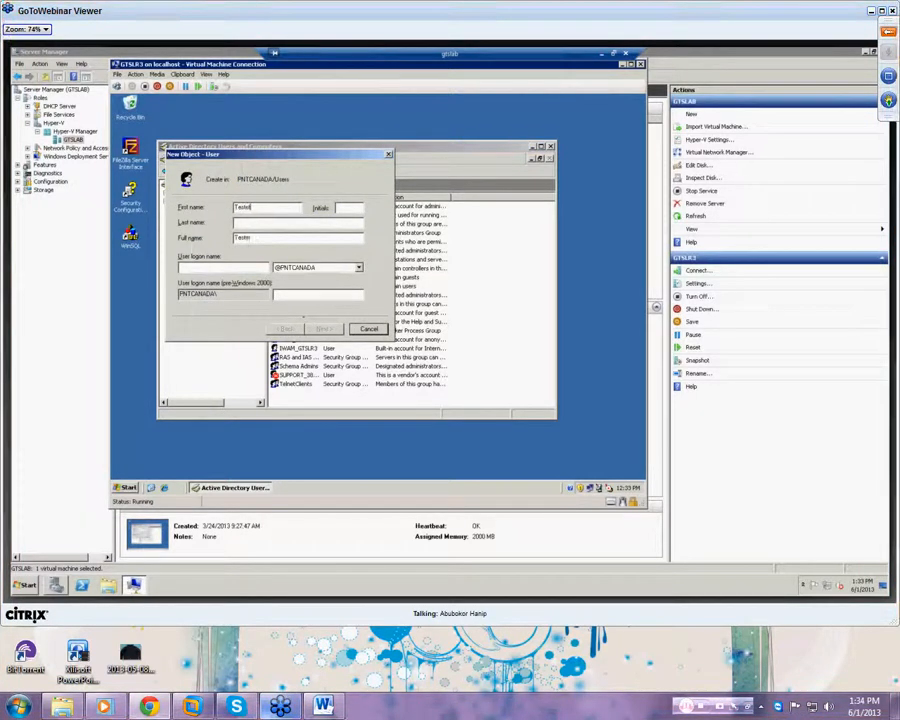
pyautogui.press('Tab')
pyautogui.press('Tab')
pyautogui.press('Tab')
pyautogui.press('Tab')
pyautogui.press('Tab')
pyautogui.press('Tab')
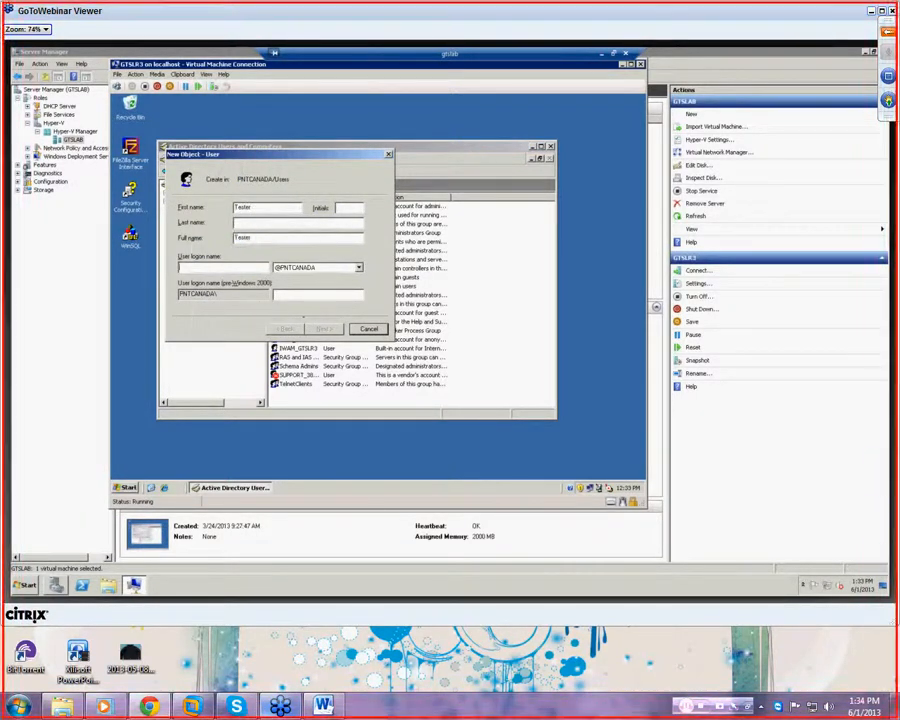
pyautogui.click(253, 266)
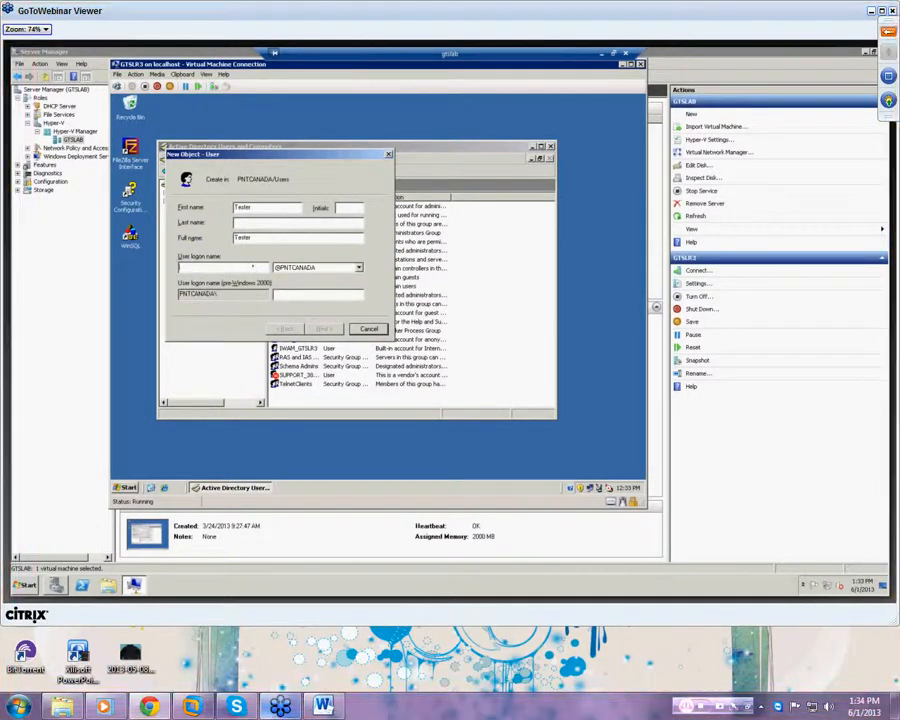
pyautogui.write('tester1')
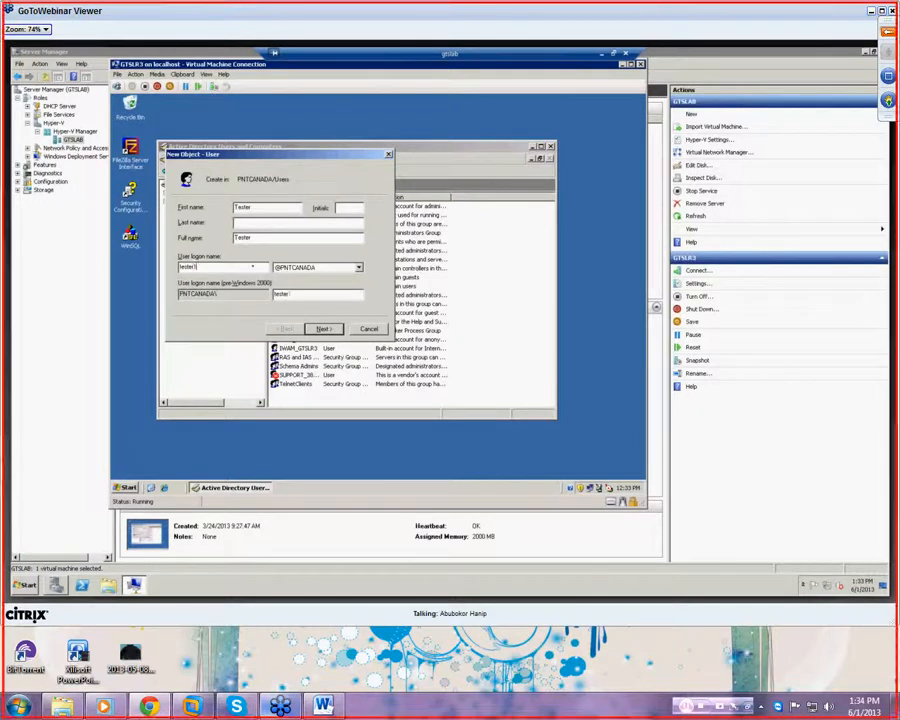
pyautogui.click(318, 330)
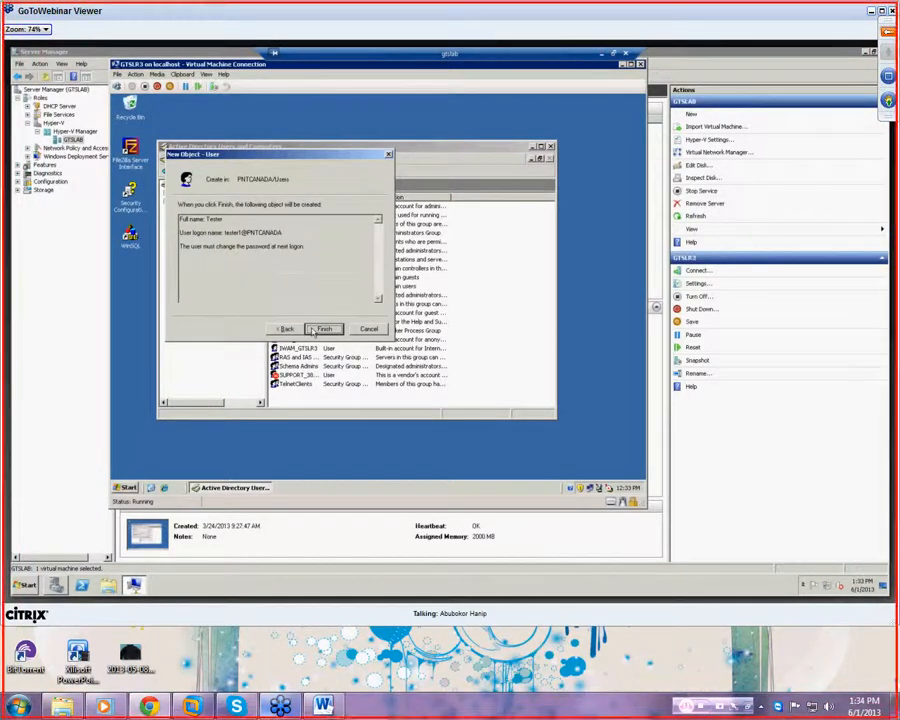
# - Step through the wizard and attempt to finish, dismissing the password requirement error
pyautogui.click(288, 330)
pyautogui.click(288, 330)
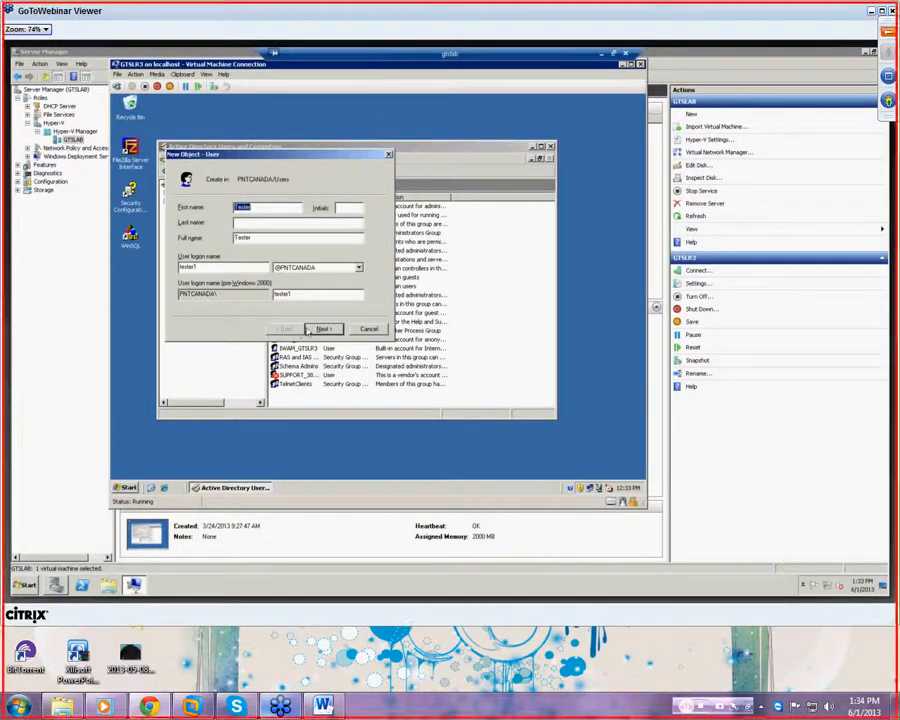
pyautogui.click(320, 330)
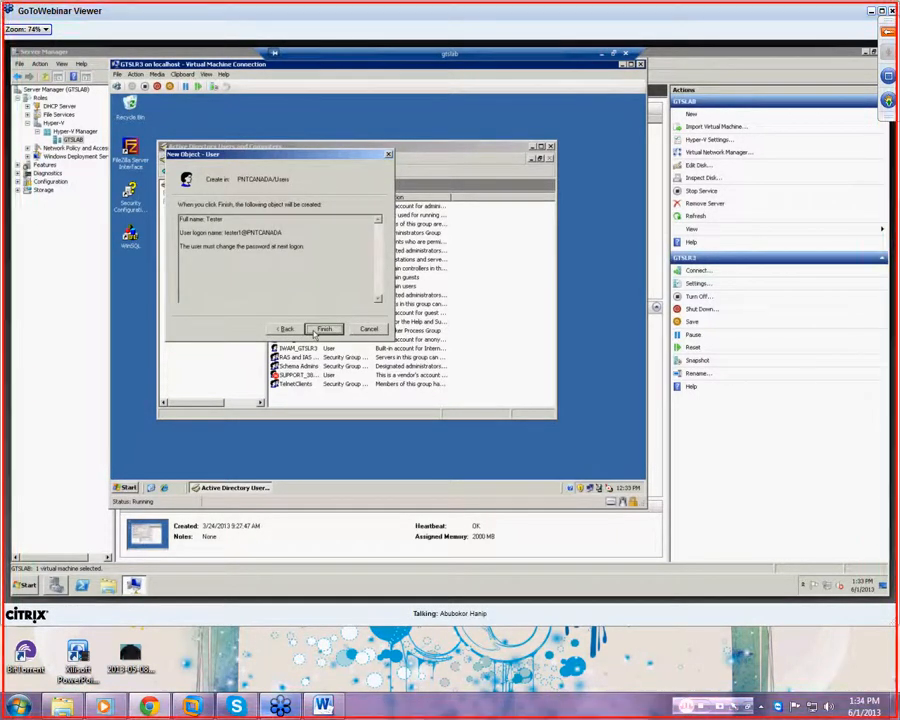
pyautogui.click(322, 330)
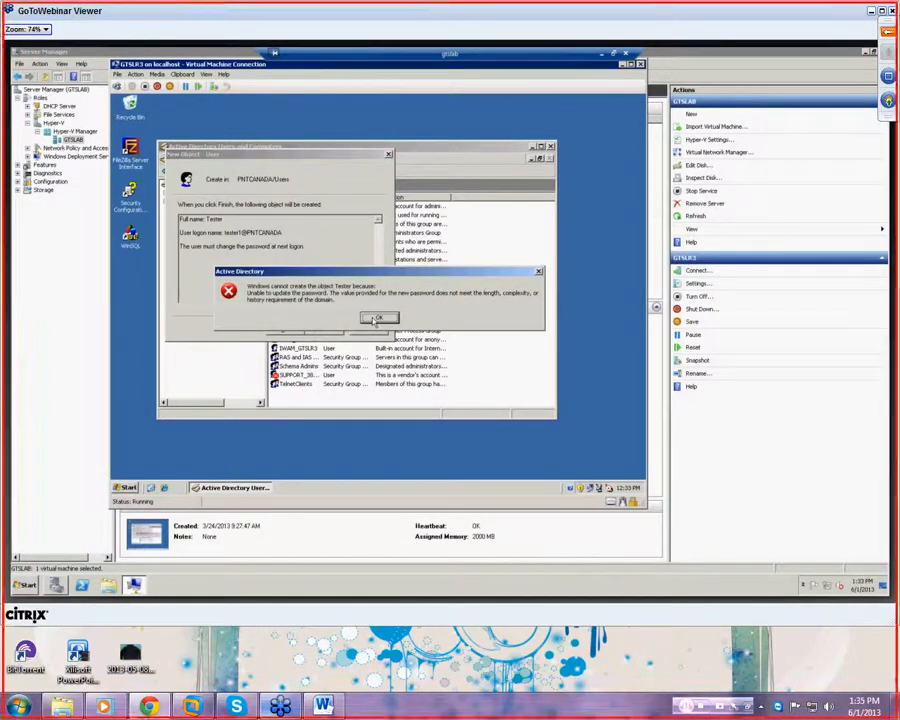
pyautogui.click(376, 320)
# - Enter a compliant password, untick change-at-next-logon, tick Password never expires, and finish
pyautogui.click(287, 329)
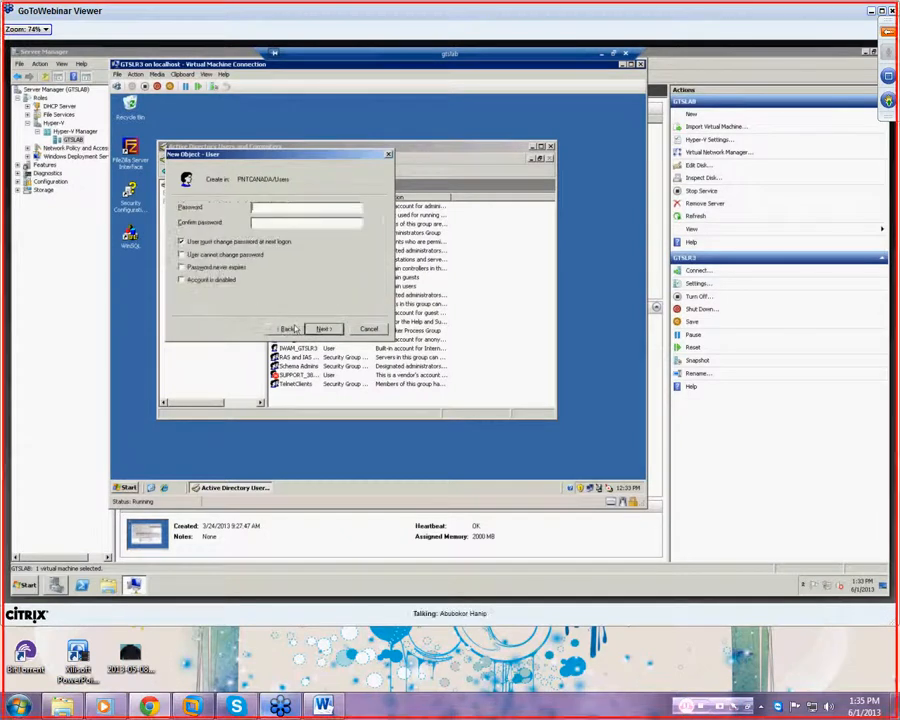
pyautogui.click(297, 204)
pyautogui.write('••••')
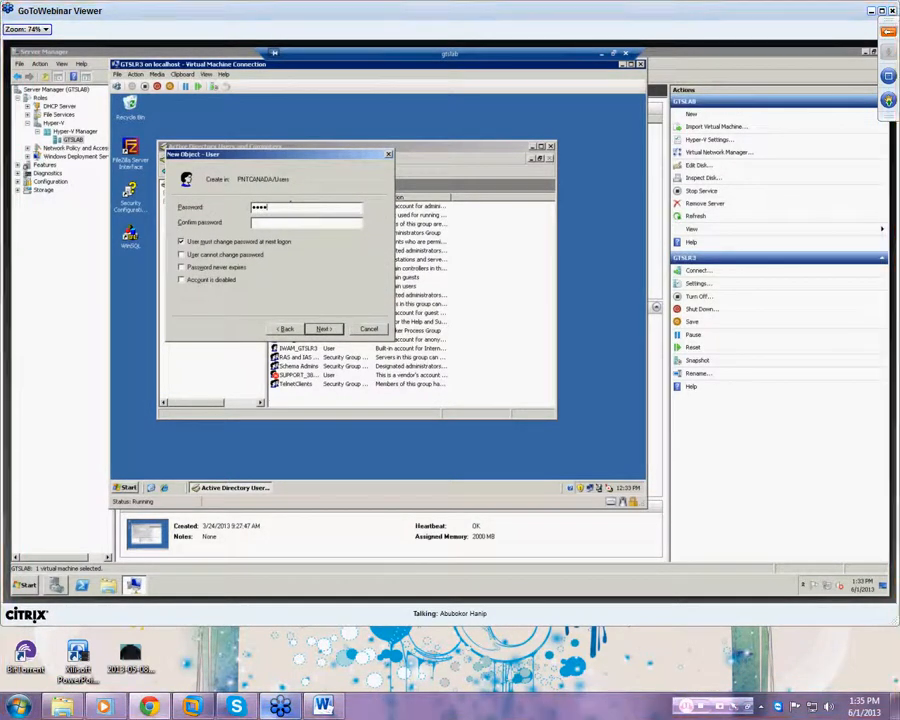
pyautogui.write('•••')
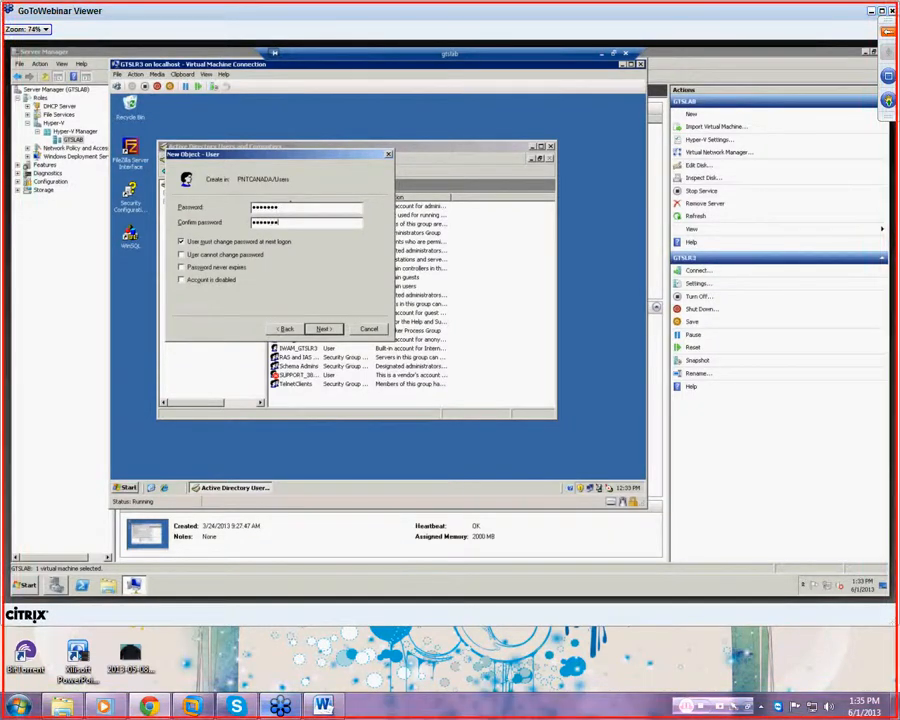
pyautogui.click(181, 242)
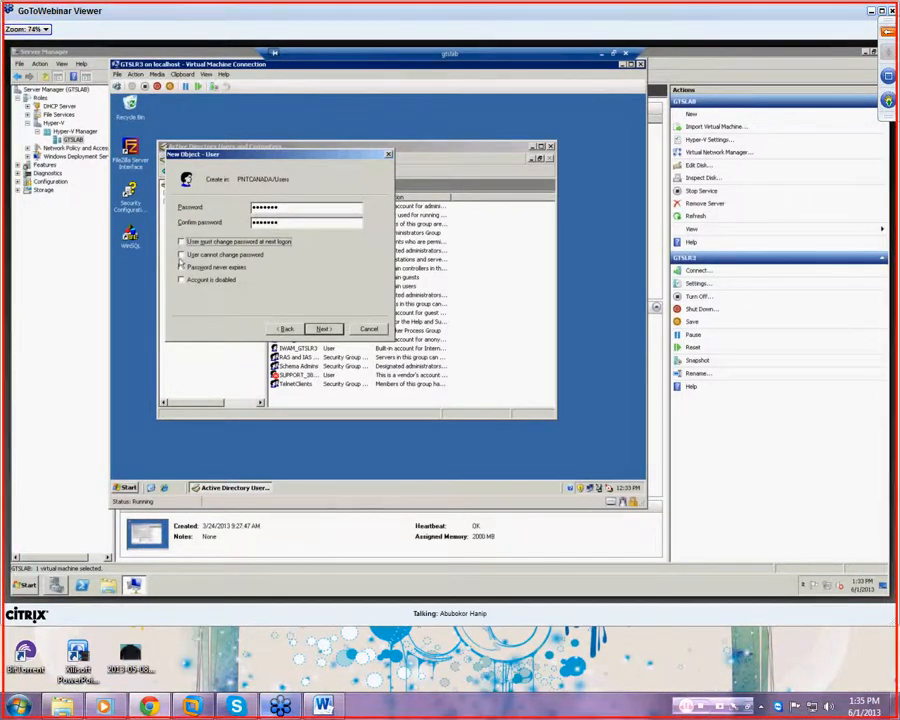
pyautogui.click(181, 268)
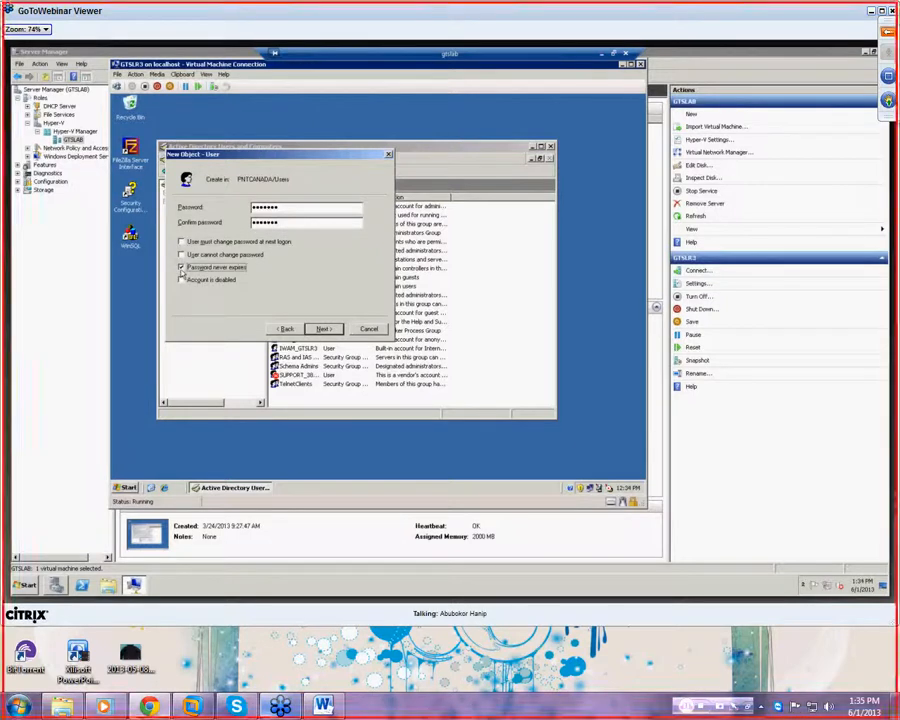
pyautogui.click(319, 331)
pyautogui.click(322, 330)
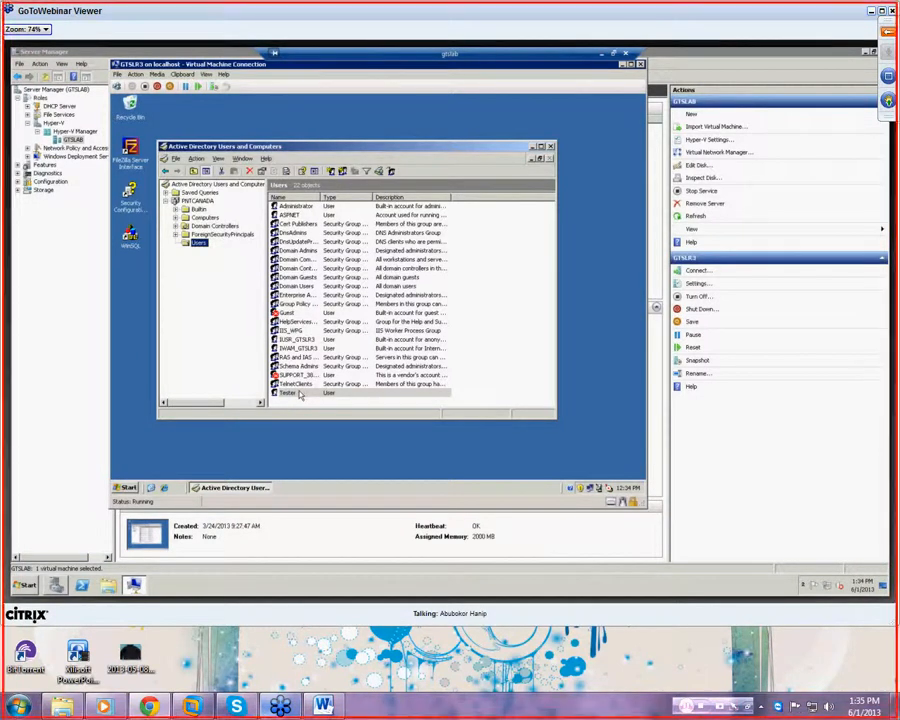
# - Create a new group named testing in the Users container
pyautogui.rightClick(201, 245)
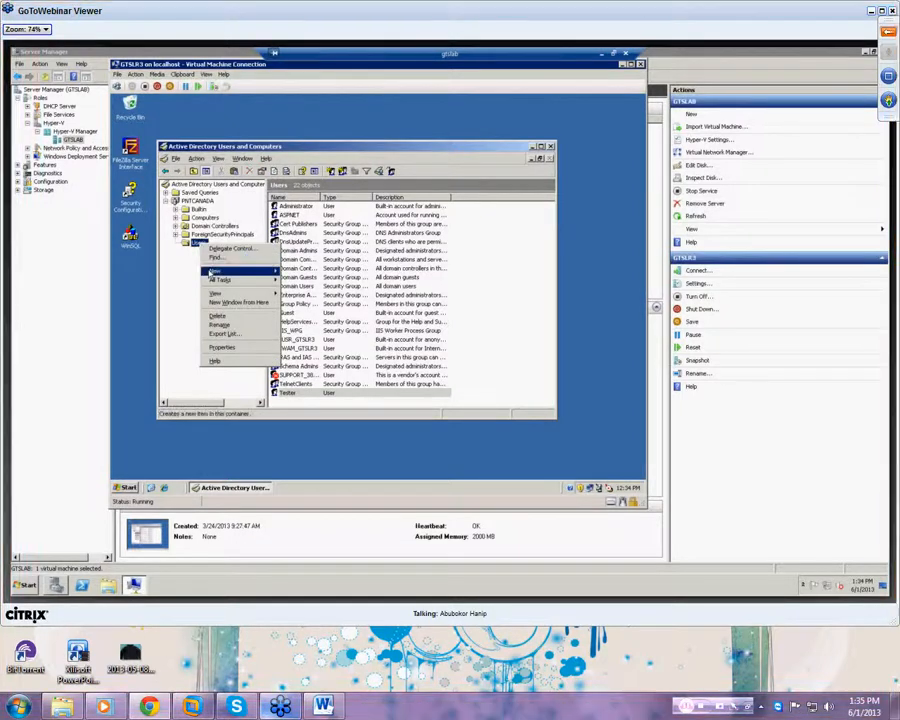
pyautogui.moveTo(213, 272)
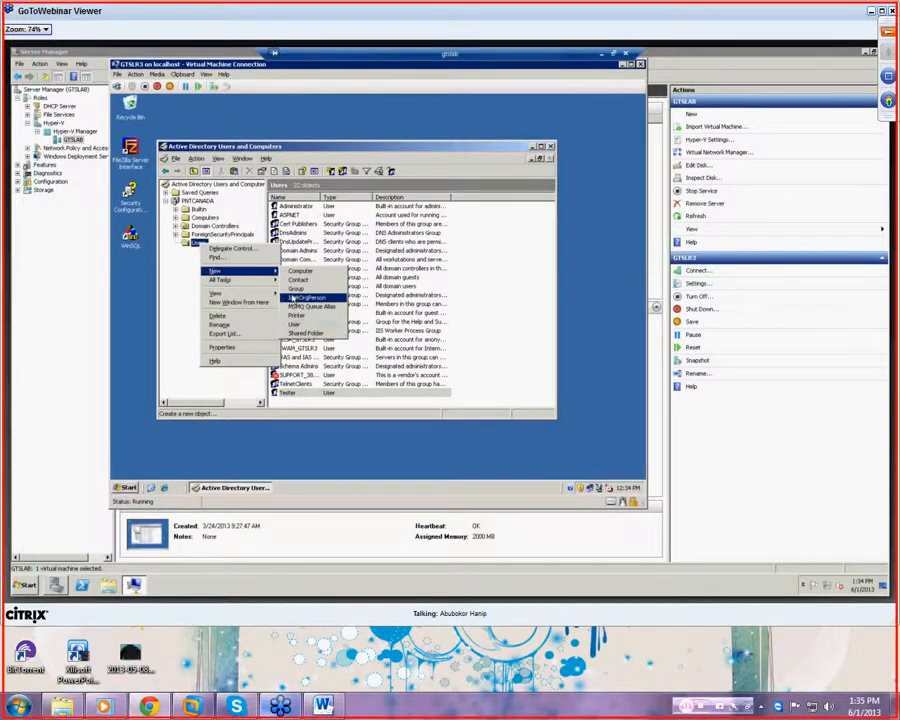
pyautogui.click(288, 288)
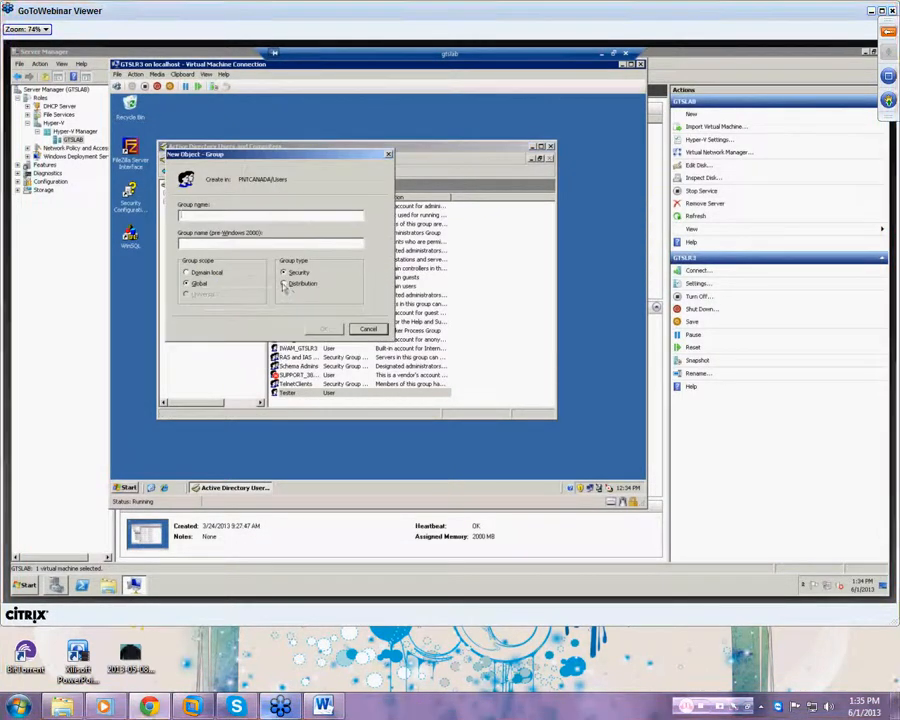
pyautogui.write('testing')
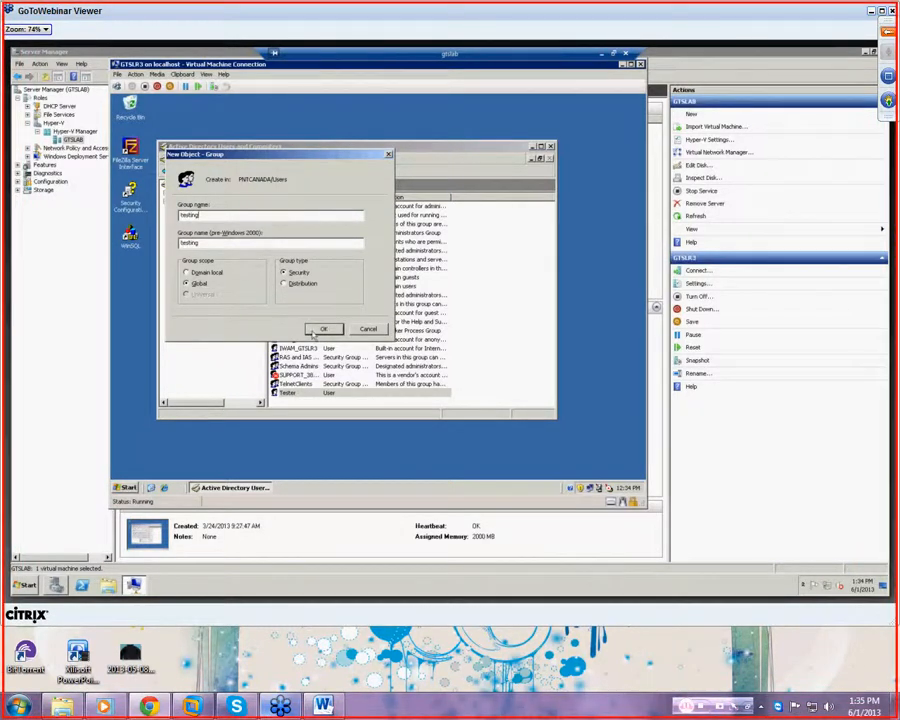
pyautogui.click(313, 333)
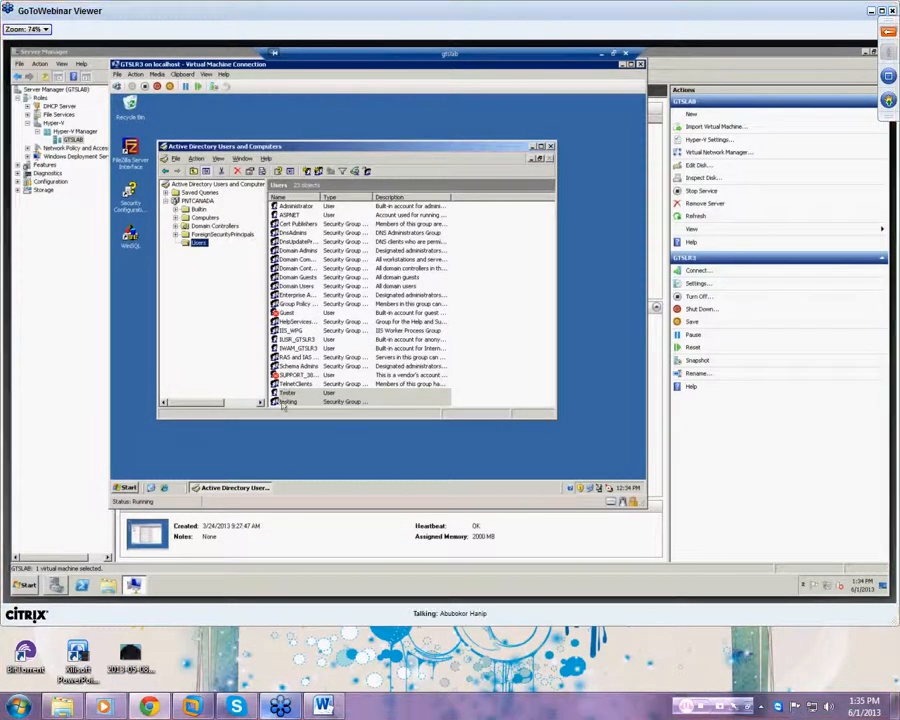
# - Add tester1 to the testing group's Members list and save the group properties
pyautogui.doubleClick(287, 401)
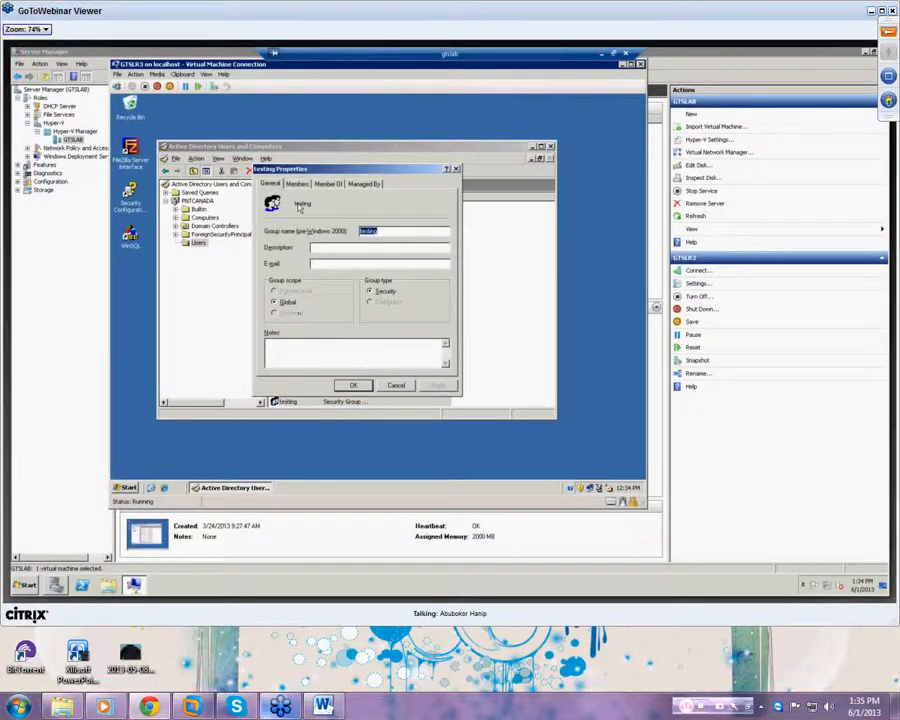
pyautogui.click(297, 185)
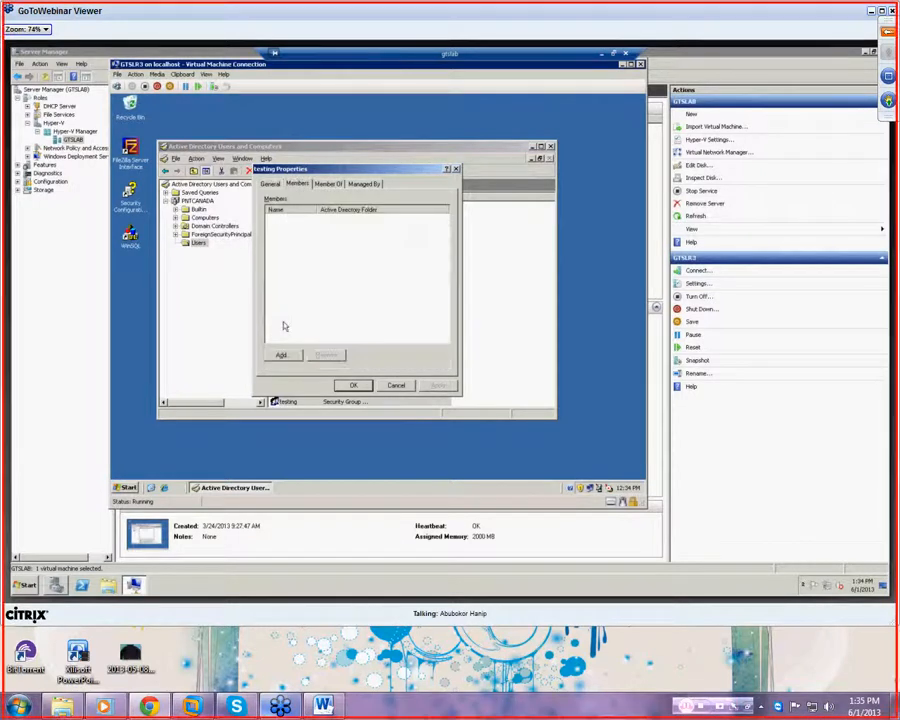
pyautogui.click(282, 355)
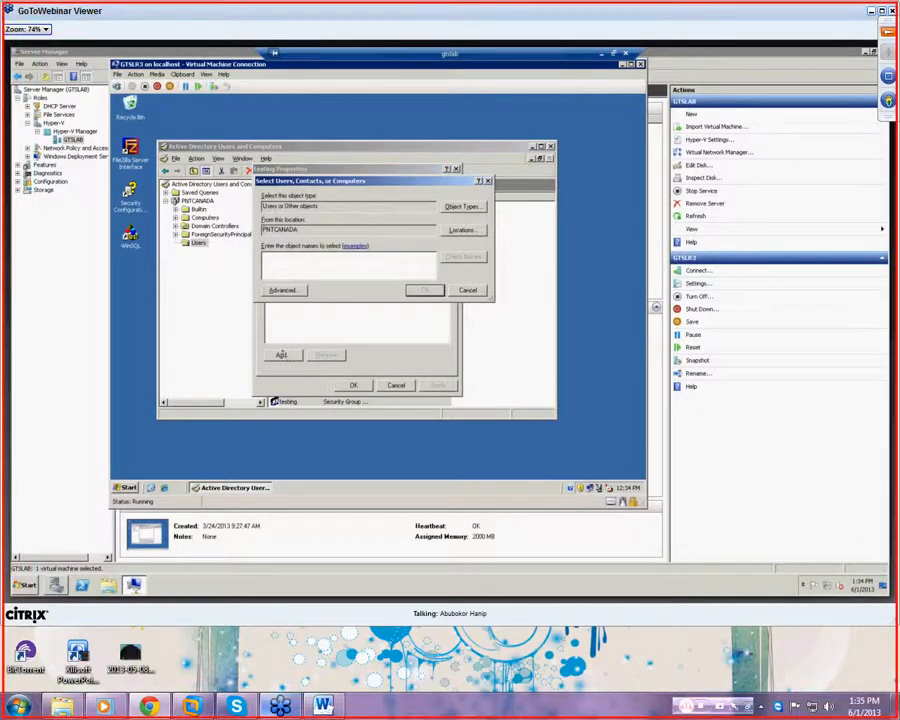
pyautogui.write('tester1')
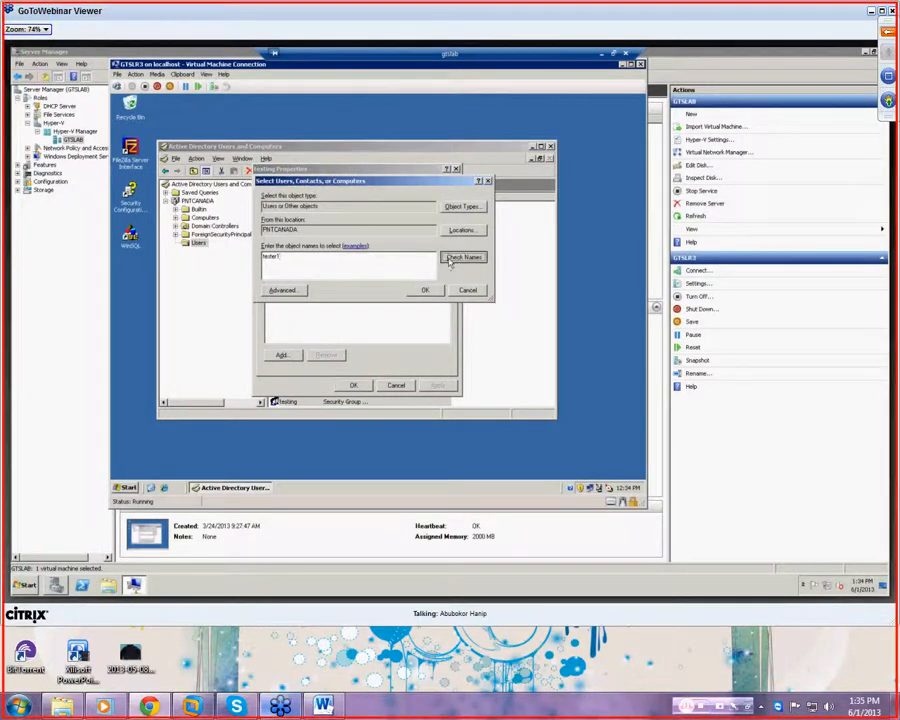
pyautogui.click(462, 258)
pyautogui.click(423, 290)
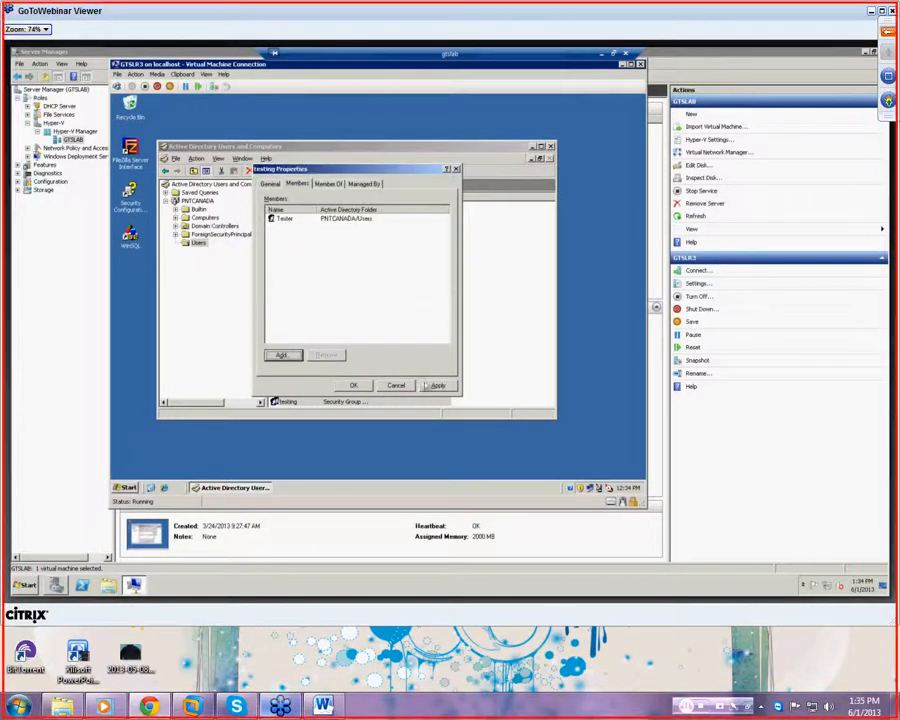
pyautogui.click(353, 385)
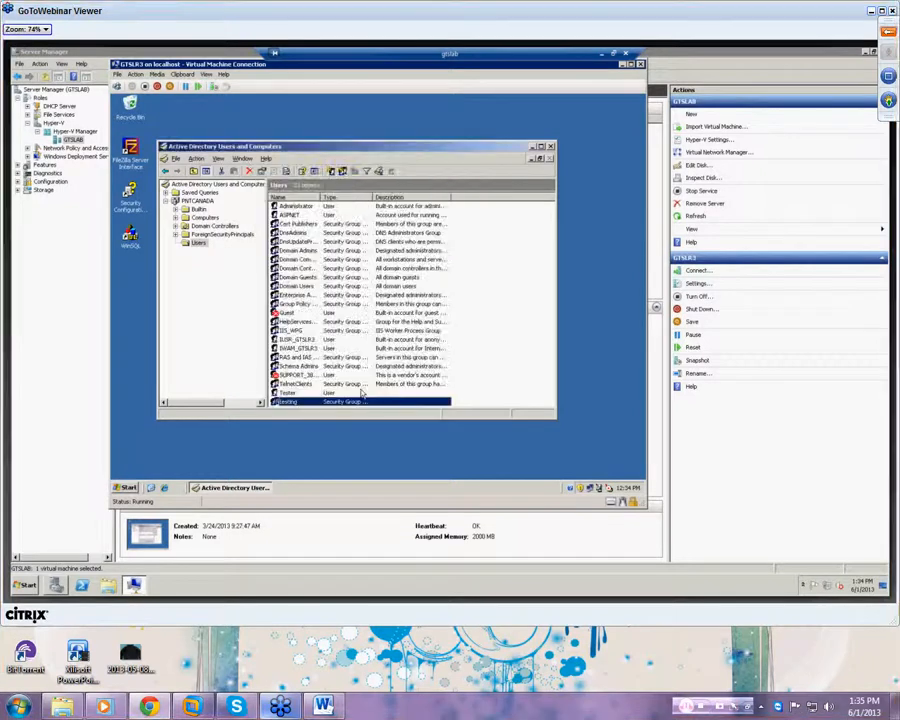
# - Maximize the console and bring up the context menu for the Tester user
pyautogui.click(541, 147)
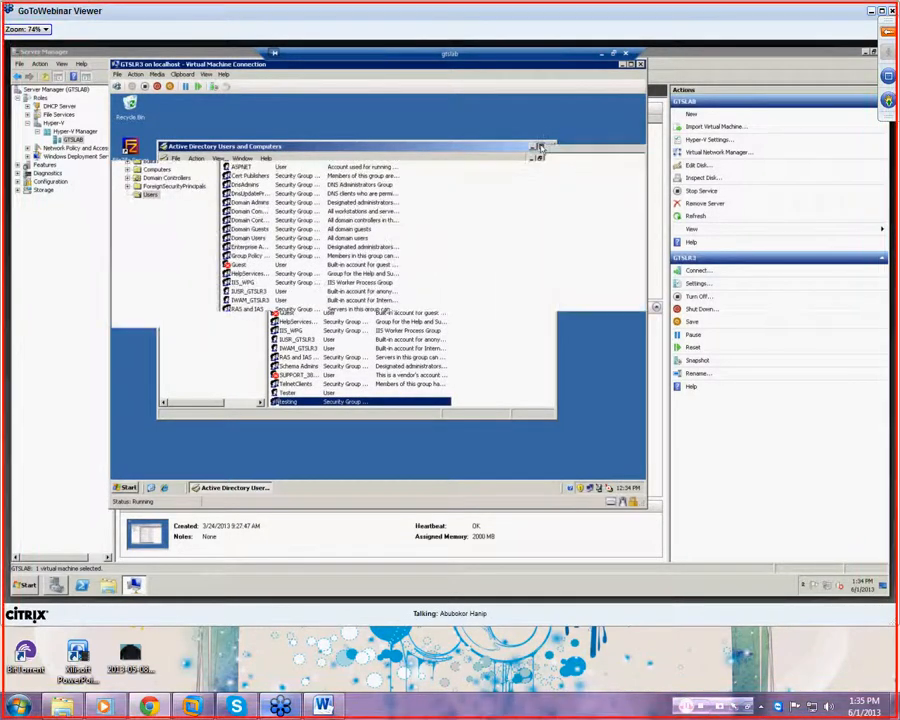
pyautogui.click(233, 346)
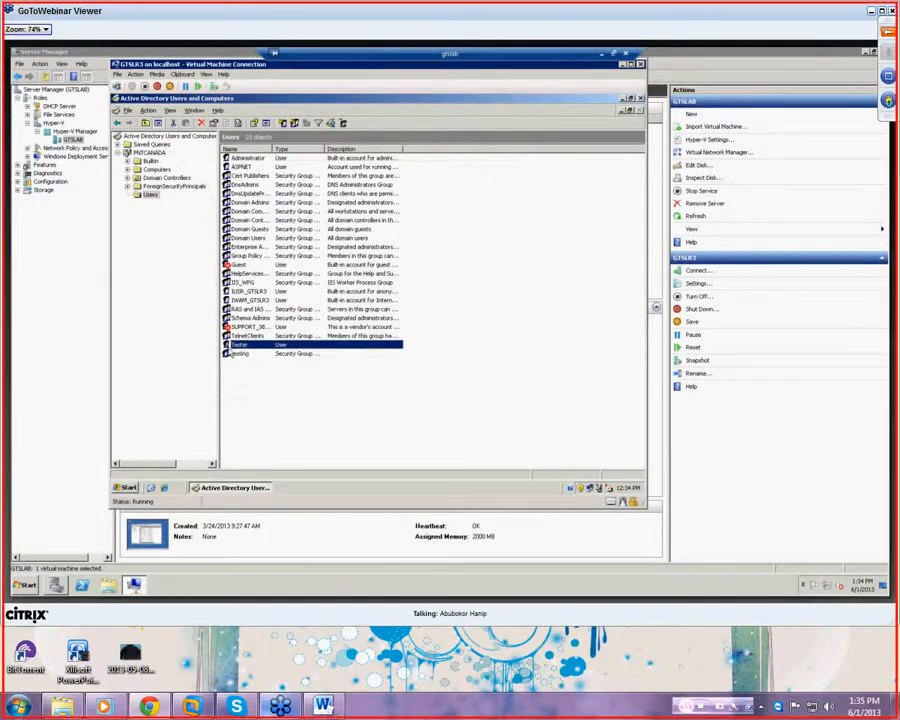
pyautogui.rightClick(236, 346)
# - In Tester Properties, set Account expires to Never and open the Logon Hours schedule
pyautogui.click(250, 463)
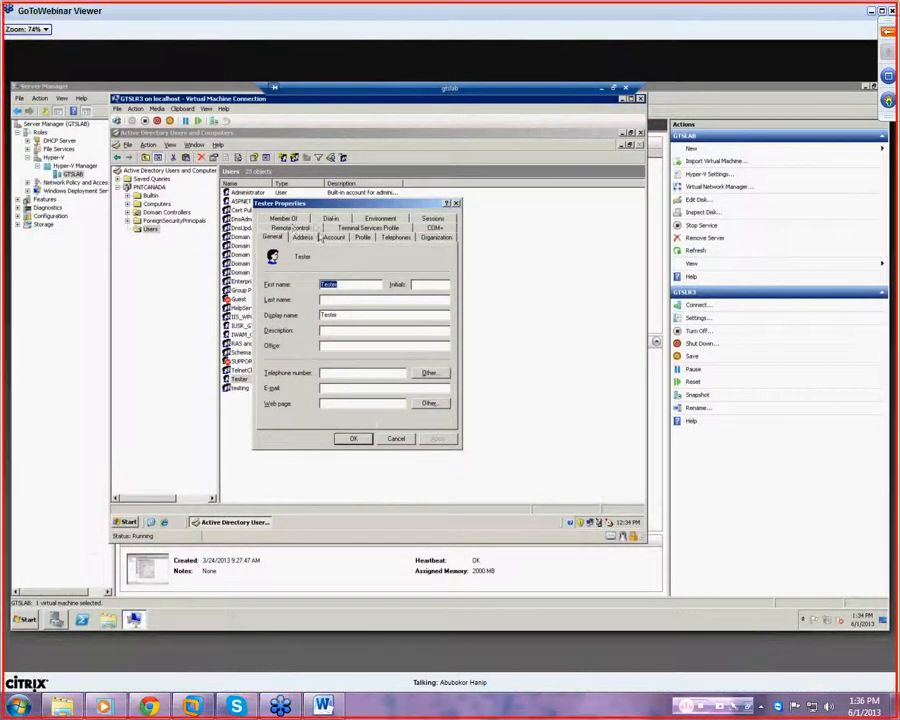
pyautogui.click(324, 238)
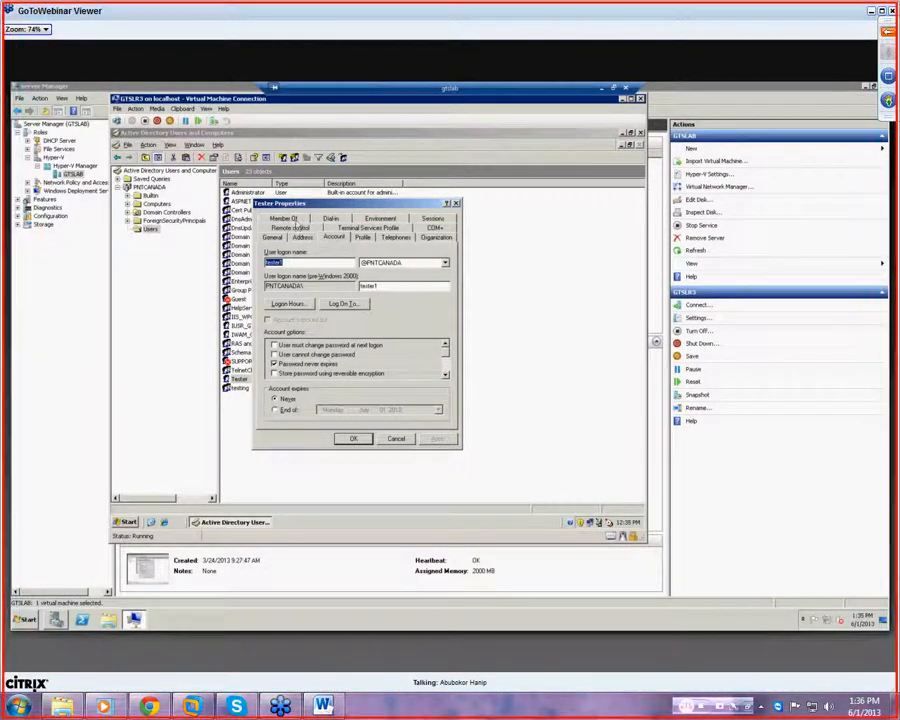
pyautogui.click(293, 218)
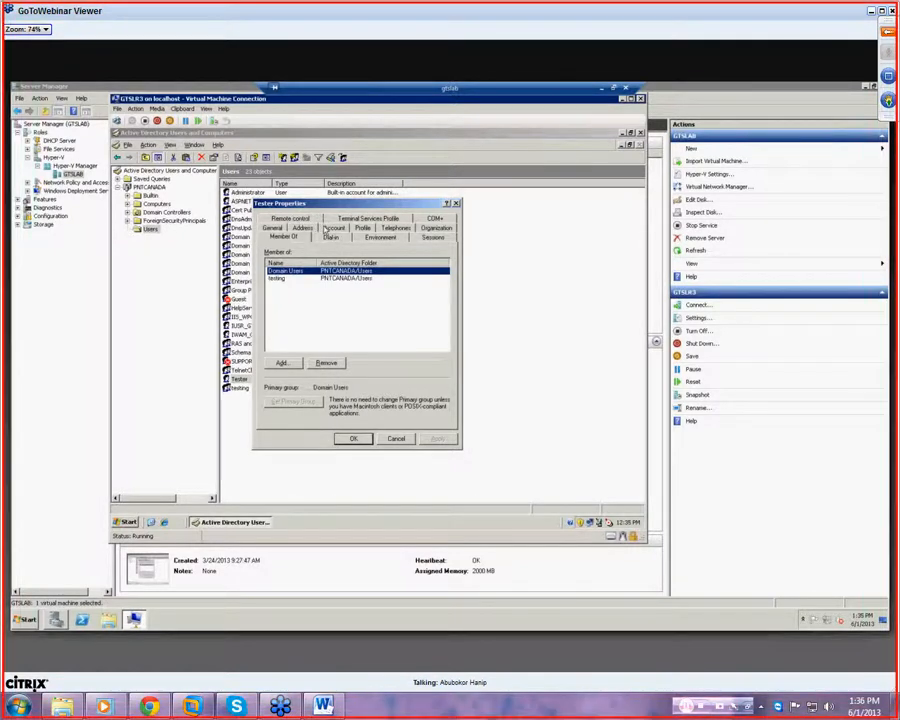
pyautogui.click(326, 228)
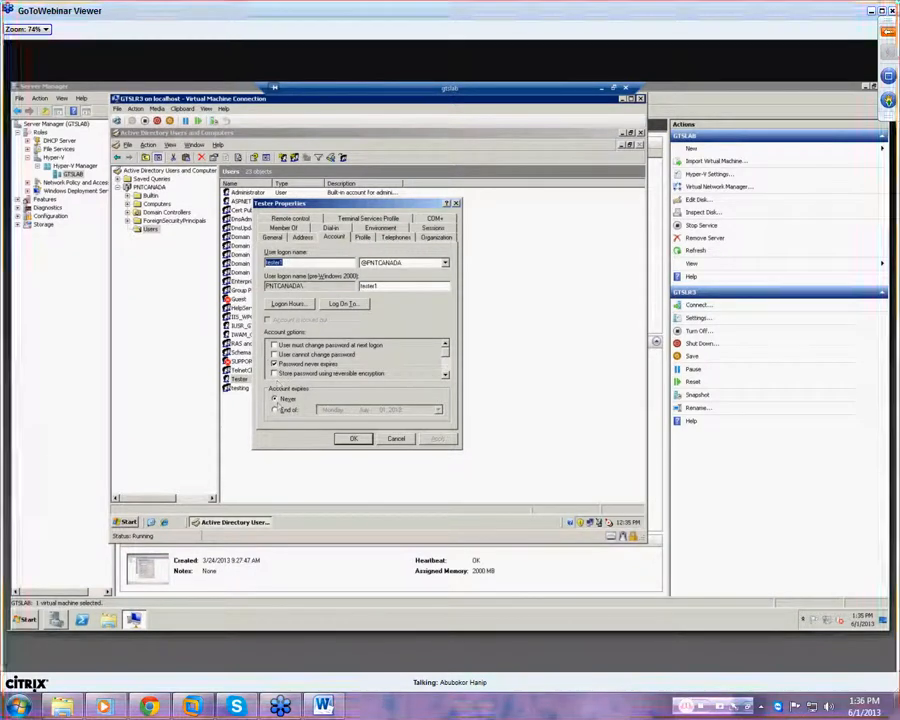
pyautogui.click(276, 411)
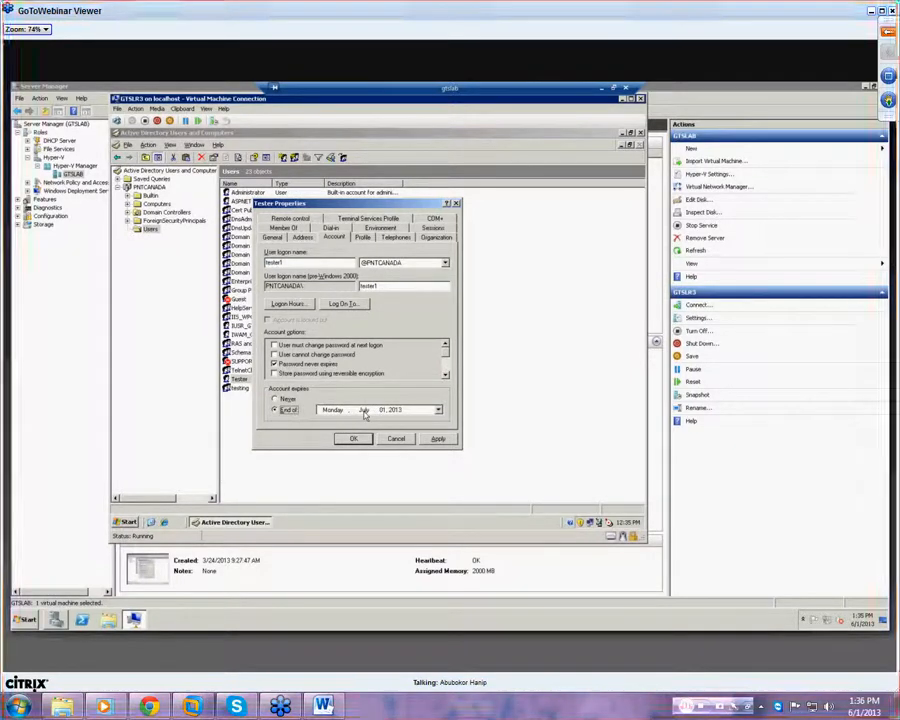
pyautogui.click(288, 400)
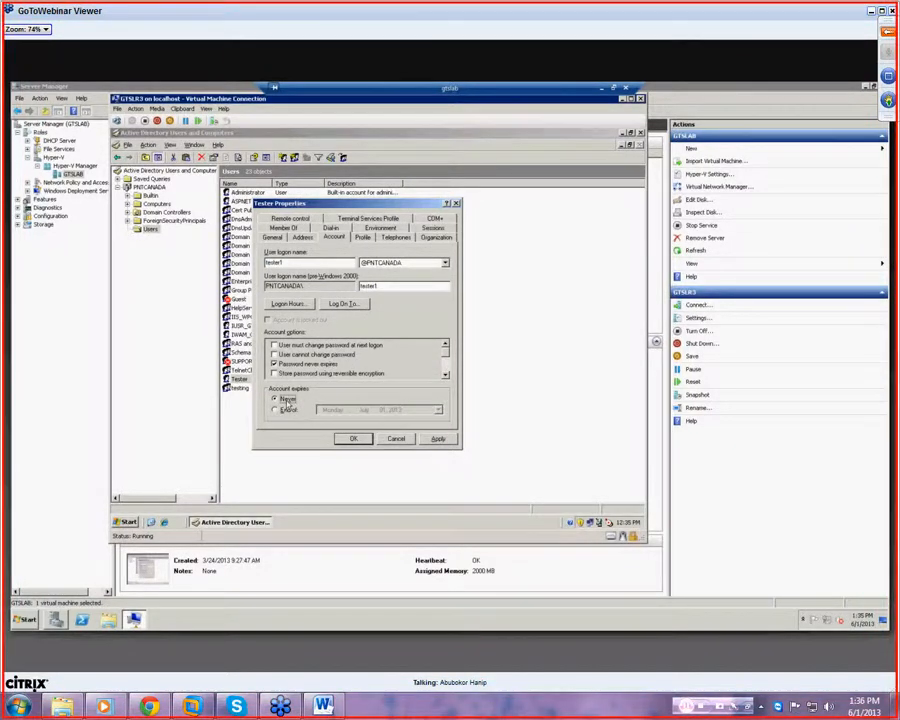
pyautogui.click(288, 304)
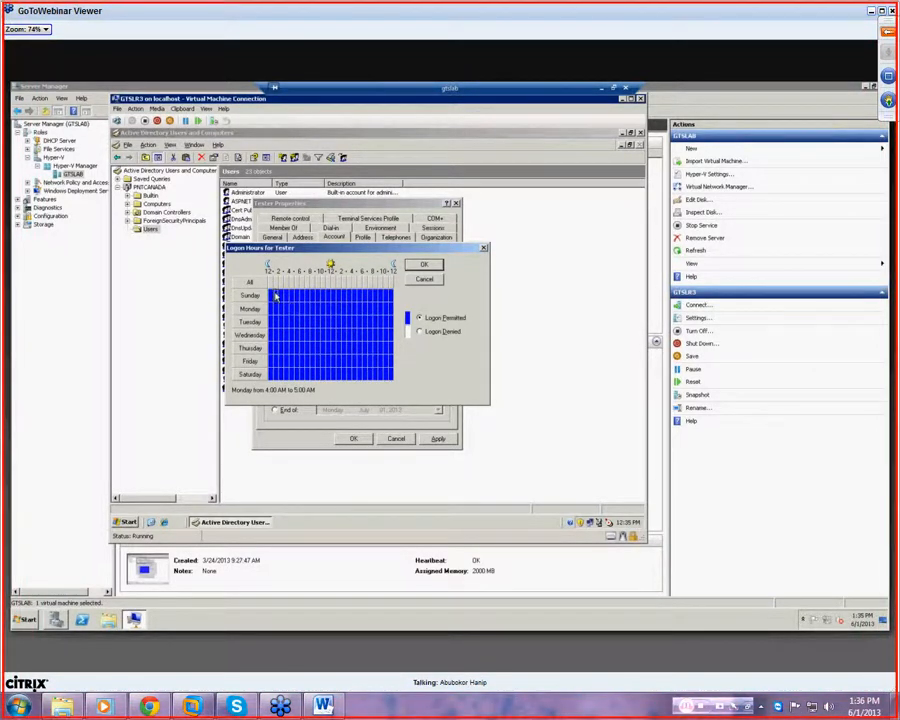
# - Deny logon for all hours of Sunday and Saturday
pyautogui.moveTo(276, 297); pyautogui.dragTo(397, 307)
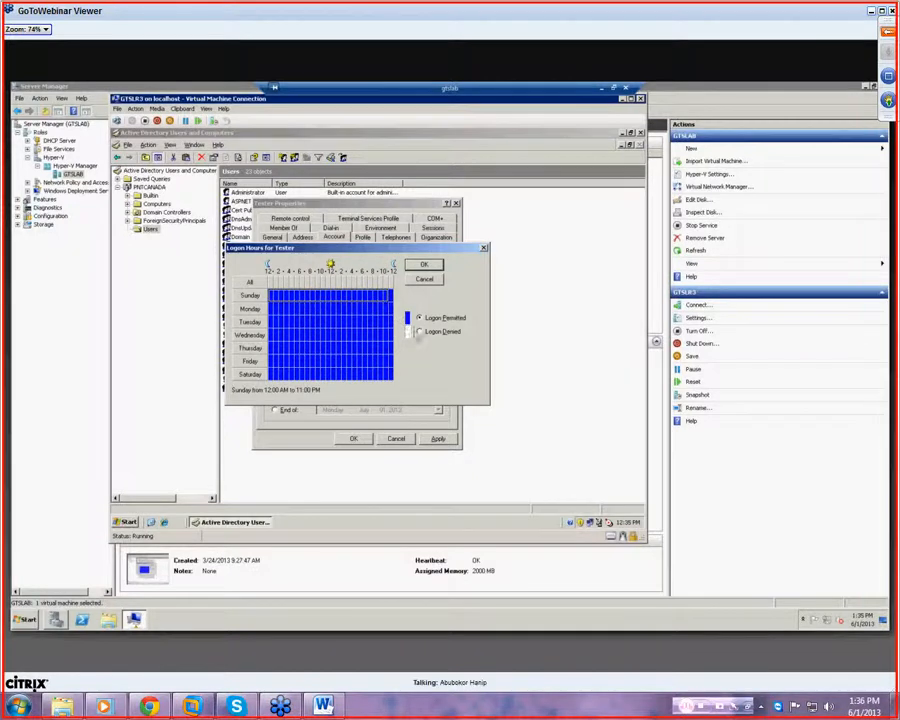
pyautogui.click(420, 332)
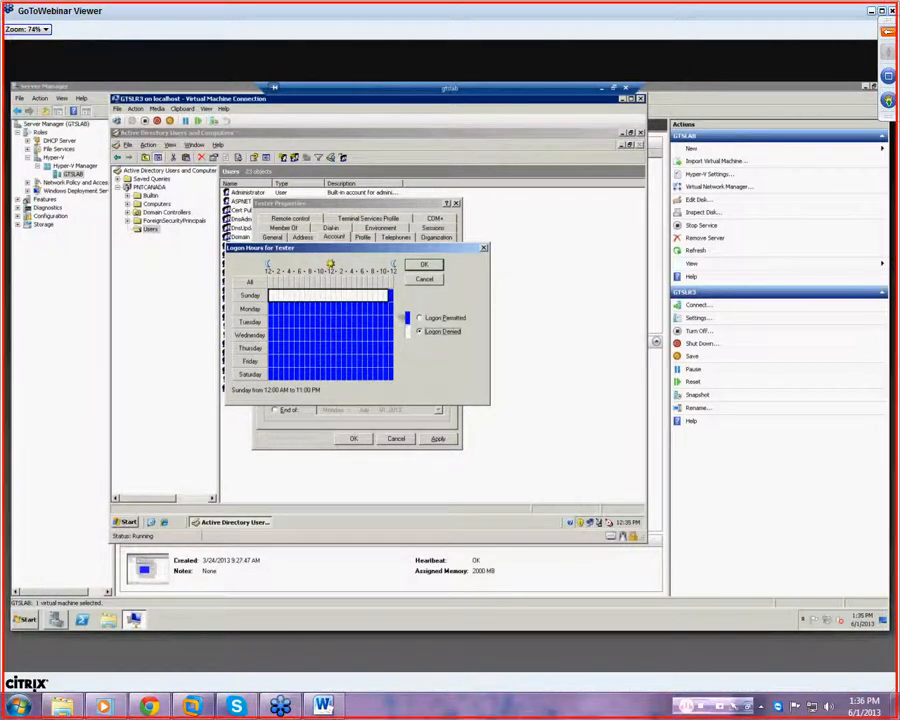
pyautogui.click(390, 295)
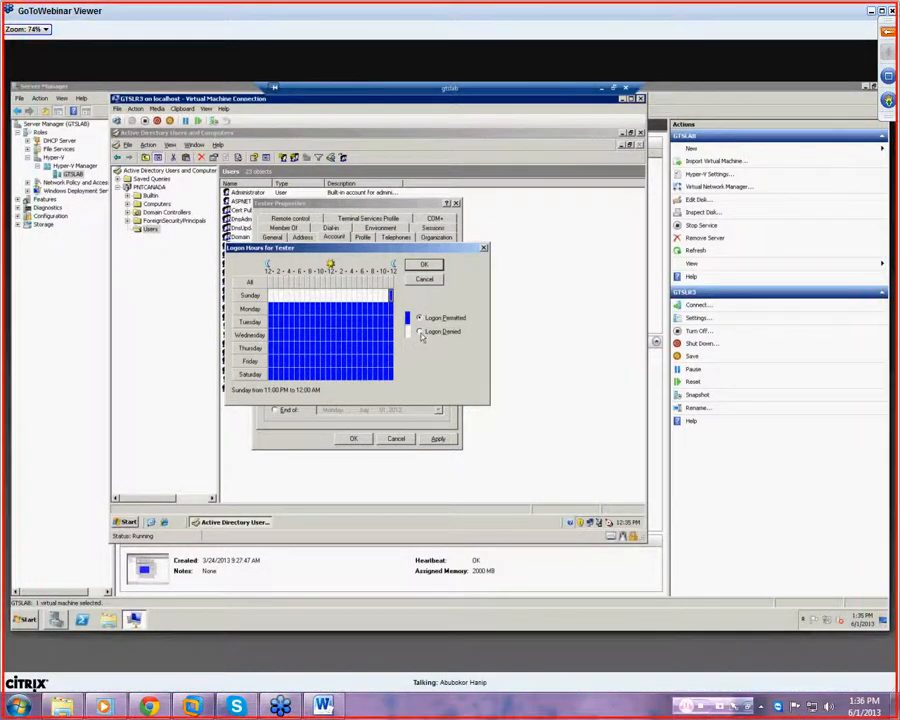
pyautogui.click(268, 376)
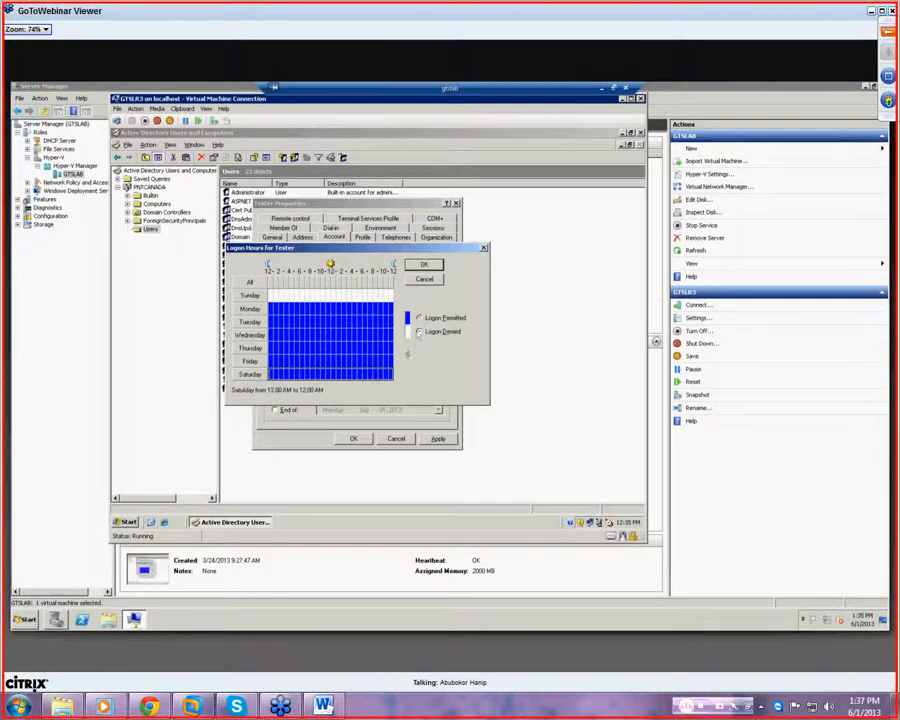
pyautogui.click(419, 332)
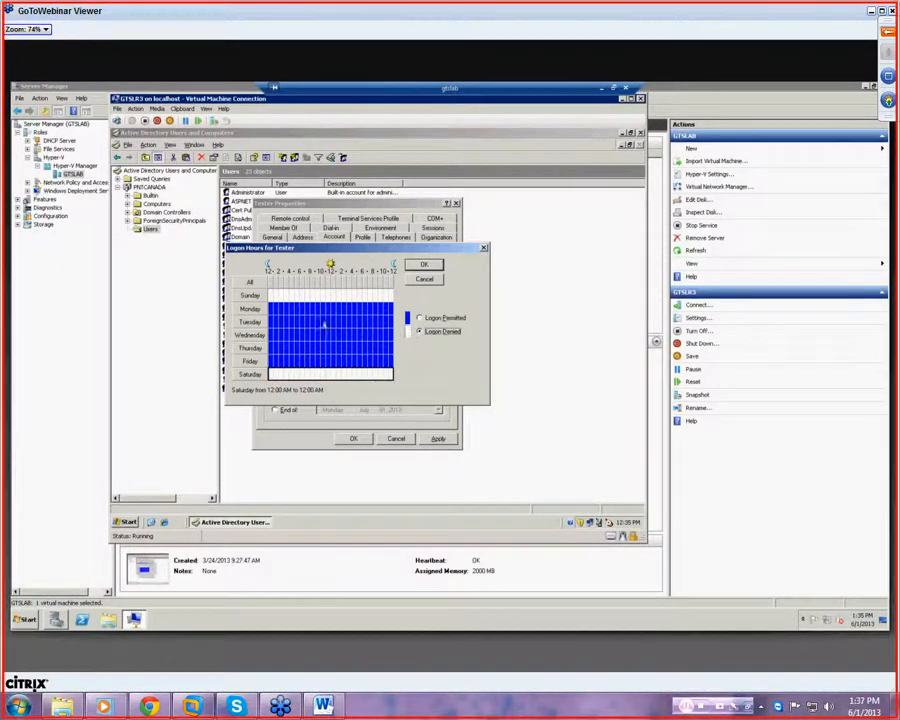
# - Deny weekday logon from midnight to 8 AM and 6 PM to midnight, then confirm
pyautogui.click(274, 306)
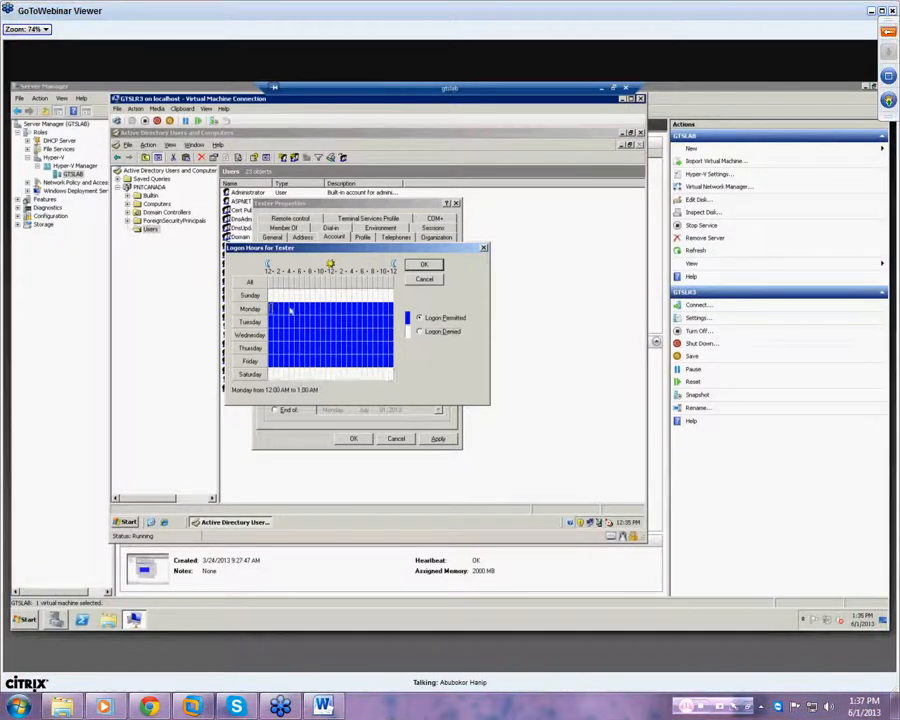
pyautogui.moveTo(307, 315); pyautogui.dragTo(310, 363)
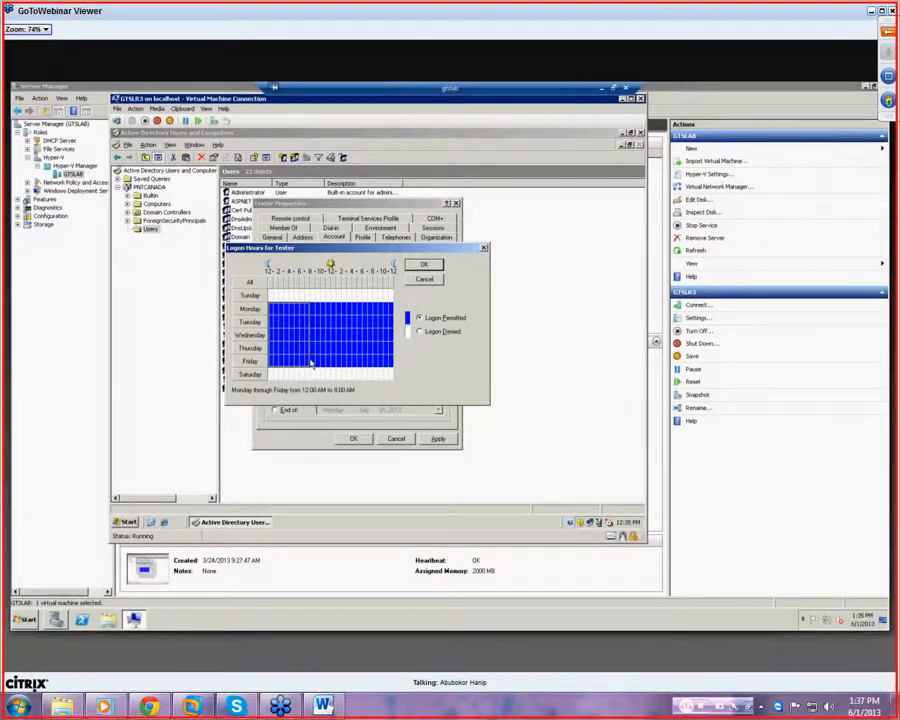
pyautogui.click(420, 332)
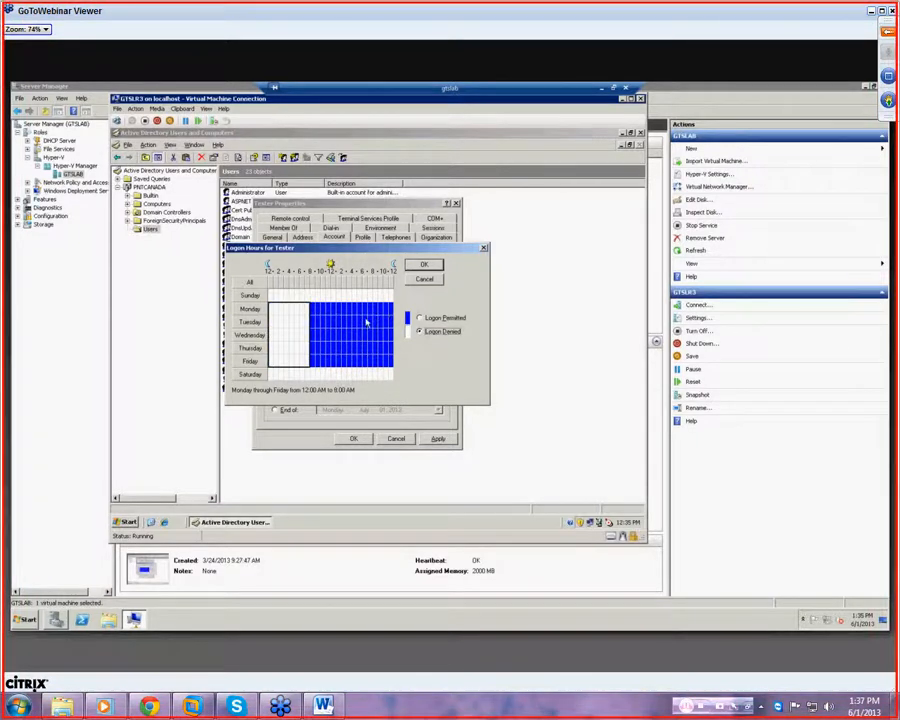
pyautogui.moveTo(367, 308); pyautogui.dragTo(393, 362)
pyautogui.click(419, 332)
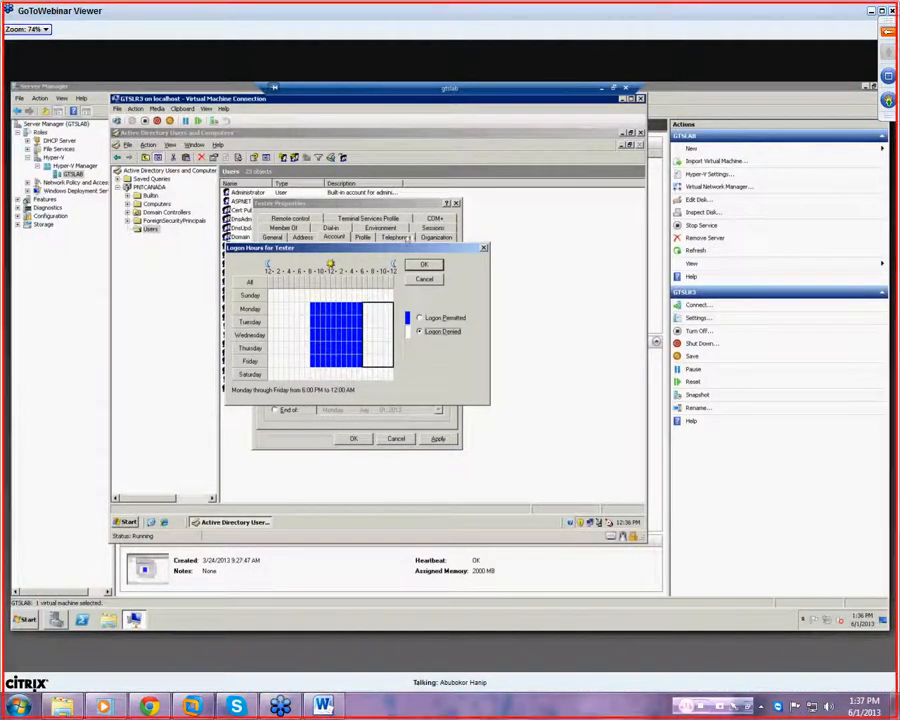
pyautogui.click(423, 264)
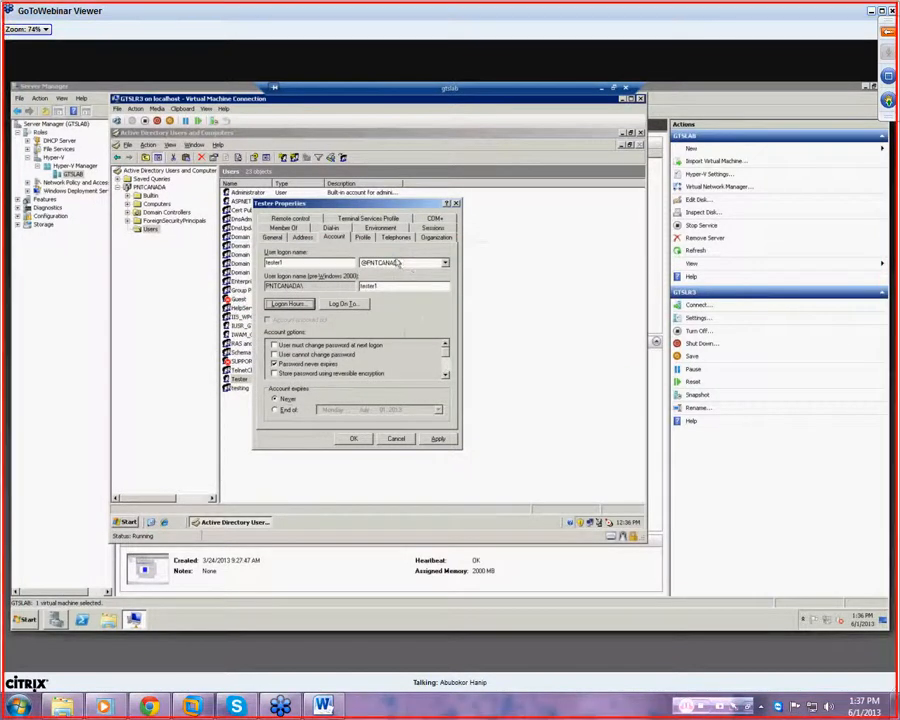
# - Save Tester's properties, inspect the GTSLR3 domain controller and Computers container, then close ADUC
pyautogui.click(368, 440)
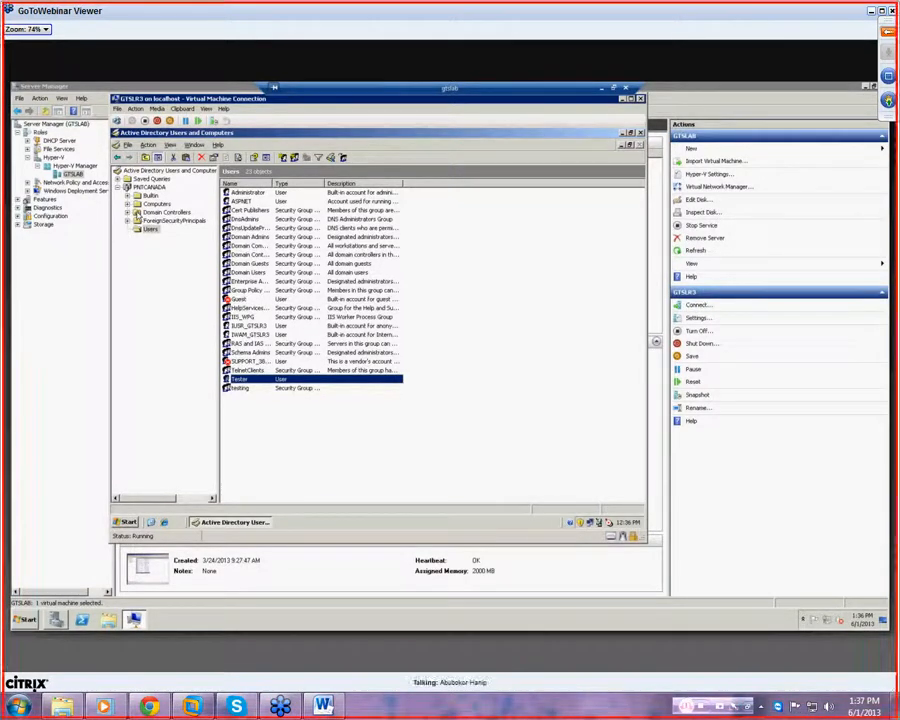
pyautogui.click(166, 212)
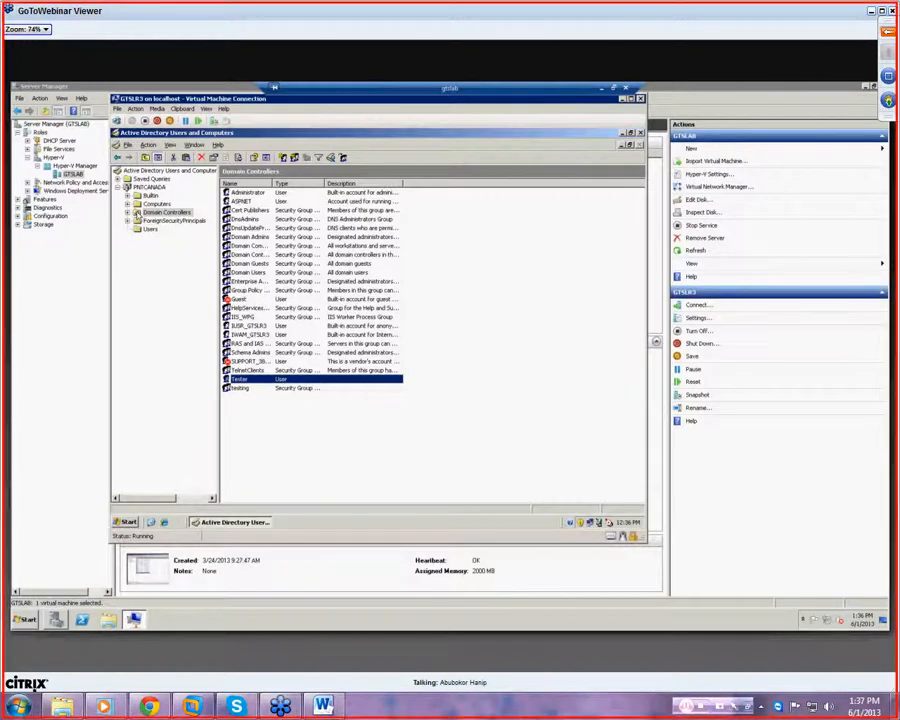
pyautogui.click(240, 194)
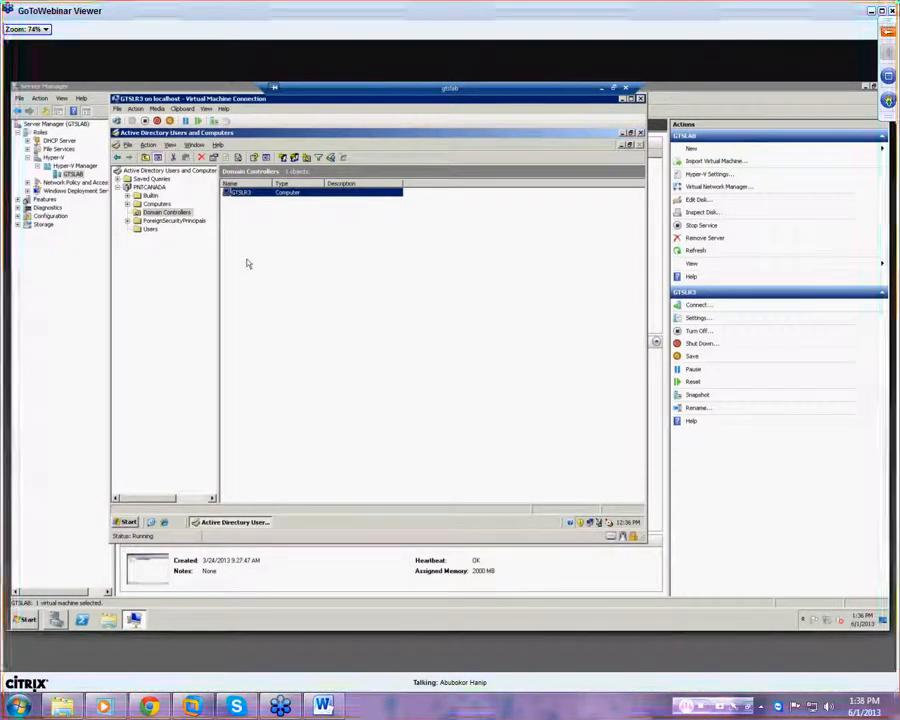
pyautogui.click(152, 204)
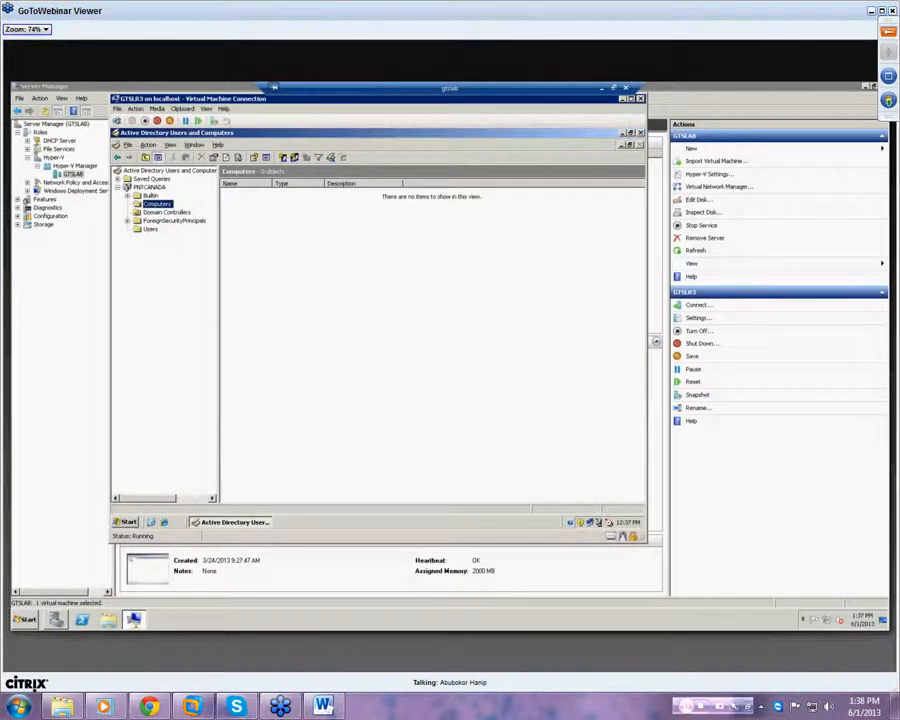
pyautogui.click(639, 133)
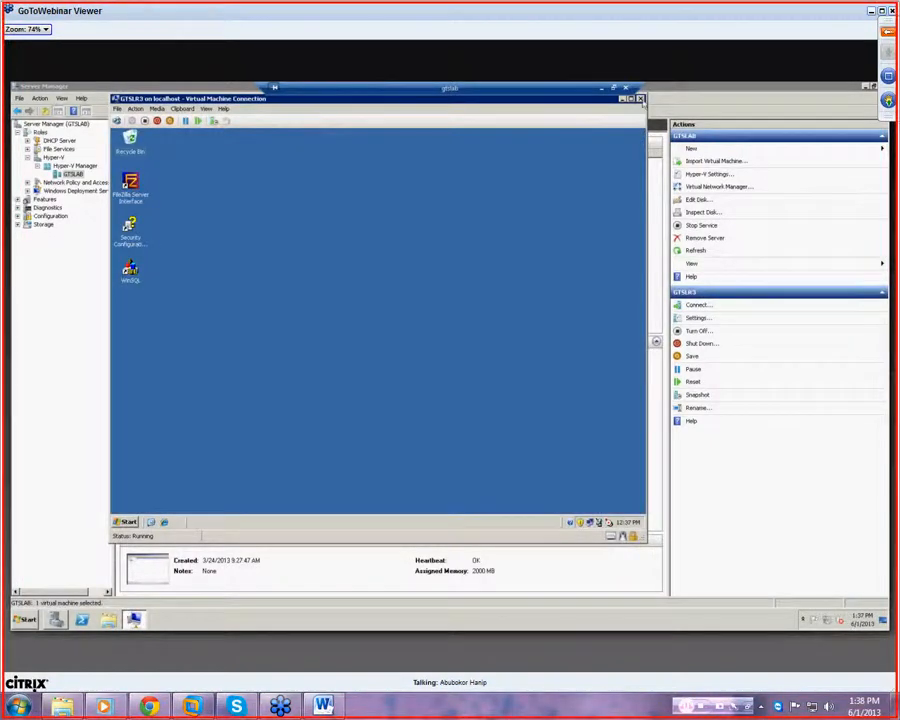
# - Close the VM connection, minimize the remote session and bring Paint to the front
pyautogui.click(640, 99)
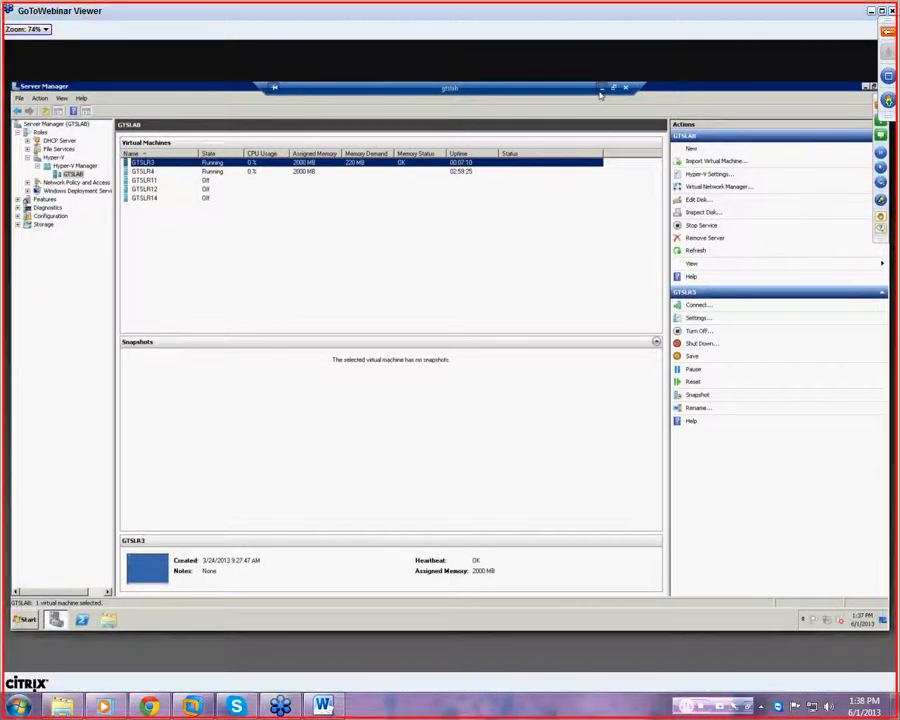
pyautogui.click(600, 88)
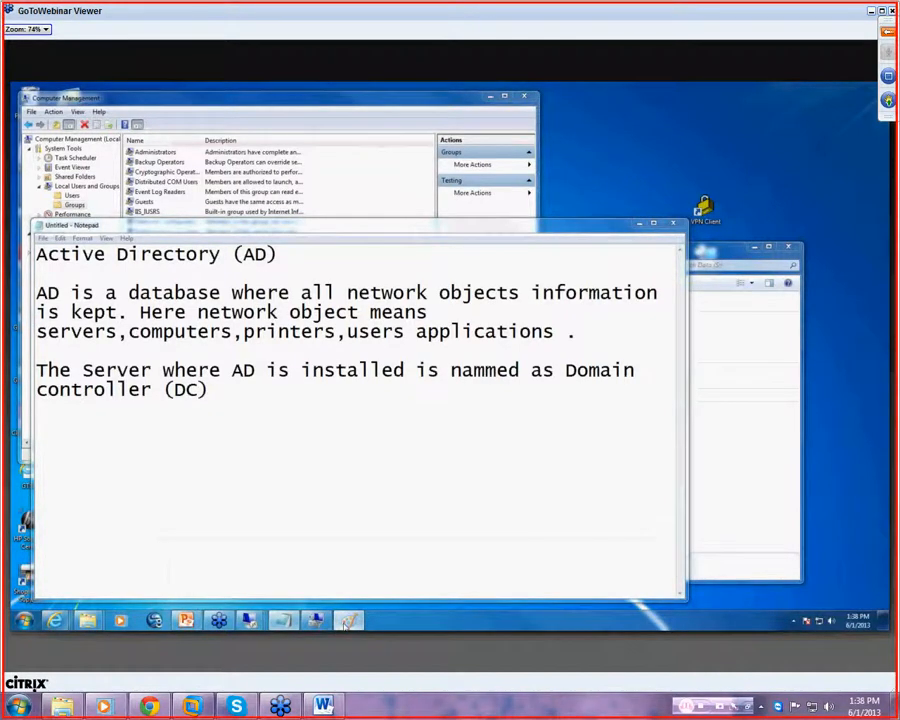
pyautogui.click(347, 622)
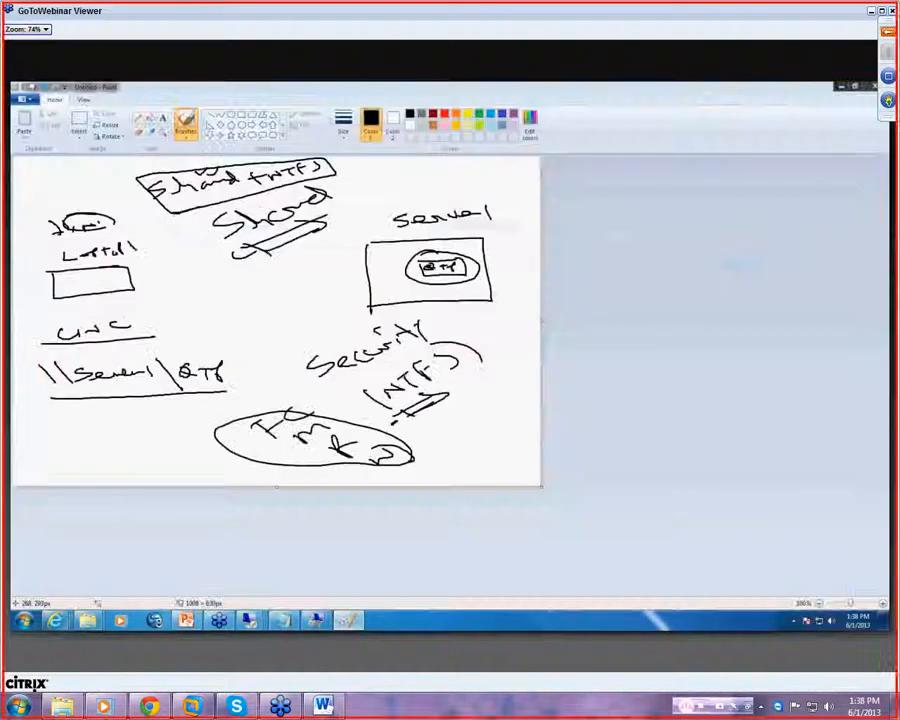
# - Start a new blank Paint image, discarding the share-and-NTFS diagram unsaved
pyautogui.click(22, 99)
pyautogui.click(50, 352)
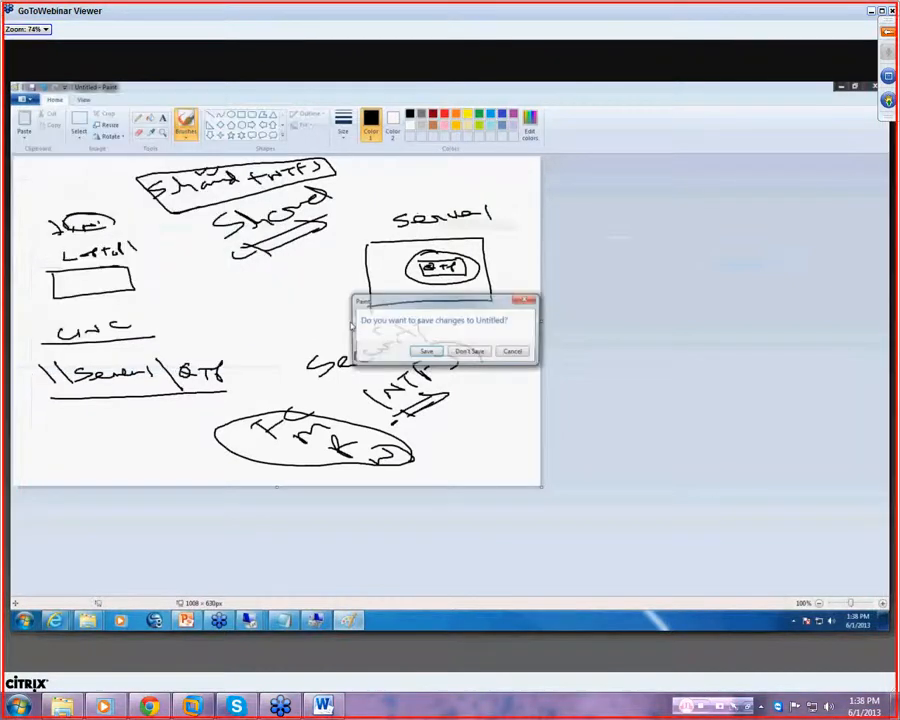
pyautogui.click(470, 352)
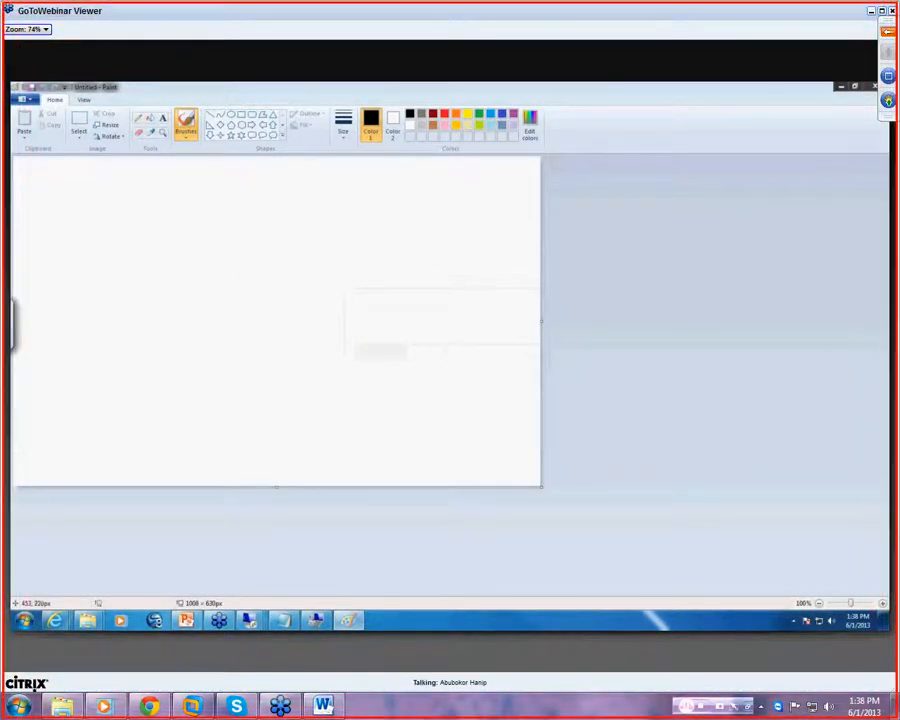
# - Sketch a freehand cloud at the top-left, linked to a box labelled F/W with a line continuing right
pyautogui.moveTo(72, 194)
pyautogui.mouseDown()
pyautogui.moveTo(91, 190)
pyautogui.moveTo(87, 204)
pyautogui.moveTo(68, 193)
pyautogui.moveTo(77, 230)
pyautogui.moveTo(136, 232)
pyautogui.moveTo(137, 242)
pyautogui.moveTo(169, 237)
pyautogui.mouseUp()
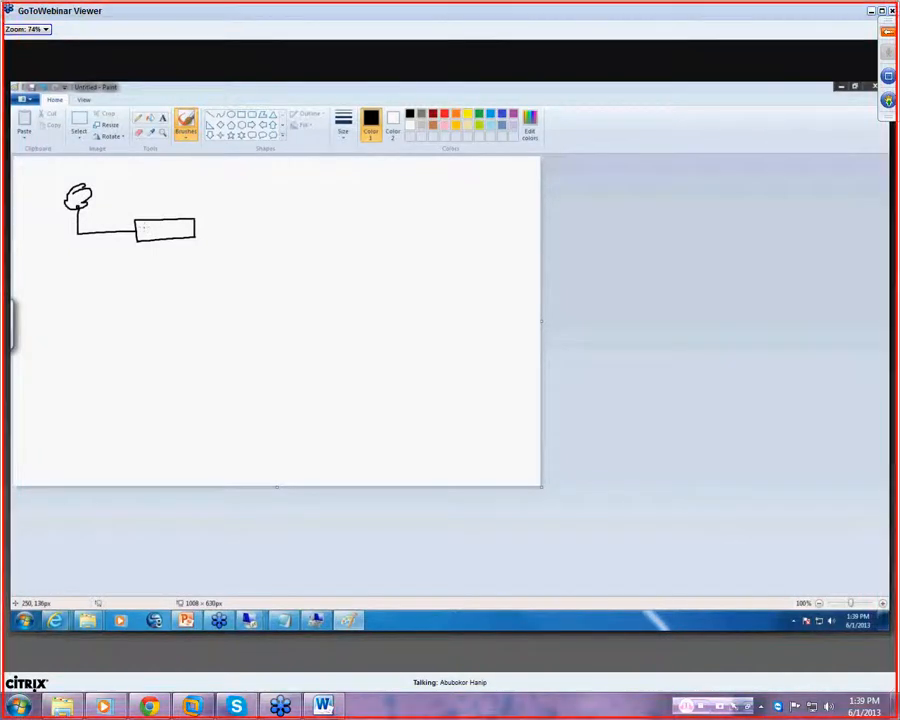
pyautogui.moveTo(151, 226)
pyautogui.mouseDown()
pyautogui.moveTo(162, 233)
pyautogui.moveTo(251, 224)
pyautogui.mouseUp()
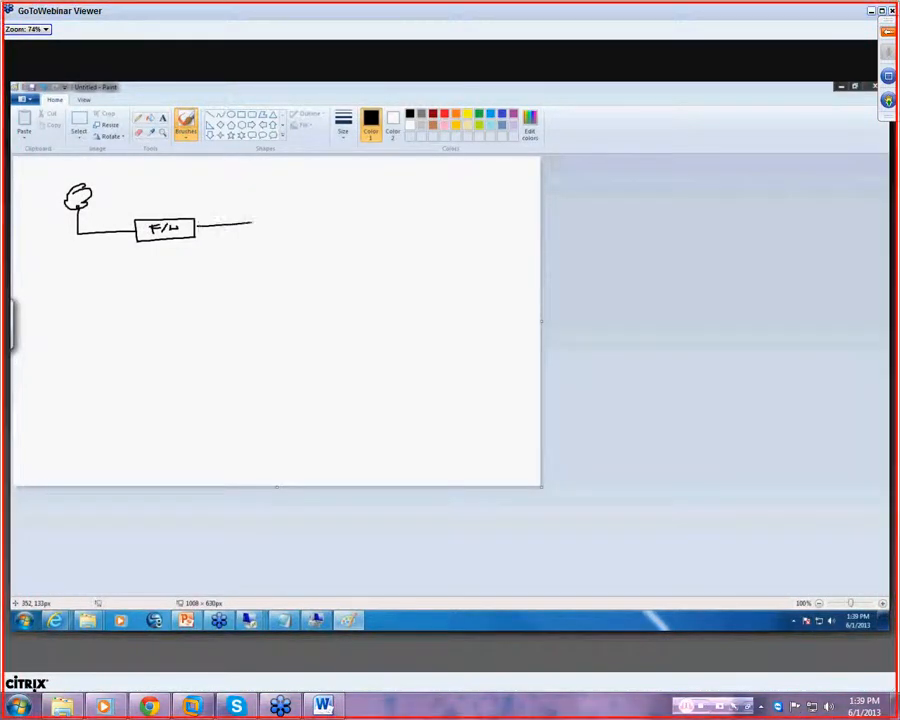